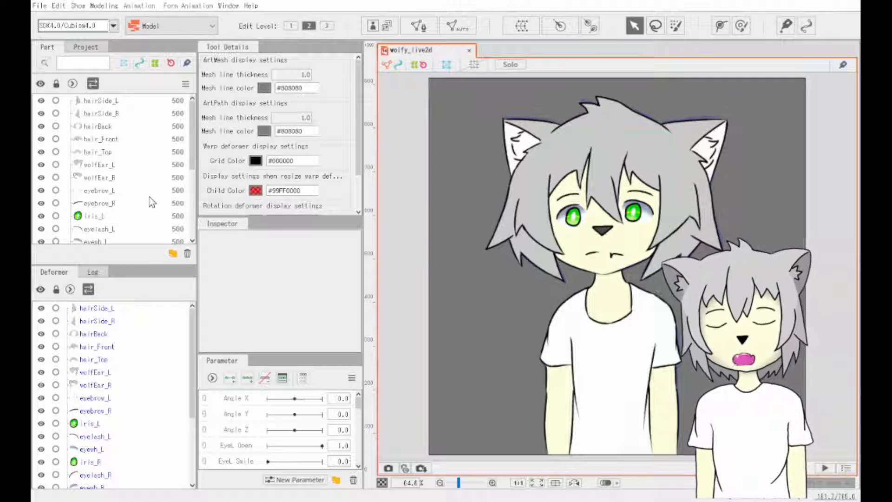
# Hide the Paper background layer so the character sits on a transparent canvas.
pyautogui.scroll(-3, 146, 197)
pyautogui.scroll(3, 147, 197)
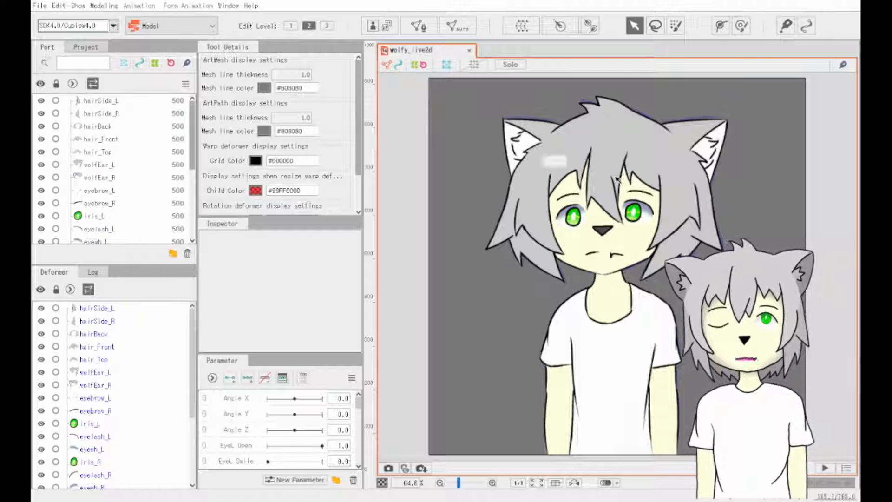
pyautogui.click(573, 335)
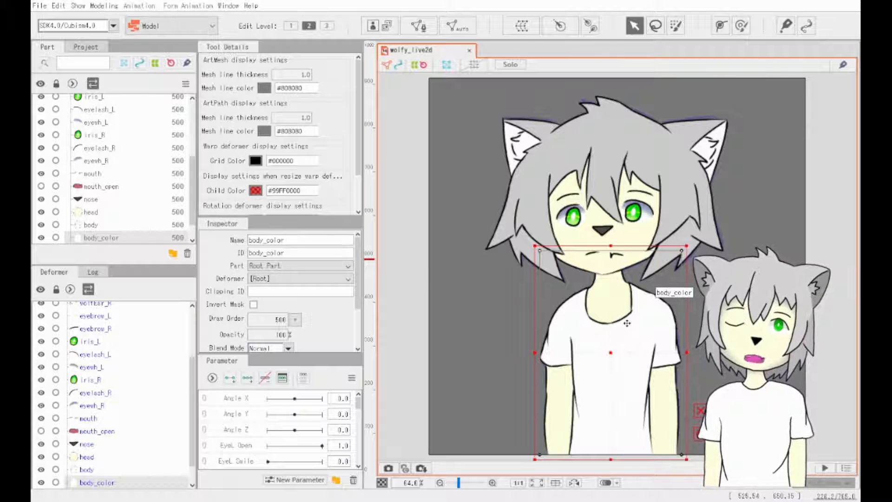
pyautogui.click(477, 331)
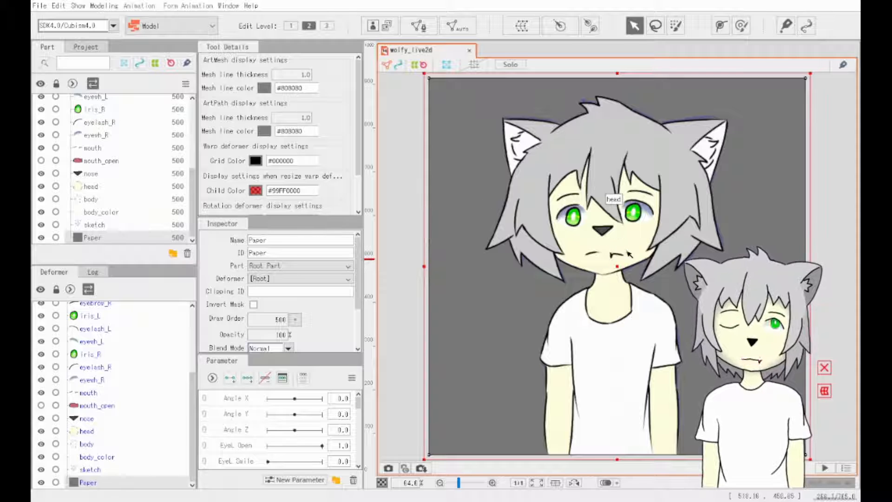
pyautogui.click(41, 238)
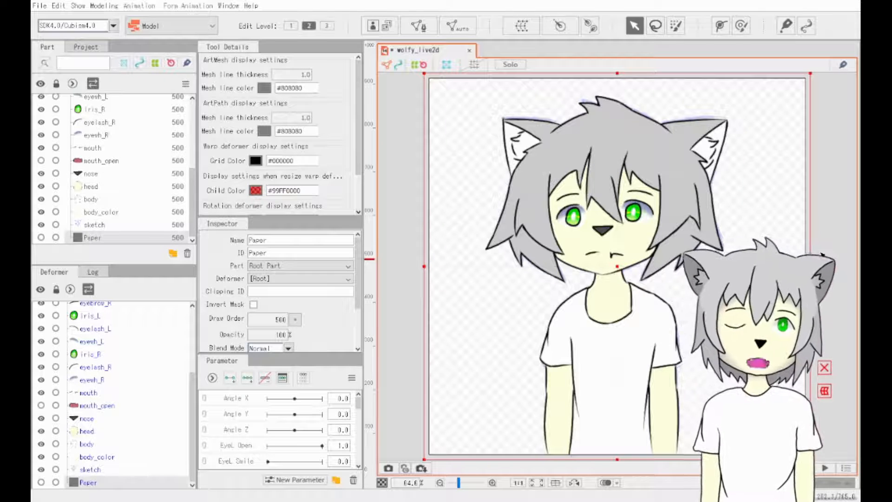
pyautogui.click(435, 209)
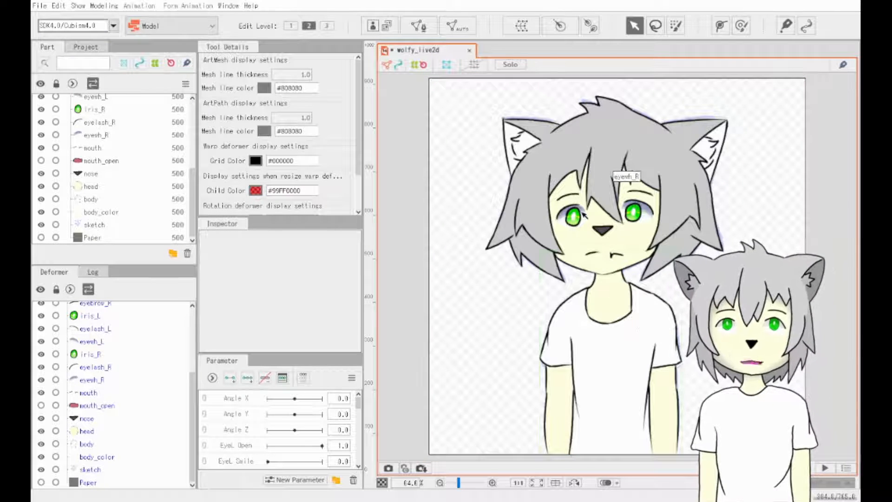
# Open the iris_R artmesh for manual mesh editing and erase its default rectangular mesh.
pyautogui.scroll(5, 585, 219)
pyautogui.scroll(-3, 585, 218)
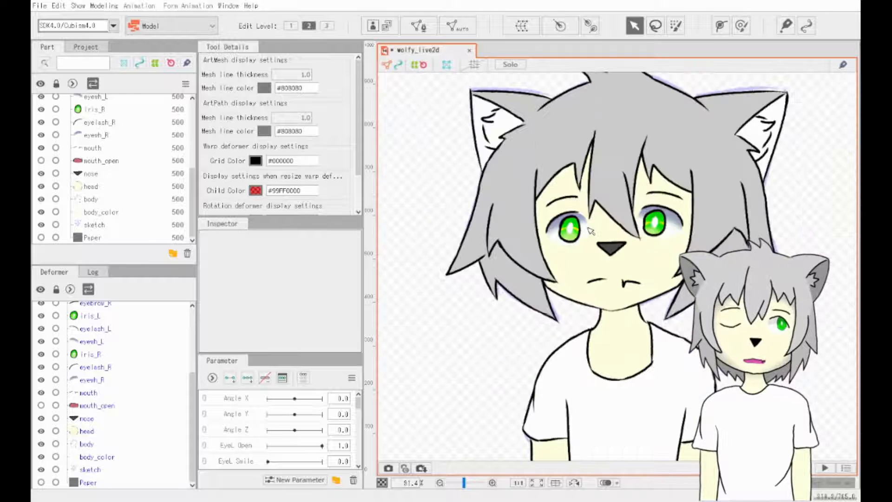
pyautogui.moveTo(660, 246)
pyautogui.mouseDown()
pyautogui.moveTo(652, 291)
pyautogui.moveTo(667, 251)
pyautogui.mouseUp()
pyautogui.scroll(3, 667, 251)
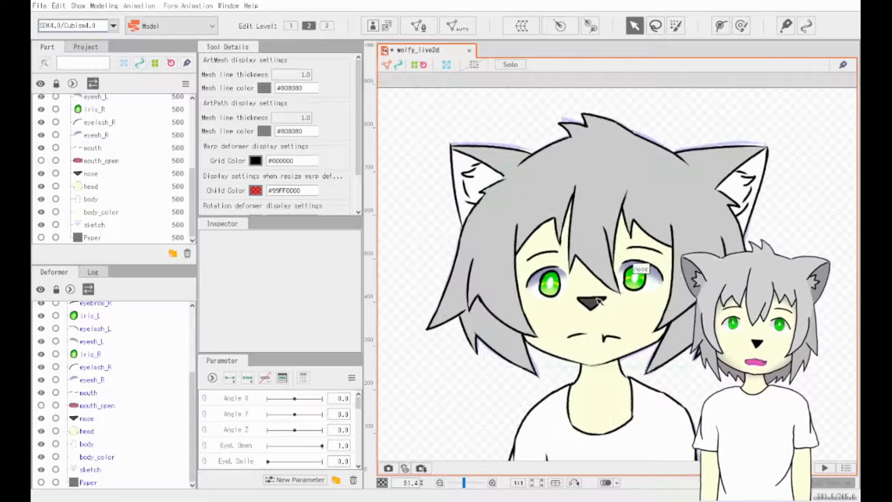
pyautogui.click(549, 287)
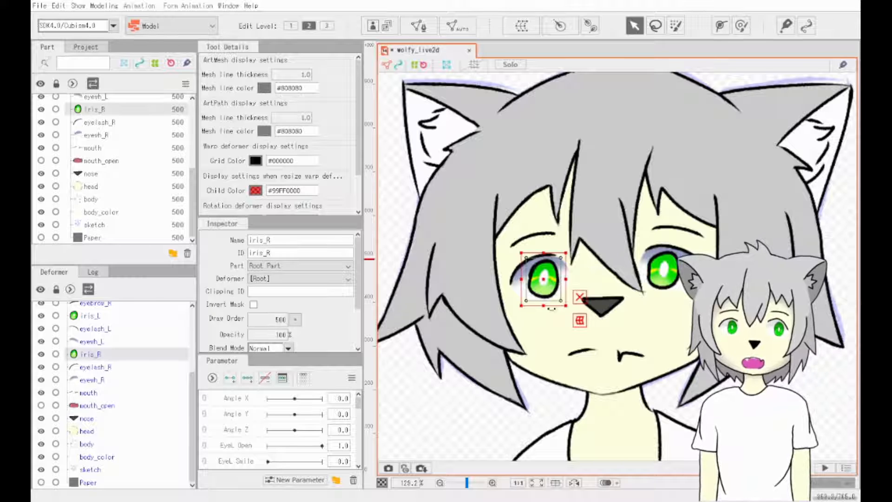
pyautogui.scroll(2, 519, 281)
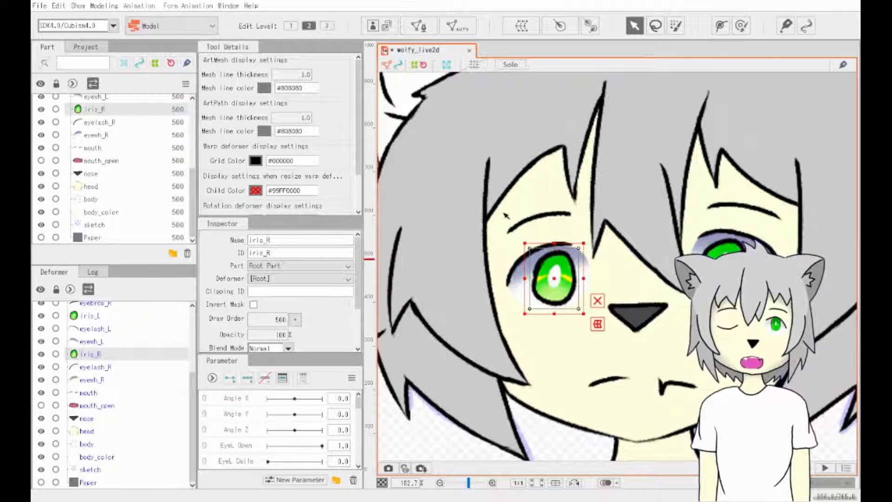
pyautogui.click(411, 26)
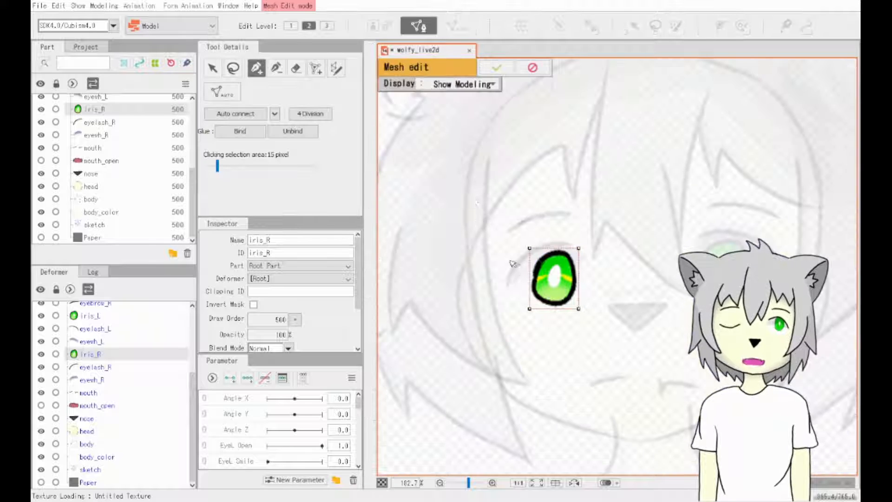
pyautogui.scroll(2, 514, 263)
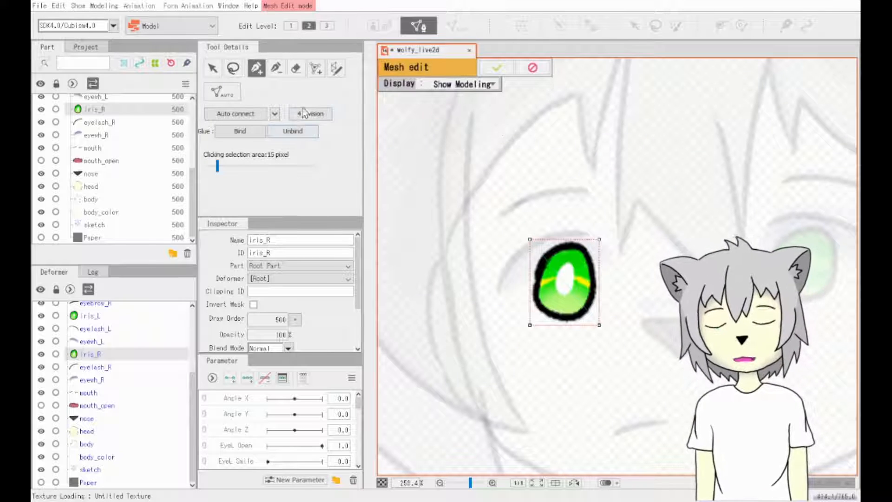
pyautogui.click(296, 69)
pyautogui.moveTo(575, 257); pyautogui.dragTo(573, 287)
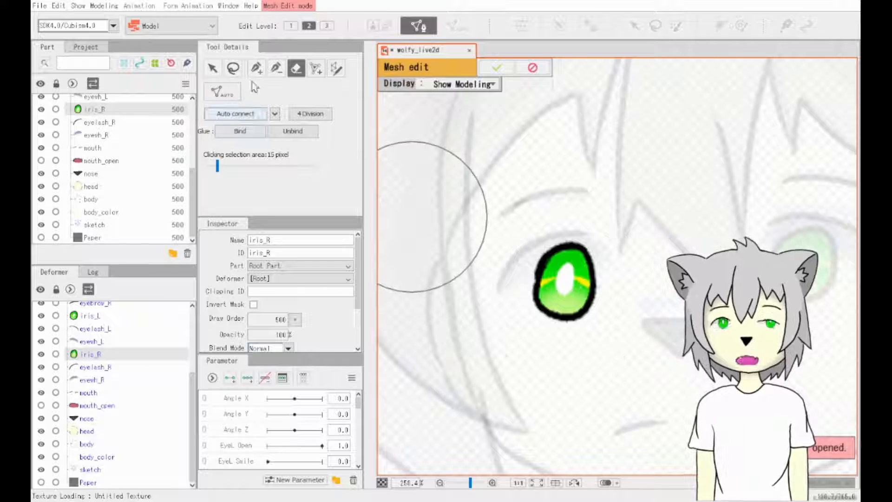
# Add zigzagging mesh vertices inside and outside the iris_R outline, from its upper left over the top to the right side.
pyautogui.click(256, 69)
pyautogui.click(538, 244)
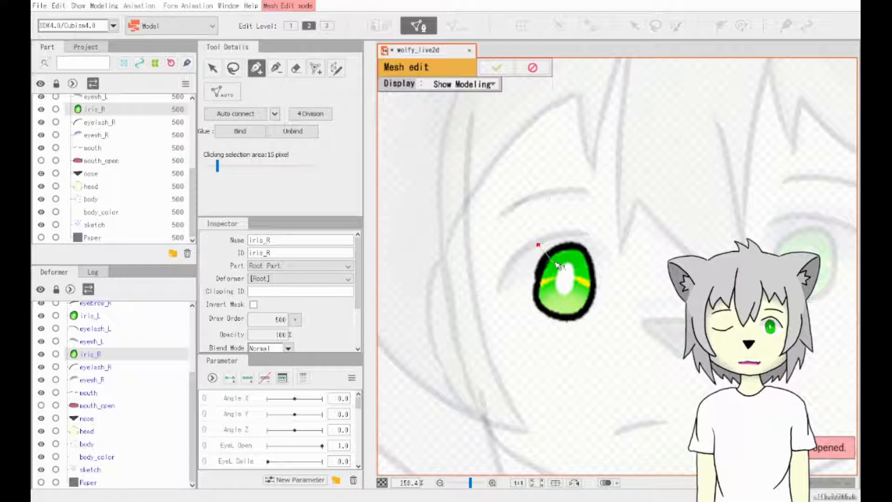
pyautogui.click(554, 261)
pyautogui.click(558, 236)
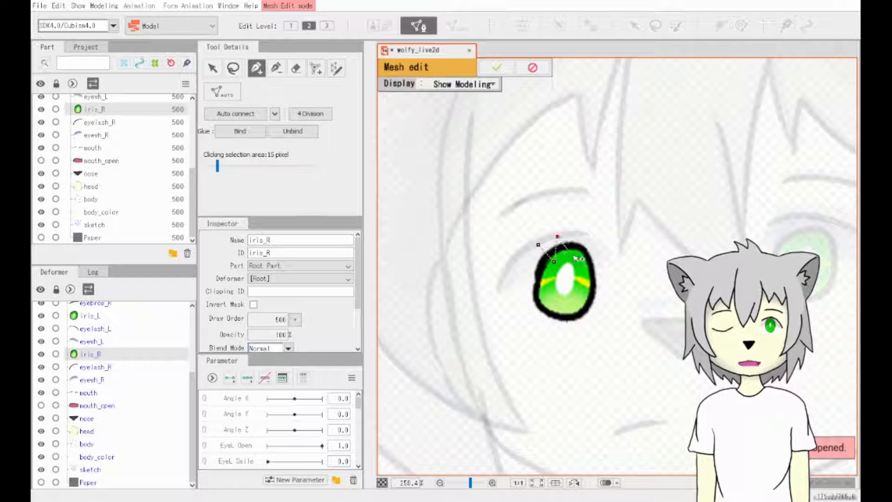
pyautogui.click(572, 254)
pyautogui.click(583, 236)
pyautogui.click(585, 261)
pyautogui.click(598, 252)
pyautogui.click(589, 273)
pyautogui.click(602, 273)
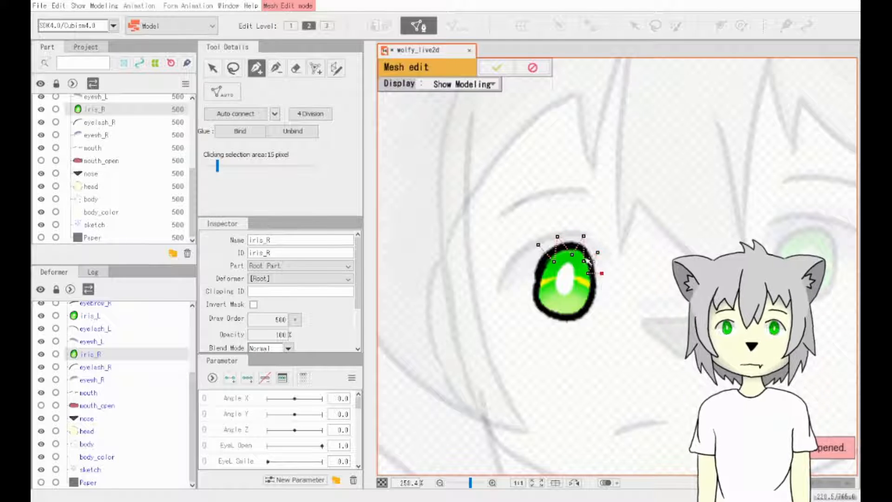
# Adjust the vertices on the upper part of iris_R and connect them into inner and outer edge lines.
pyautogui.click(570, 255)
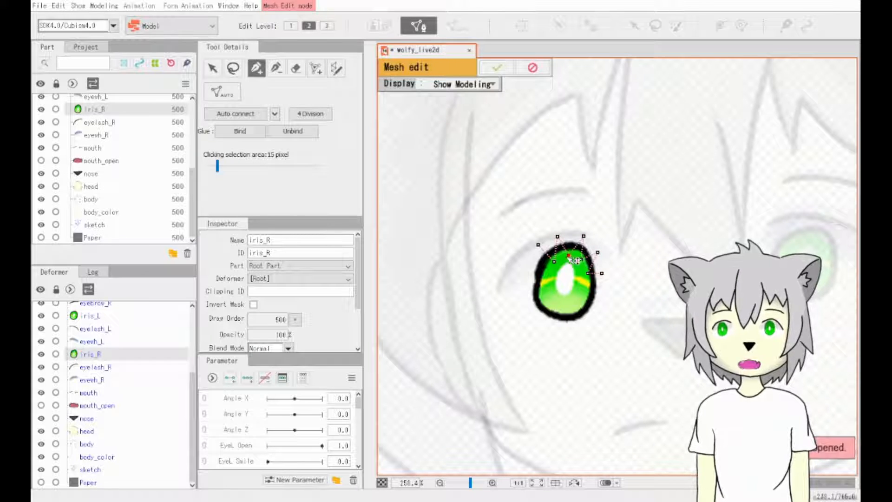
pyautogui.click(554, 262)
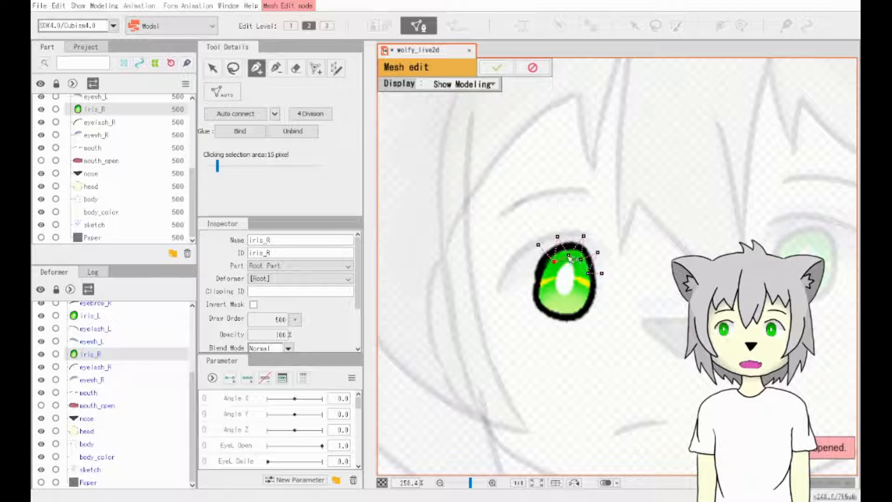
pyautogui.click(569, 255)
pyautogui.click(581, 260)
pyautogui.click(584, 237)
pyautogui.click(557, 236)
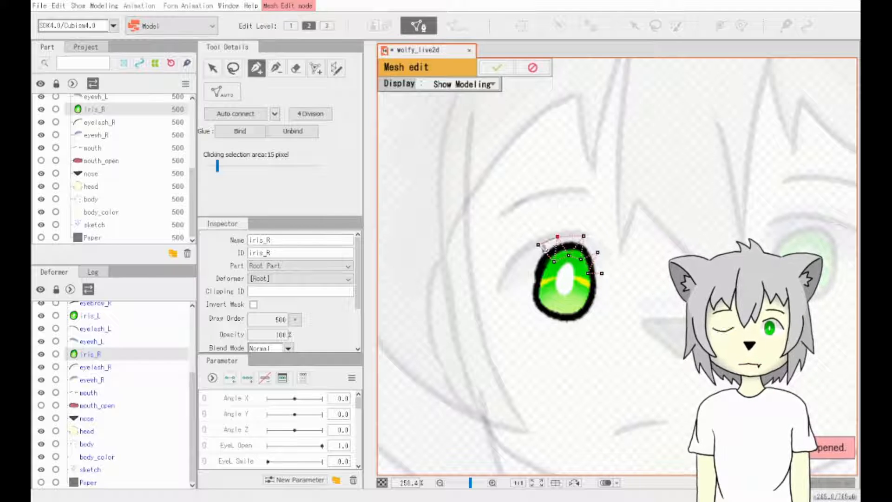
pyautogui.click(538, 249)
pyautogui.click(597, 252)
pyautogui.click(588, 273)
pyautogui.click(602, 273)
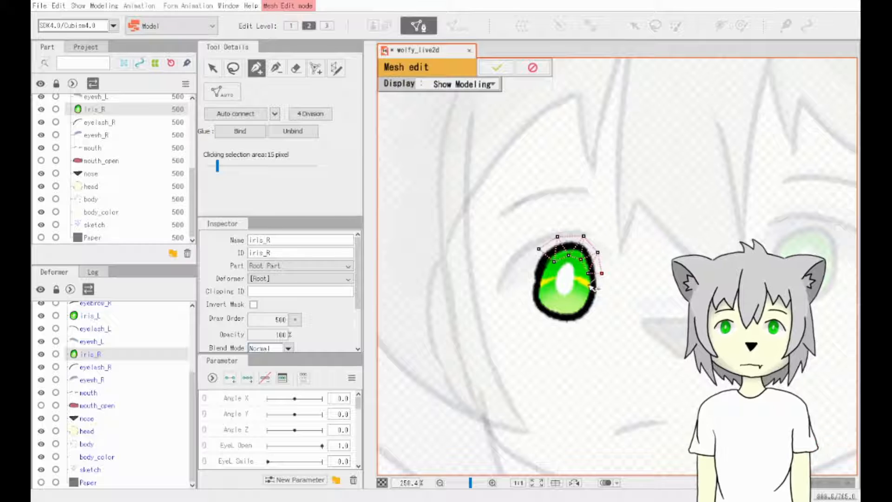
# Continue the alternating inner and outer vertices down the right side of iris_R and along its lower edge.
pyautogui.click(586, 285)
pyautogui.click(598, 295)
pyautogui.click(589, 314)
pyautogui.click(579, 298)
pyautogui.click(576, 323)
pyautogui.click(559, 308)
pyautogui.click(567, 306)
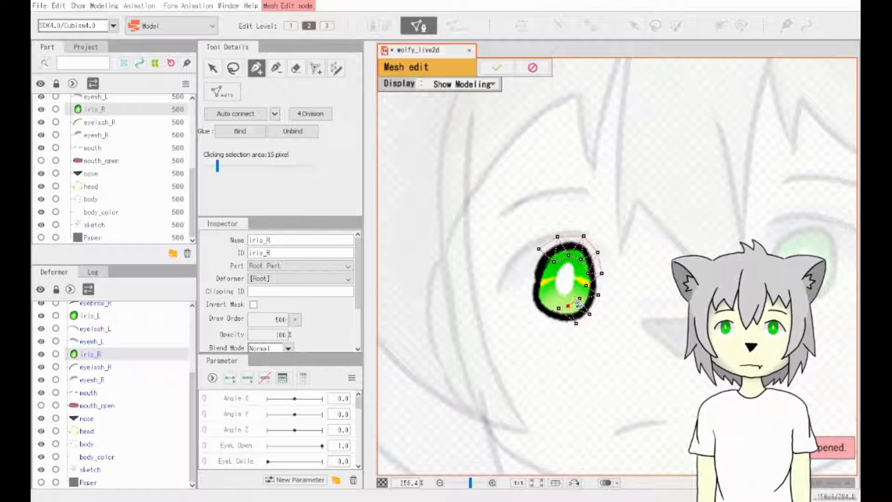
# Reposition the lower vertices of iris_R and extend the vertex ring around the bottom and up the left side.
pyautogui.moveTo(568, 306); pyautogui.dragTo(587, 275)
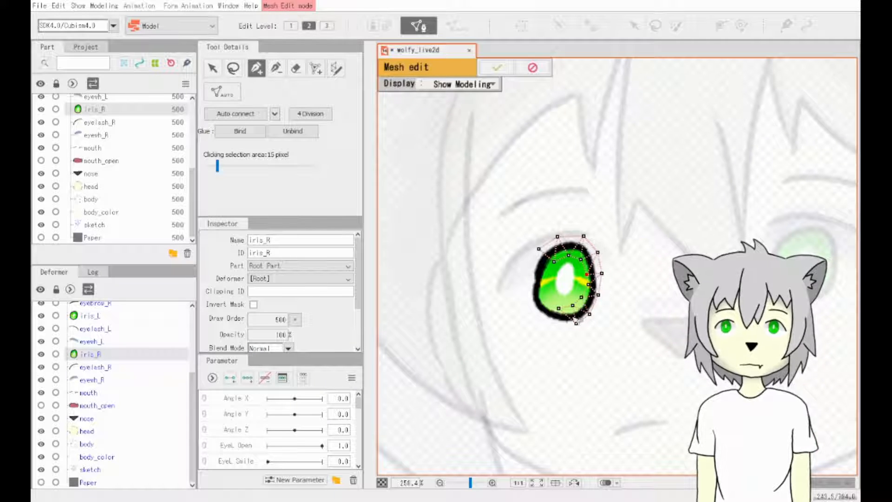
pyautogui.moveTo(558, 308); pyautogui.dragTo(571, 323)
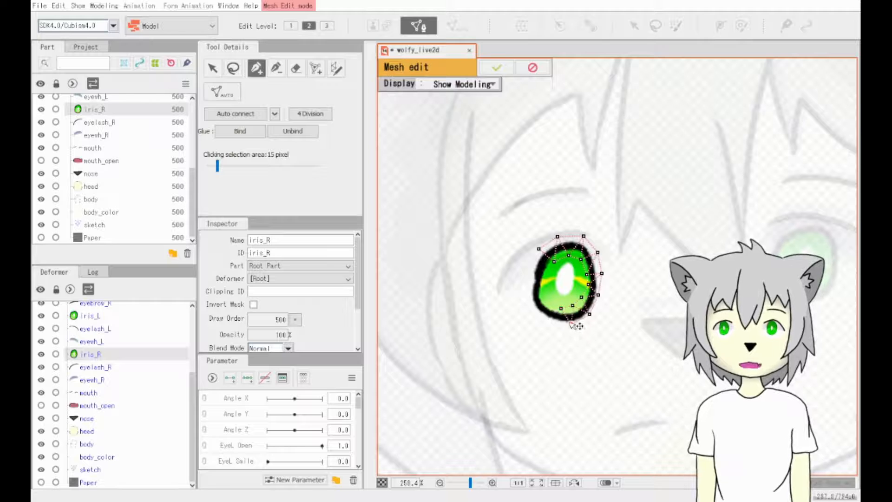
pyautogui.click(561, 308)
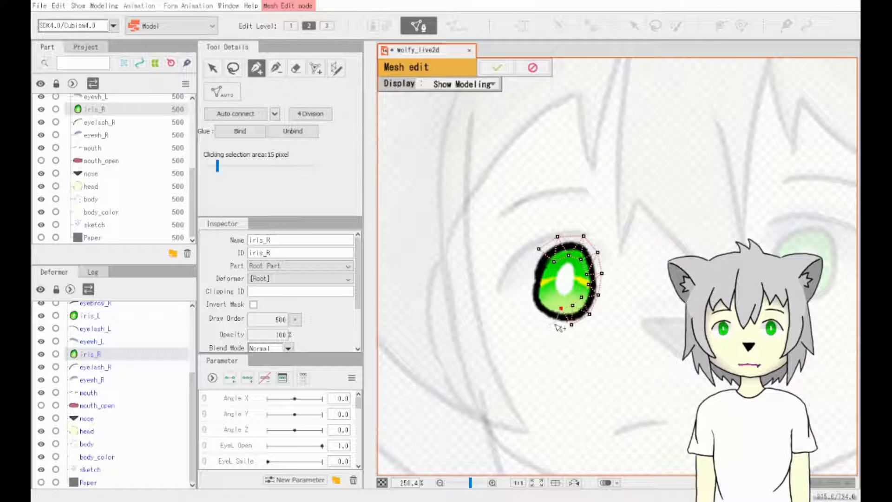
pyautogui.click(553, 323)
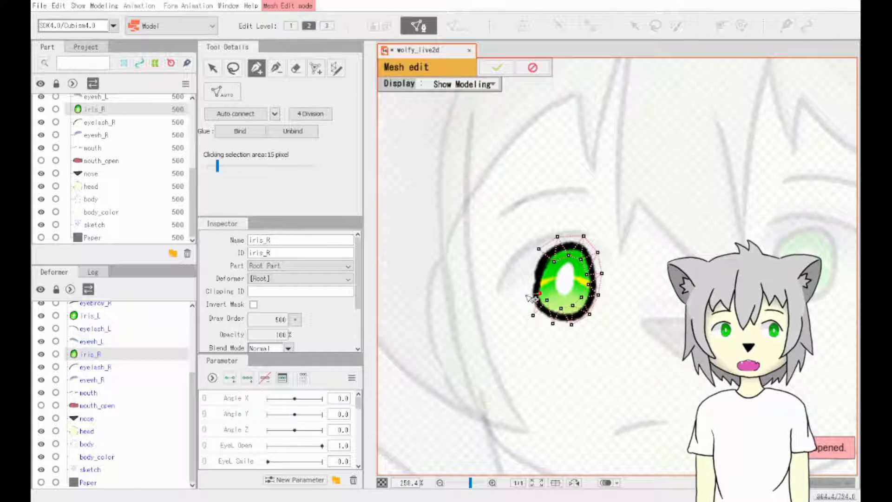
pyautogui.click(525, 294)
pyautogui.click(538, 281)
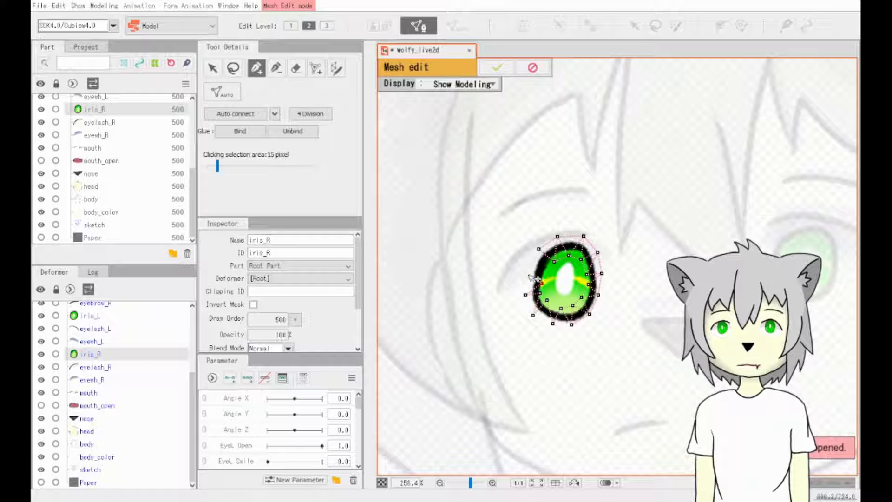
pyautogui.click(526, 274)
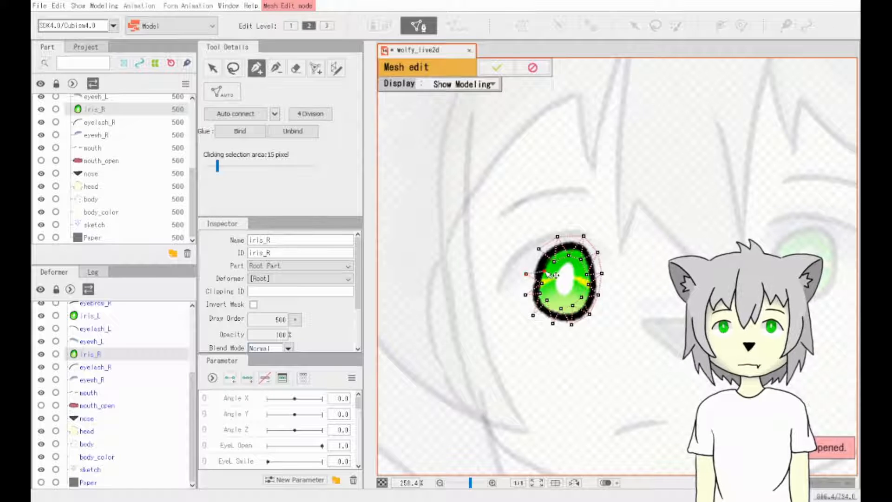
# Close the outer mesh loop along the left side of iris_R and link the inner vertices there.
pyautogui.click(538, 249)
pyautogui.click(526, 274)
pyautogui.click(525, 295)
pyautogui.click(532, 315)
pyautogui.click(553, 323)
pyautogui.click(540, 293)
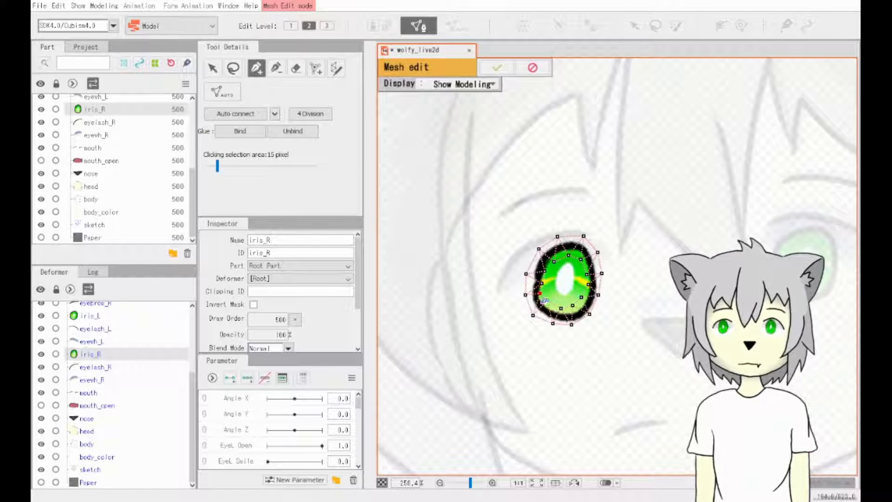
pyautogui.click(542, 283)
# Move the vertices along the left and lower edges of iris_R to even out their spacing.
pyautogui.click(212, 69)
pyautogui.moveTo(540, 293); pyautogui.dragTo(533, 310)
pyautogui.moveTo(546, 302); pyautogui.dragTo(549, 300)
pyautogui.moveTo(533, 309); pyautogui.dragTo(533, 312)
pyautogui.moveTo(553, 323); pyautogui.dragTo(593, 316)
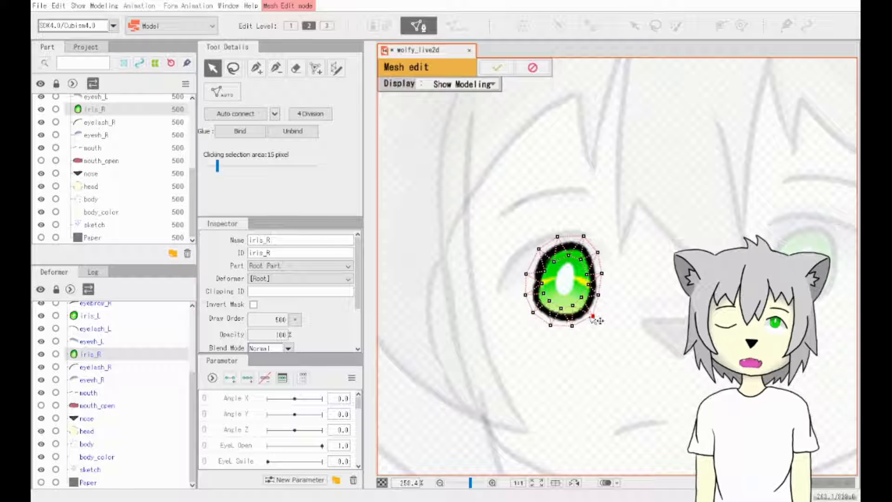
pyautogui.moveTo(541, 283); pyautogui.dragTo(544, 282)
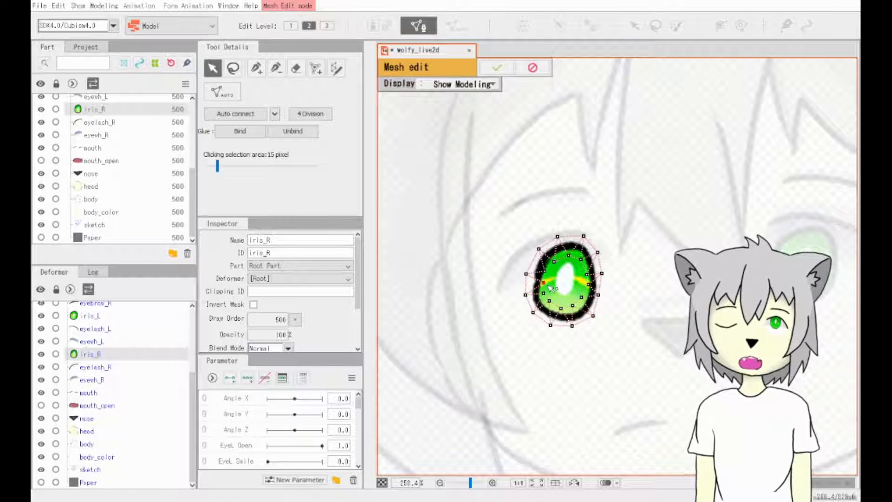
# Connect the remaining inner vertices of iris_R, add vertices in its centre, and apply the mesh.
pyautogui.click(257, 69)
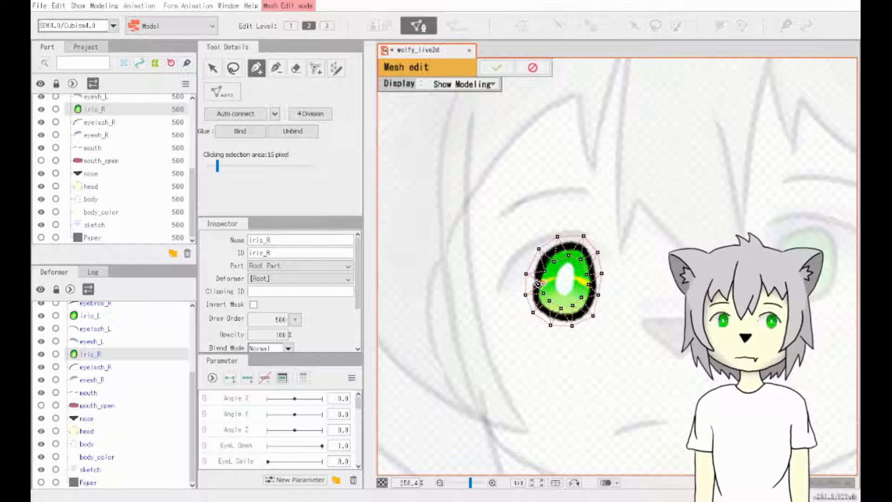
pyautogui.click(553, 262)
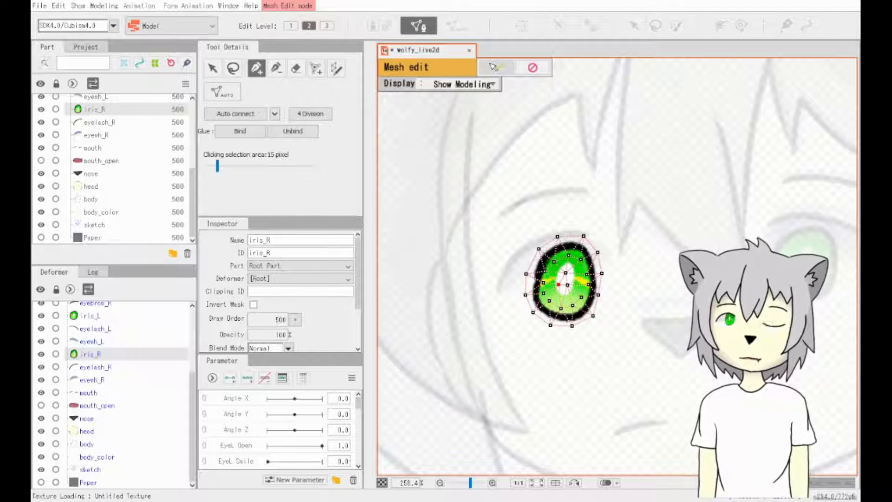
pyautogui.click(497, 67)
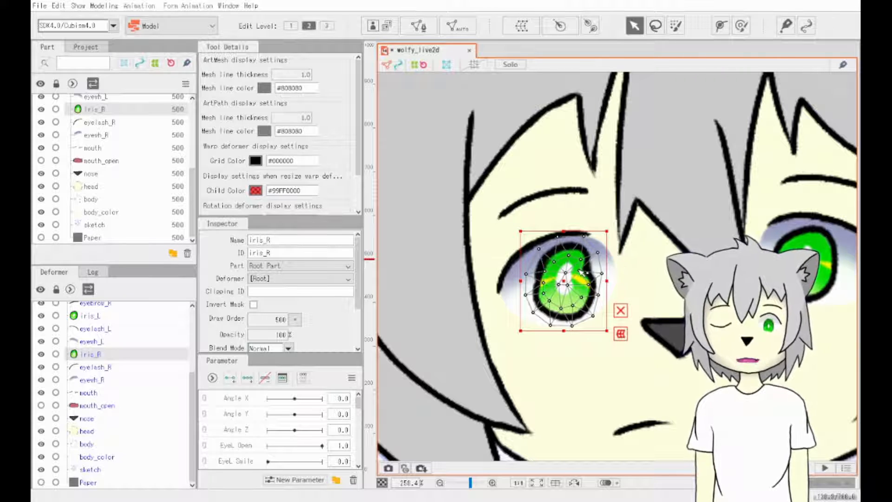
# Try dragging iris_R to test its new mesh, undo the change, and reselect the iris.
pyautogui.moveTo(580, 272); pyautogui.dragTo(623, 253)
pyautogui.hotkey('ctrl', 'z')
pyautogui.click(635, 282)
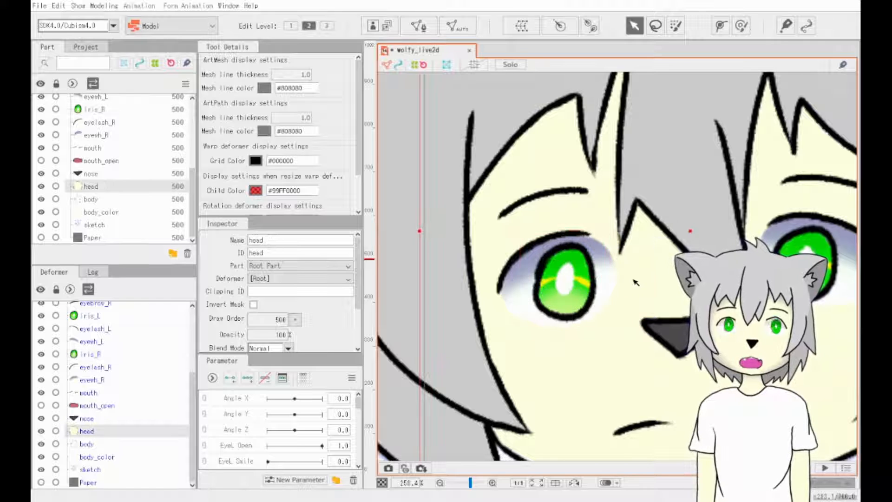
pyautogui.click(577, 284)
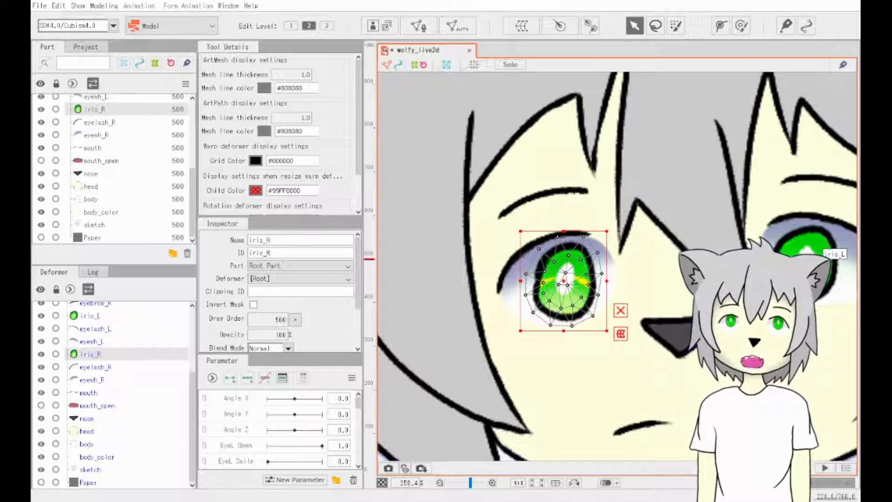
# Open iris_L for manual mesh editing and erase its existing mesh.
pyautogui.click(810, 268)
pyautogui.moveTo(798, 280); pyautogui.dragTo(646, 299)
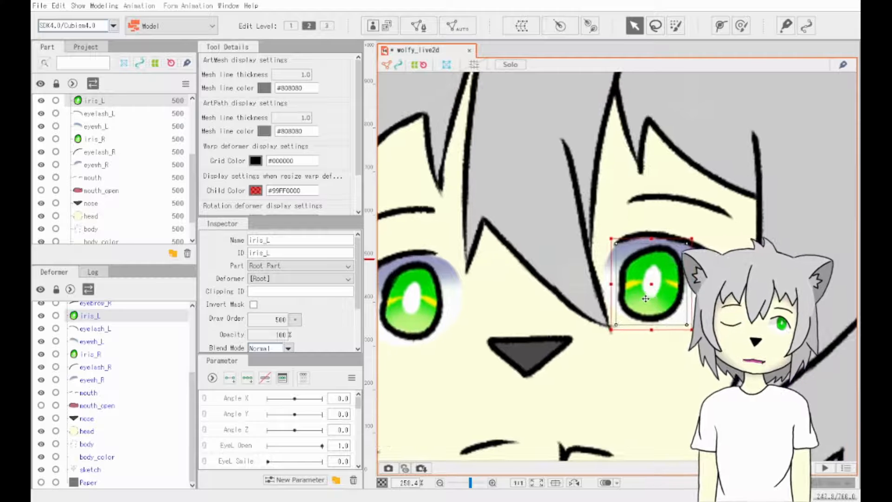
pyautogui.click(433, 315)
pyautogui.click(645, 292)
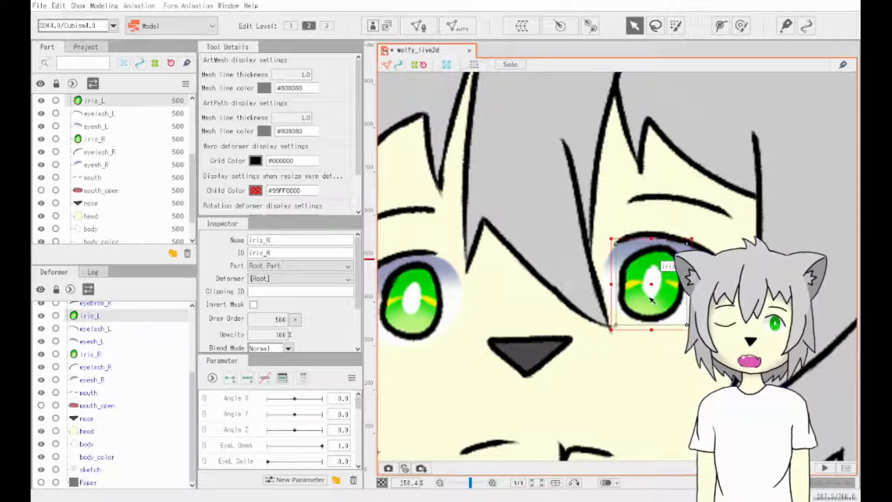
pyautogui.click(415, 27)
pyautogui.click(296, 72)
pyautogui.click(651, 287)
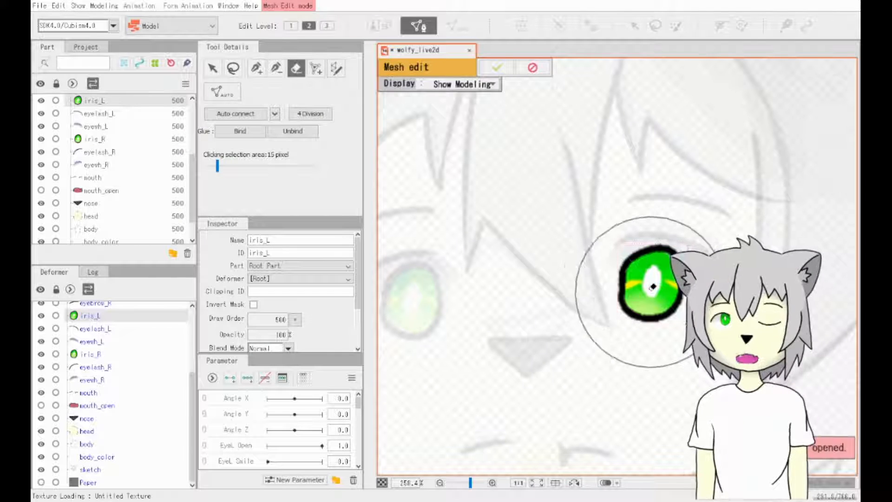
# Place a zigzag of inner and outer mesh vertices around the edge of iris_L.
pyautogui.click(257, 70)
pyautogui.click(634, 242)
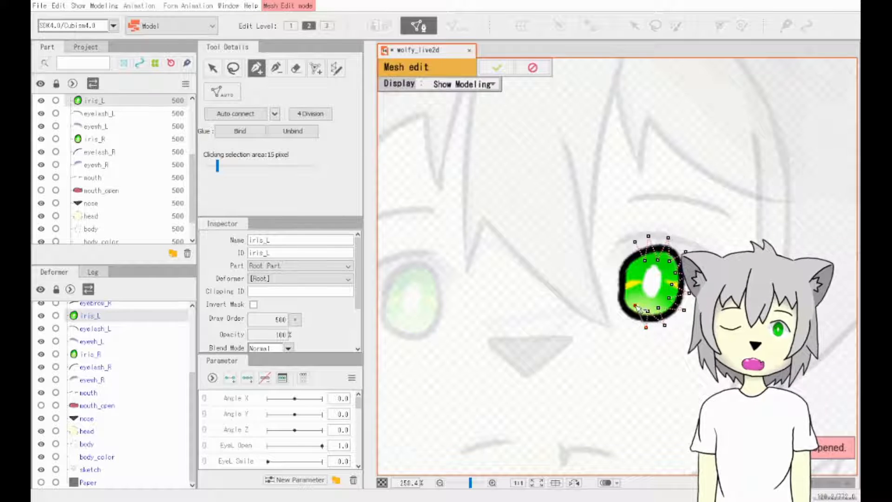
pyautogui.click(627, 320)
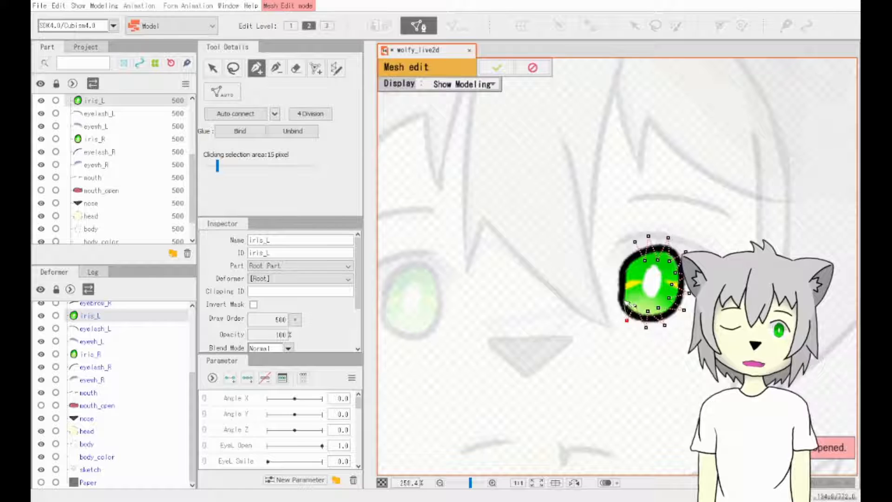
pyautogui.click(606, 298)
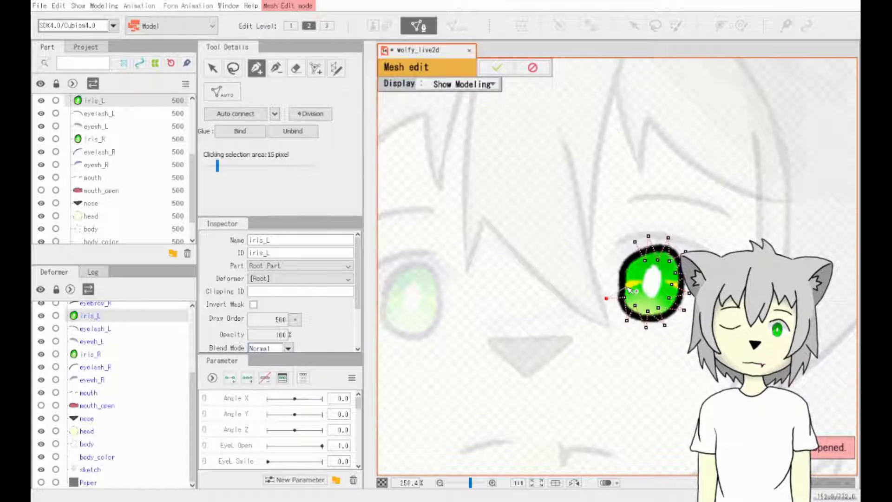
pyautogui.click(611, 279)
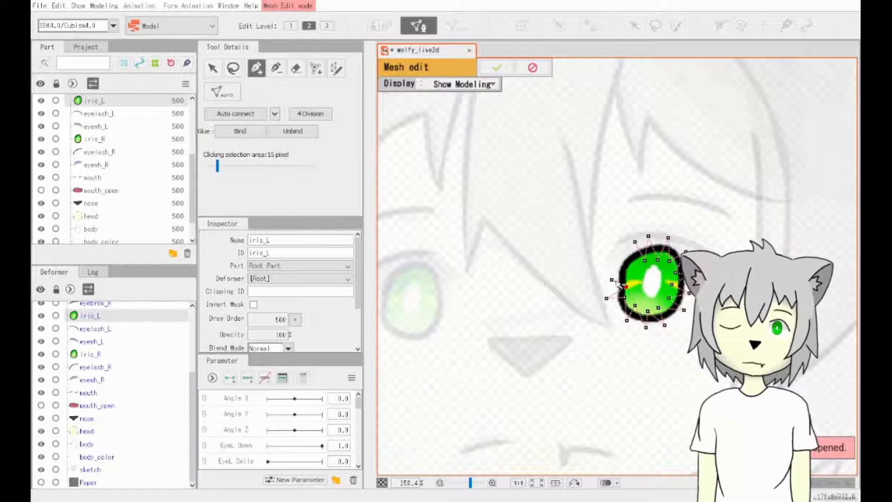
pyautogui.click(615, 263)
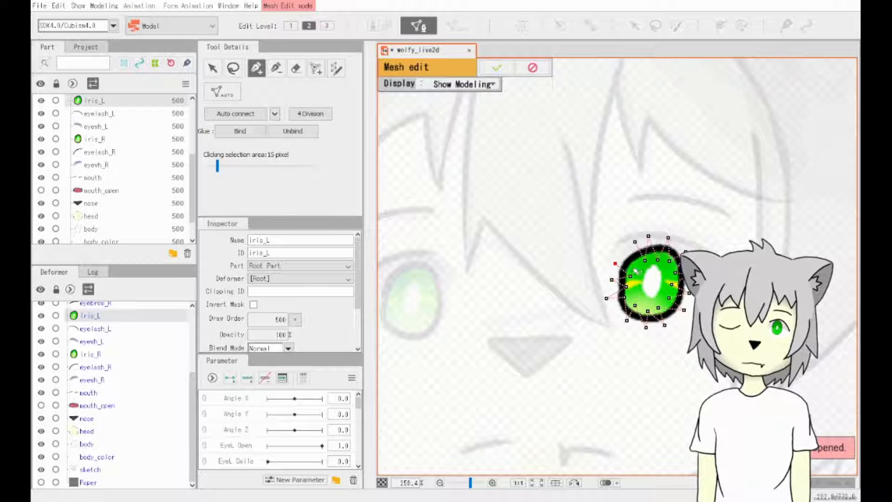
pyautogui.click(622, 250)
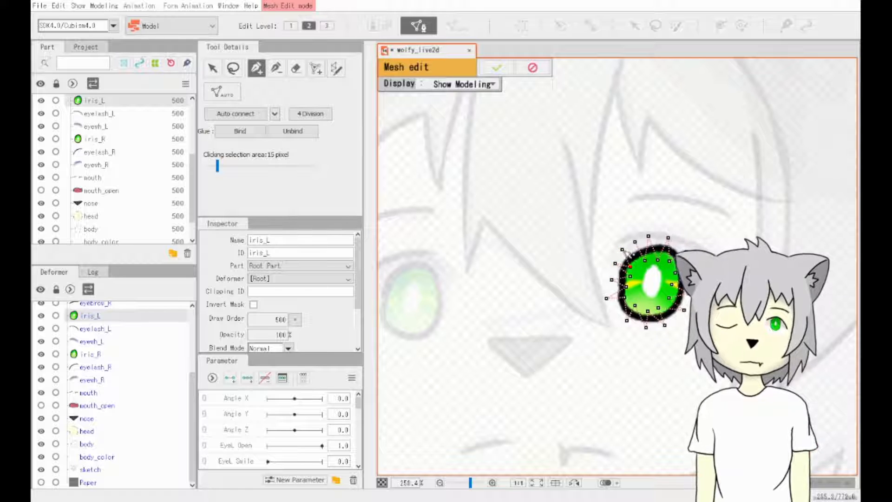
pyautogui.click(618, 251)
# Link the inner vertices of iris_L and adjust the left-side outer vertices into a closed outer loop.
pyautogui.click(630, 267)
pyautogui.click(630, 277)
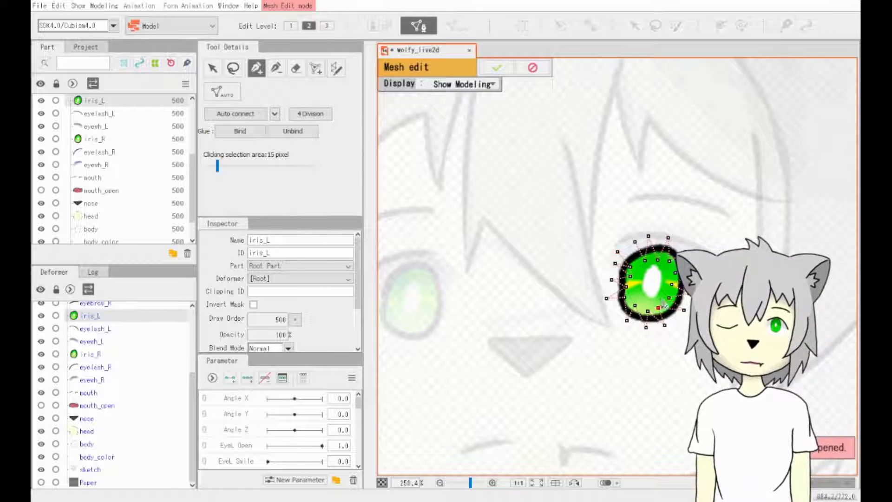
pyautogui.moveTo(635, 243); pyautogui.dragTo(636, 239)
pyautogui.click(636, 261)
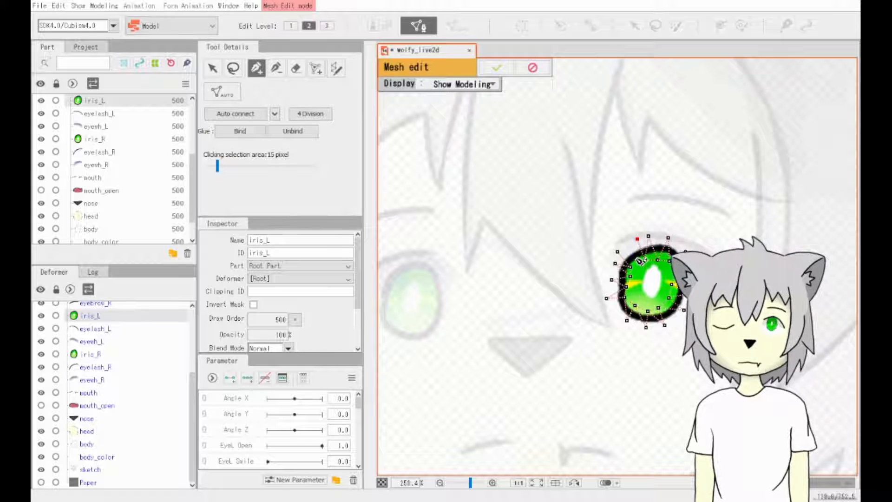
pyautogui.click(617, 251)
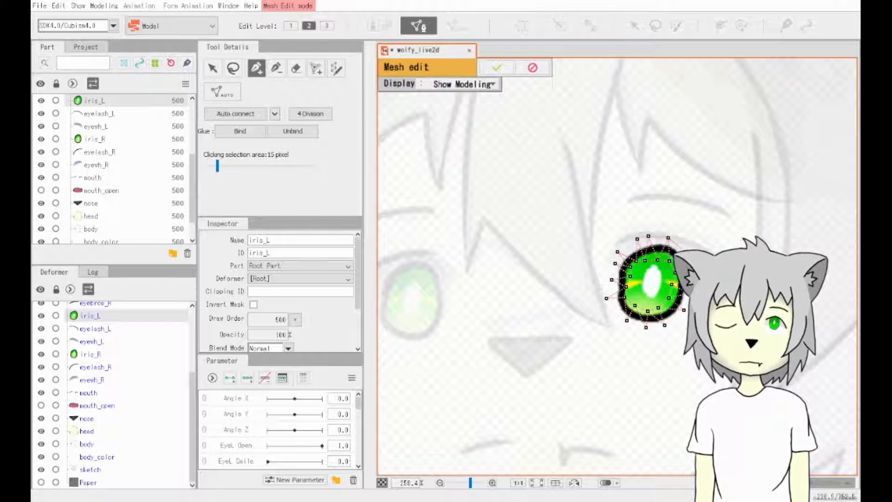
pyautogui.moveTo(607, 298); pyautogui.dragTo(620, 319)
pyautogui.moveTo(625, 297); pyautogui.dragTo(613, 262)
pyautogui.click(618, 251)
# Move the vertices of iris_L to even out the spacing of its inner and outer rings.
pyautogui.click(213, 68)
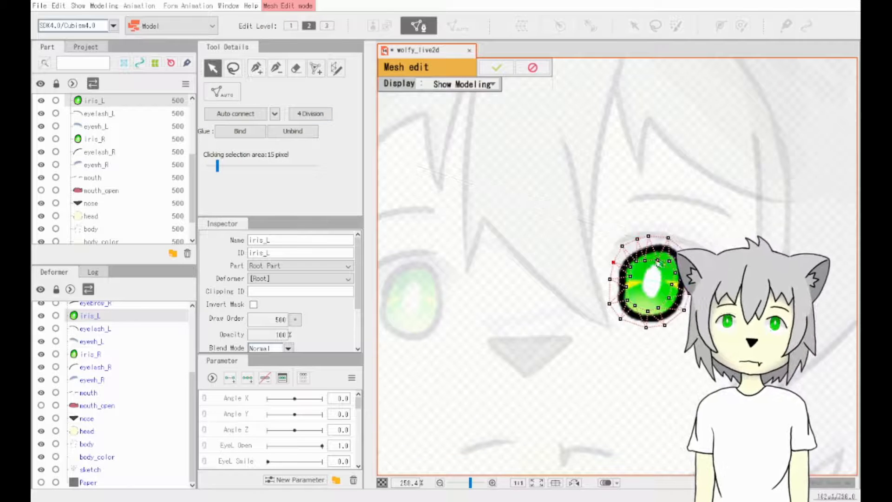
pyautogui.moveTo(674, 240); pyautogui.dragTo(638, 304)
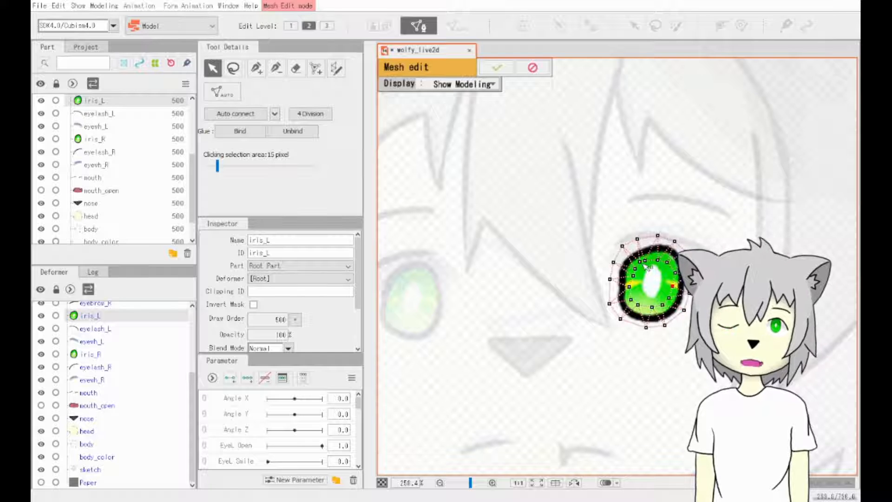
pyautogui.moveTo(640, 262); pyautogui.dragTo(640, 265)
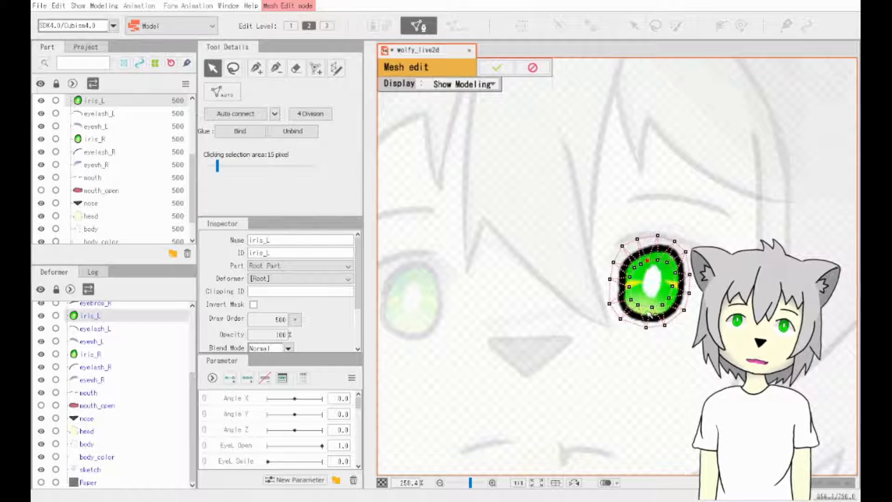
# Add connected vertices in the centre of iris_L and apply the mesh.
pyautogui.click(256, 68)
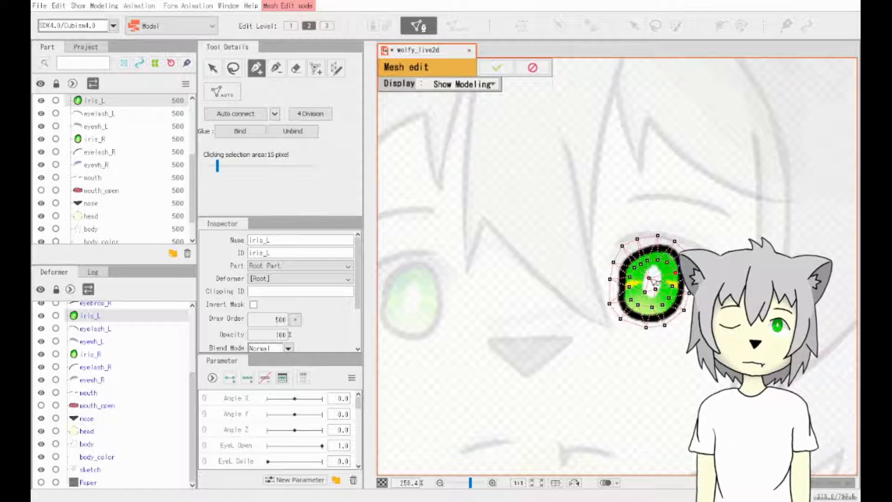
pyautogui.click(497, 68)
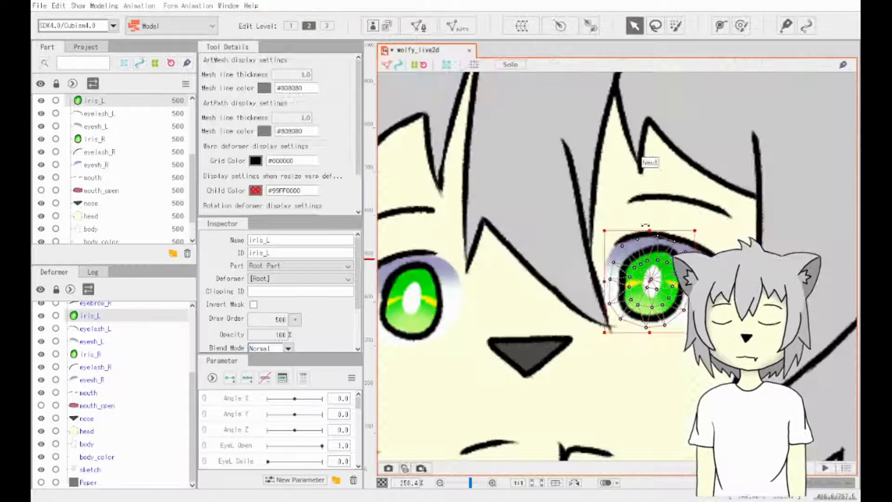
# Select the head and examine its current mesh around the face outline.
pyautogui.scroll(-2, 571, 295)
pyautogui.click(587, 385)
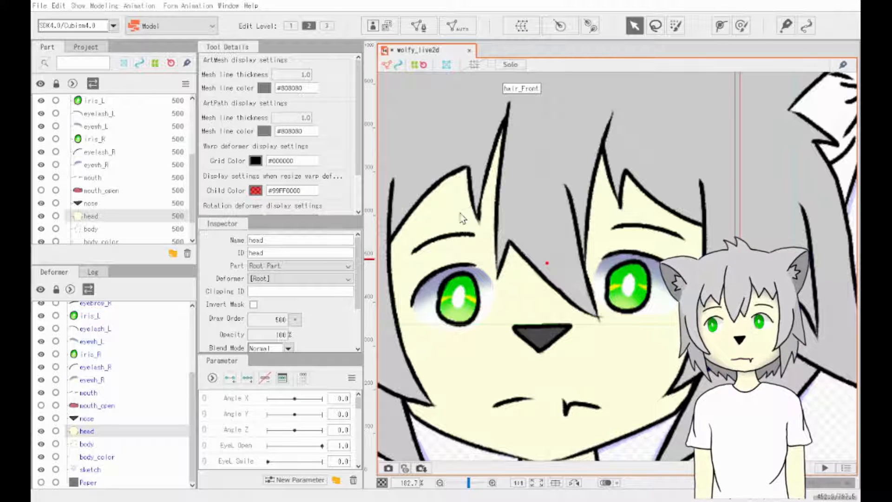
pyautogui.click(596, 328)
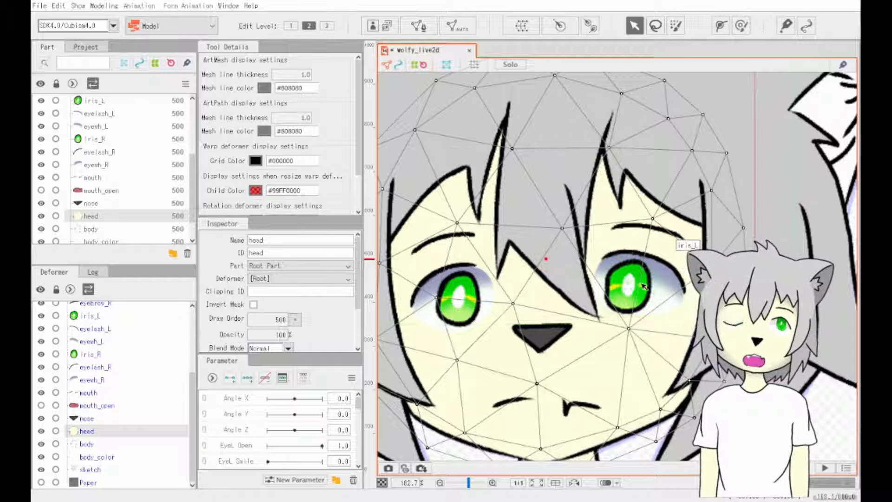
pyautogui.scroll(-3, 566, 323)
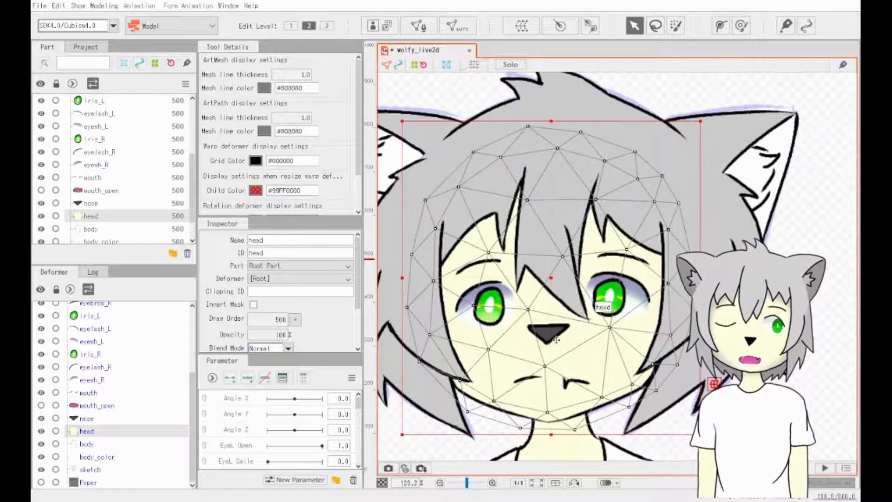
pyautogui.scroll(3, 538, 396)
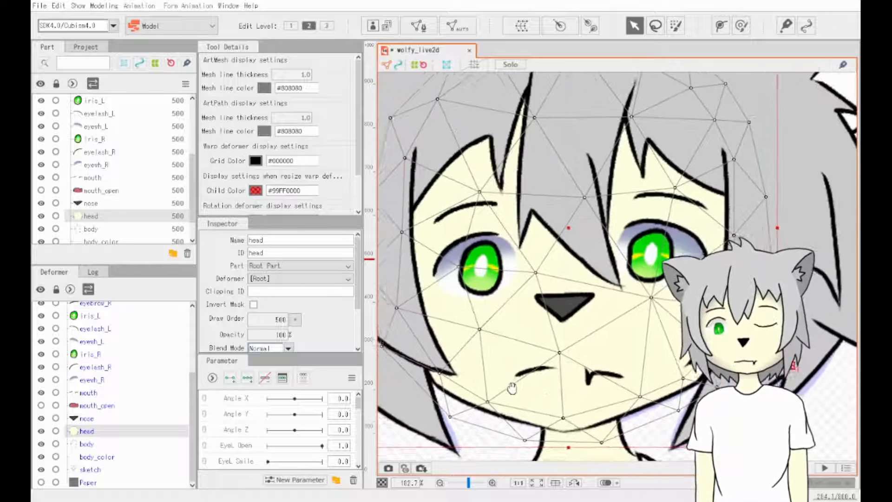
pyautogui.moveTo(537, 402); pyautogui.dragTo(538, 391)
pyautogui.click(420, 26)
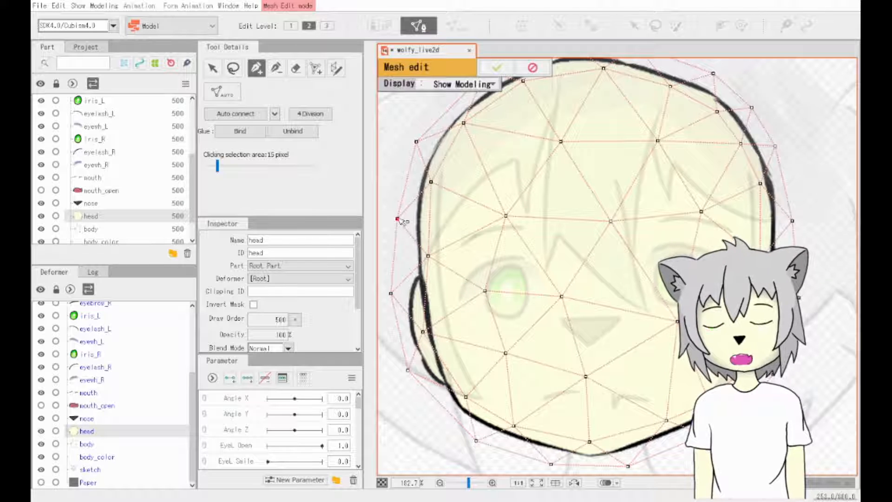
pyautogui.moveTo(399, 218); pyautogui.dragTo(400, 202)
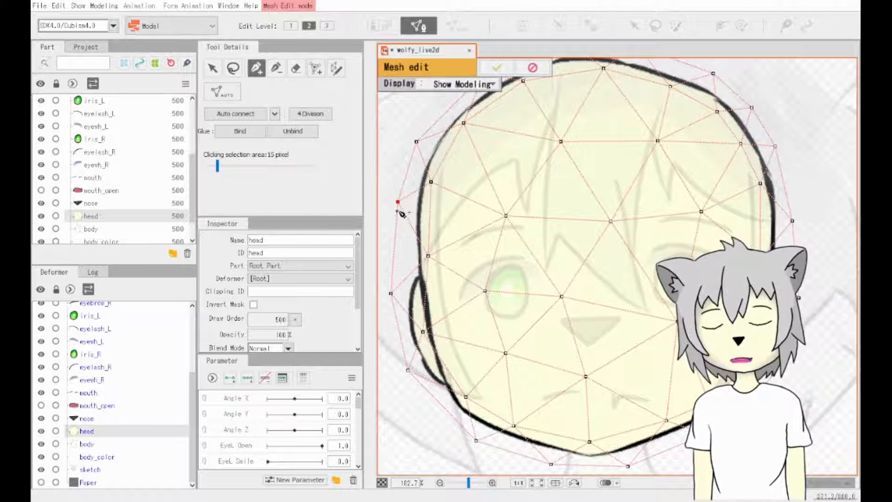
pyautogui.click(394, 250)
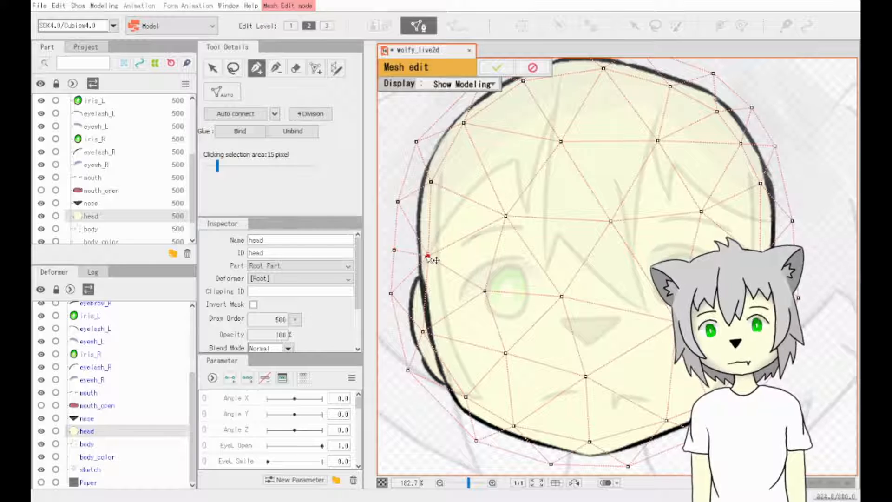
pyautogui.moveTo(399, 202); pyautogui.dragTo(400, 207)
pyautogui.click(532, 71)
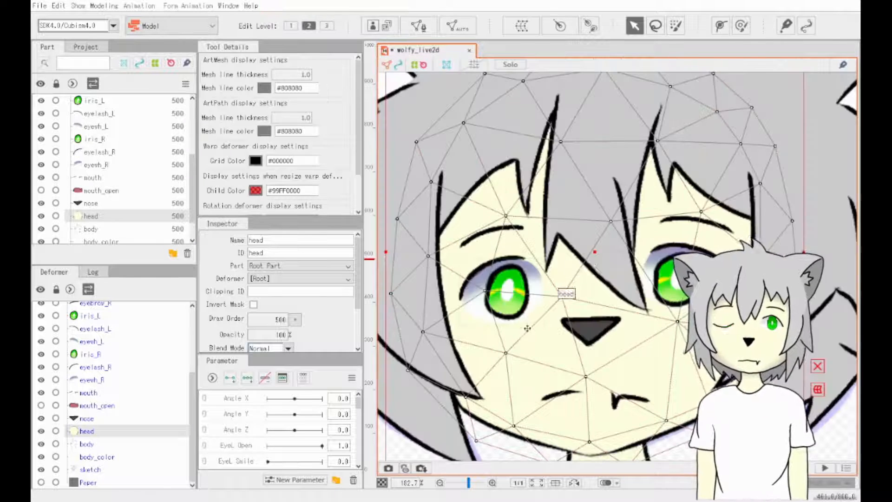
# Generate a denser mesh for the head and deselect the part.
pyautogui.scroll(-2, 532, 328)
pyautogui.scroll(1, 527, 328)
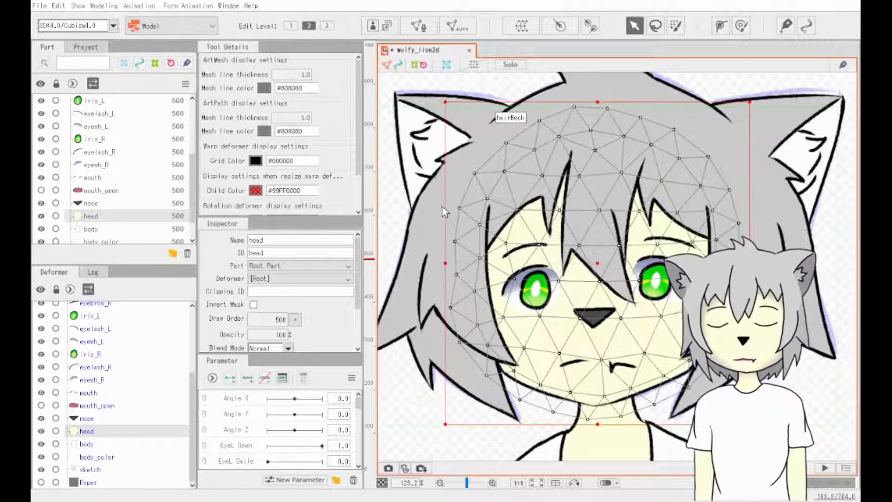
pyautogui.click(825, 381)
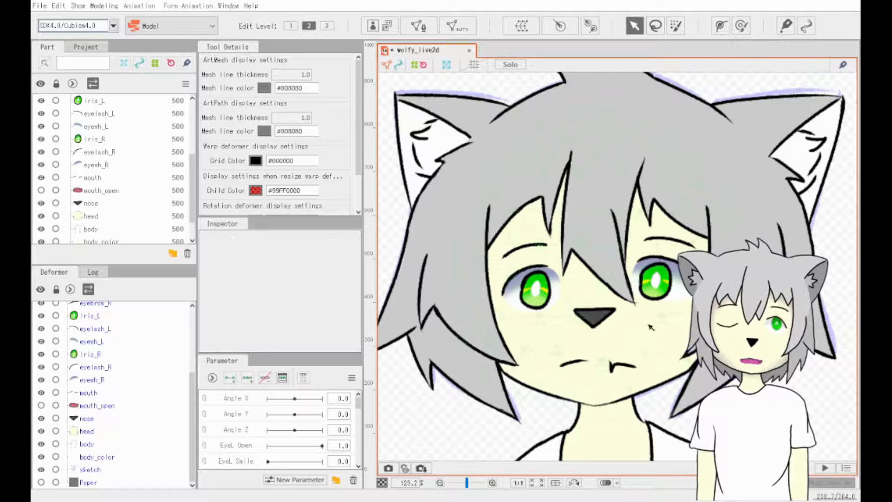
# Delete the nose's existing mesh and place three connected vertices inside the nose.
pyautogui.click(595, 324)
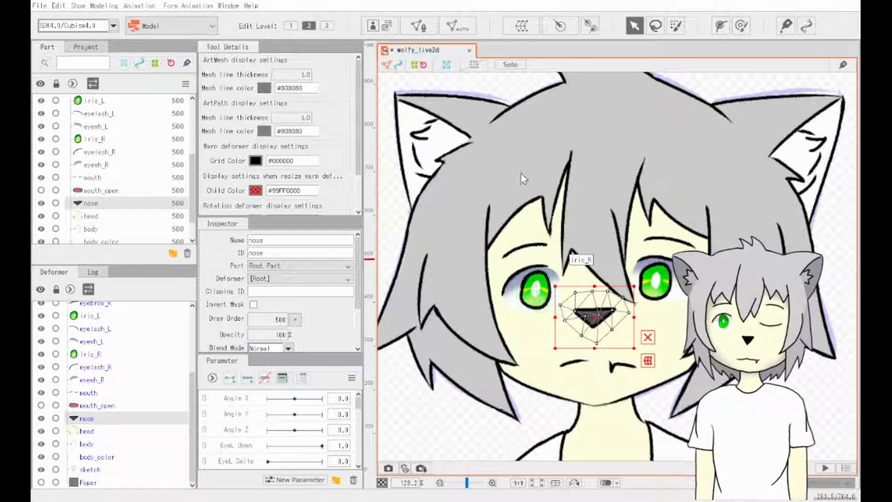
pyautogui.click(418, 26)
pyautogui.scroll(2, 595, 317)
pyautogui.press('Delete')
pyautogui.click(256, 69)
pyautogui.scroll(4, 627, 316)
pyautogui.click(515, 315)
pyautogui.click(549, 315)
pyautogui.click(532, 329)
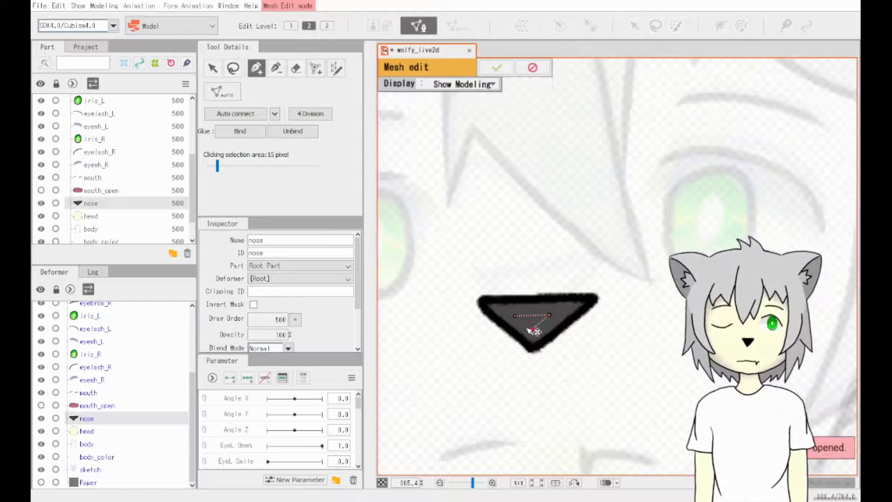
# Add outer mesh vertices along the nose's upper edge and both upper corners, linking them to the inner vertices.
pyautogui.click(502, 288)
pyautogui.click(468, 288)
pyautogui.click(530, 287)
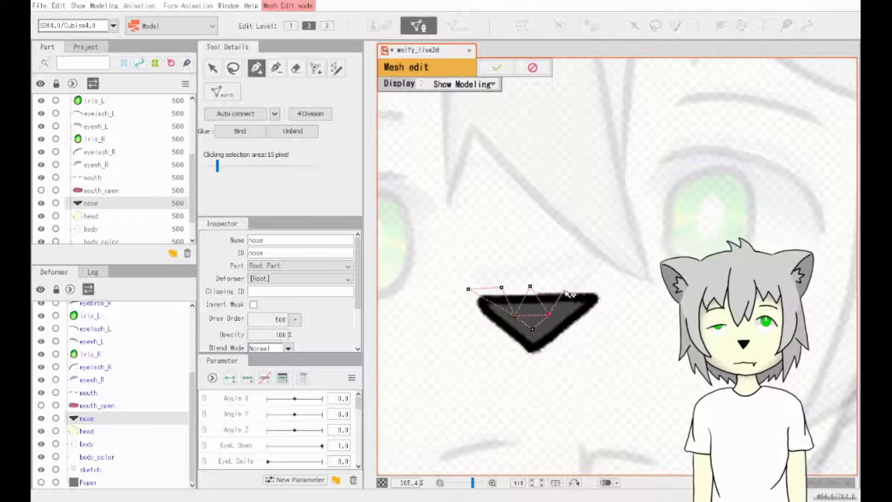
pyautogui.click(571, 284)
pyautogui.click(602, 286)
pyautogui.click(609, 301)
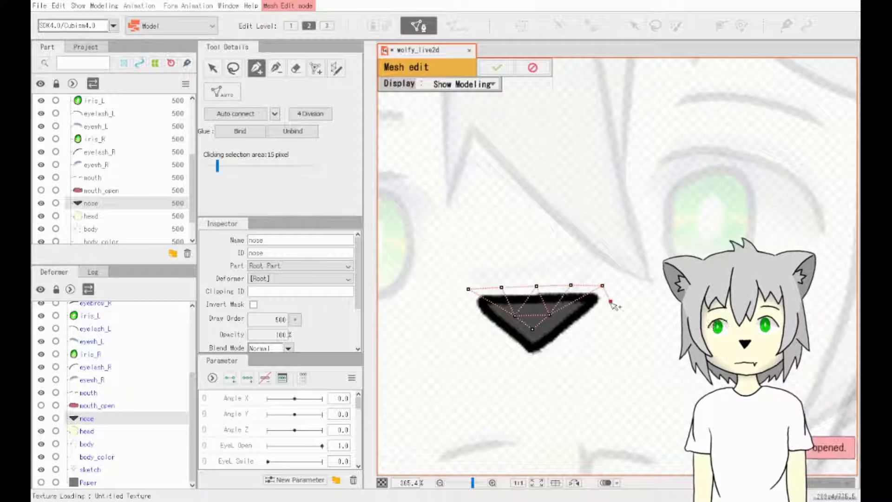
pyautogui.click(464, 307)
pyautogui.click(505, 343)
pyautogui.click(485, 326)
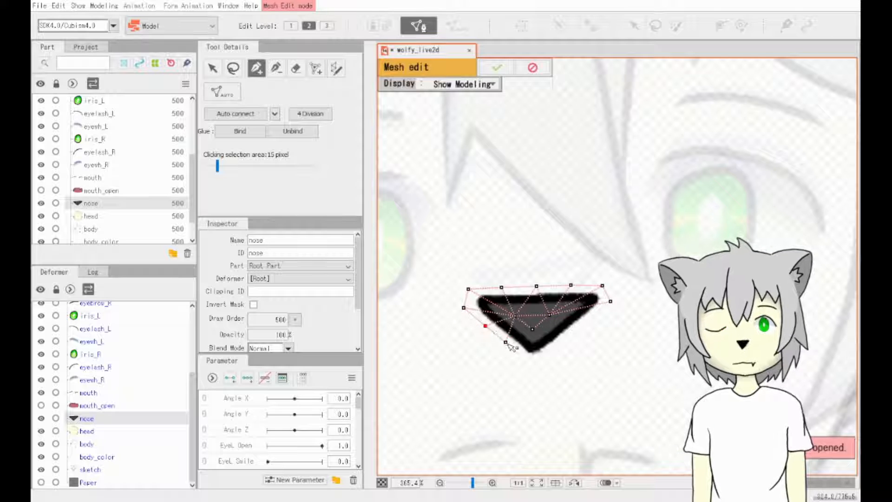
pyautogui.hotkey('ctrl', 'z')
pyautogui.hotkey('ctrl', 'z')
# Add outer vertices around the nose's lower tip and sloping sides, closing the mesh loop at the upper corner.
pyautogui.click(491, 333)
pyautogui.click(519, 358)
pyautogui.click(545, 357)
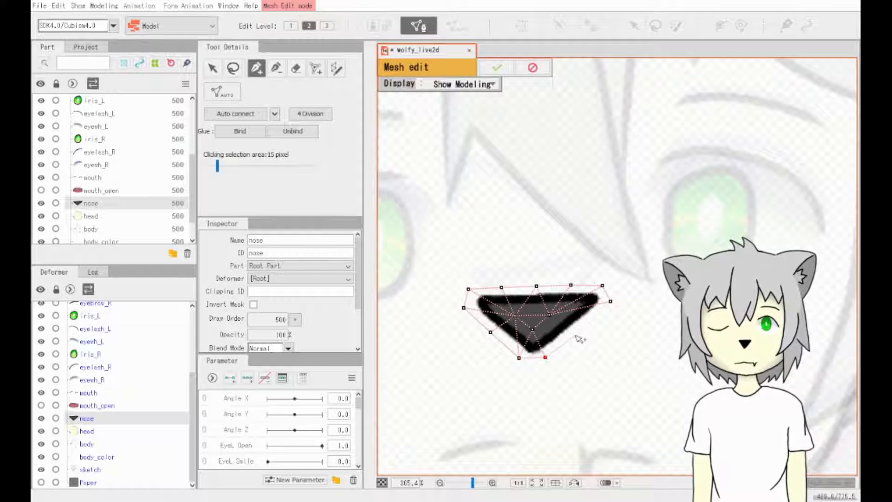
pyautogui.click(575, 335)
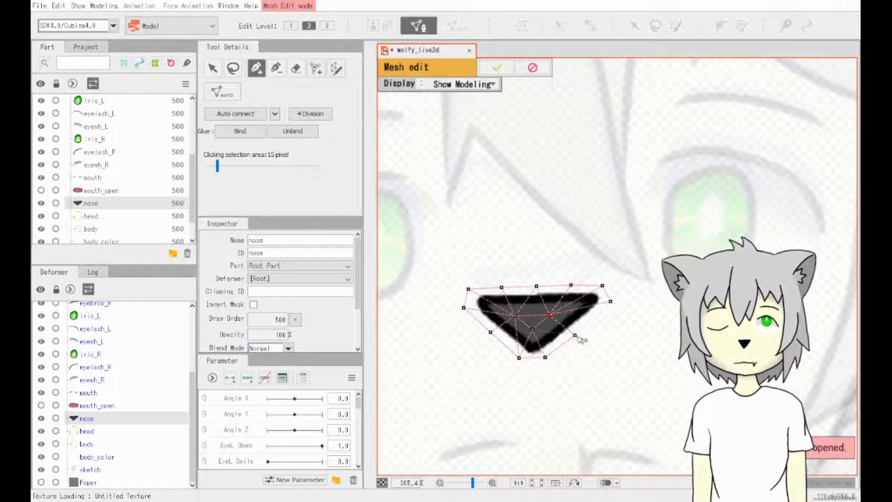
pyautogui.click(610, 301)
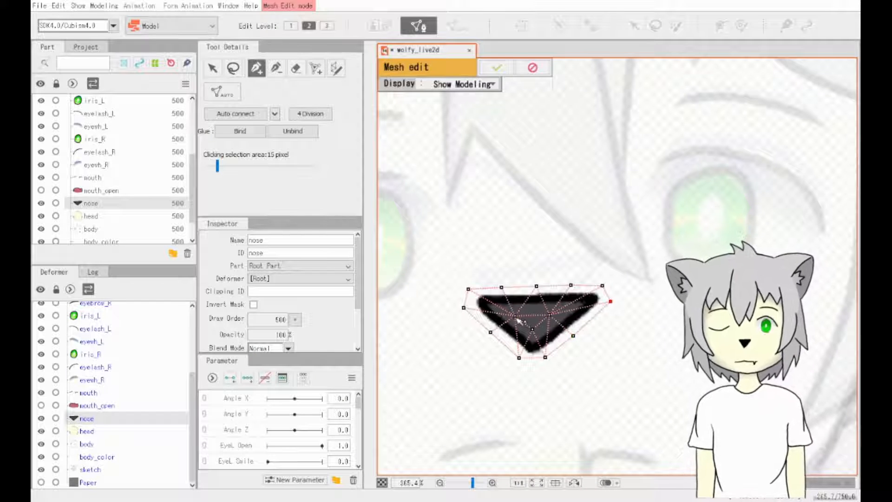
# Spread the nose mesh's two upper inner vertices apart, centre the lower one, and add a vertex midway between the upper pair.
pyautogui.moveTo(514, 316); pyautogui.dragTo(560, 309)
pyautogui.moveTo(532, 329); pyautogui.dragTo(533, 288)
pyautogui.click(534, 311)
pyautogui.click(561, 310)
pyautogui.click(336, 68)
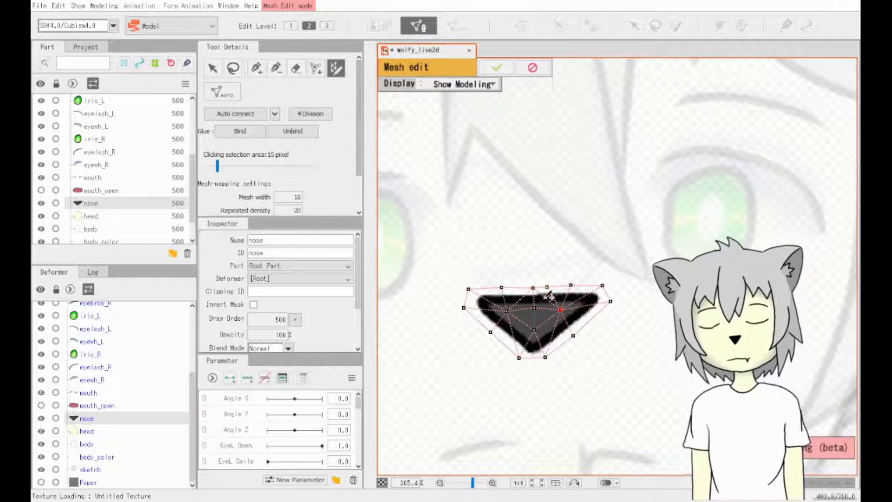
# Replace the central vertex on the nose's upper outer edge with one vertex on each side of the centre.
pyautogui.click(276, 69)
pyautogui.click(533, 287)
pyautogui.click(257, 69)
pyautogui.moveTo(501, 287); pyautogui.dragTo(501, 286)
pyautogui.click(519, 287)
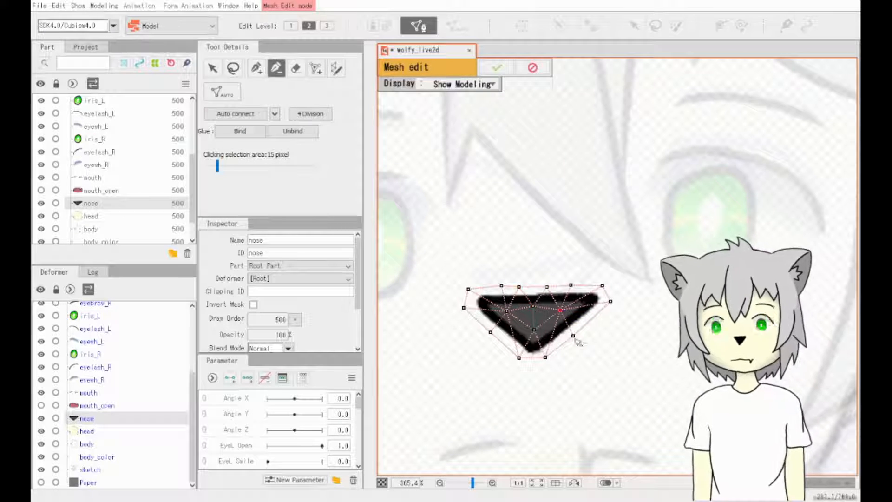
# Space two outer vertices along the nose's left sloping edge and link them down to the tip vertex.
pyautogui.click(482, 328)
pyautogui.click(498, 343)
pyautogui.click(519, 358)
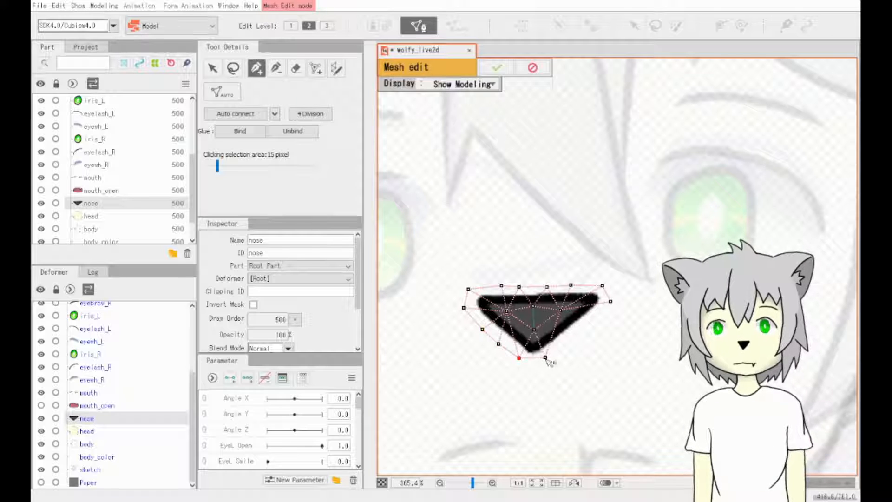
# Remove the nose's lower inner vertex and place a single new one centred just above the lower tip.
pyautogui.click(276, 68)
pyautogui.click(534, 330)
pyautogui.click(256, 68)
pyautogui.click(526, 329)
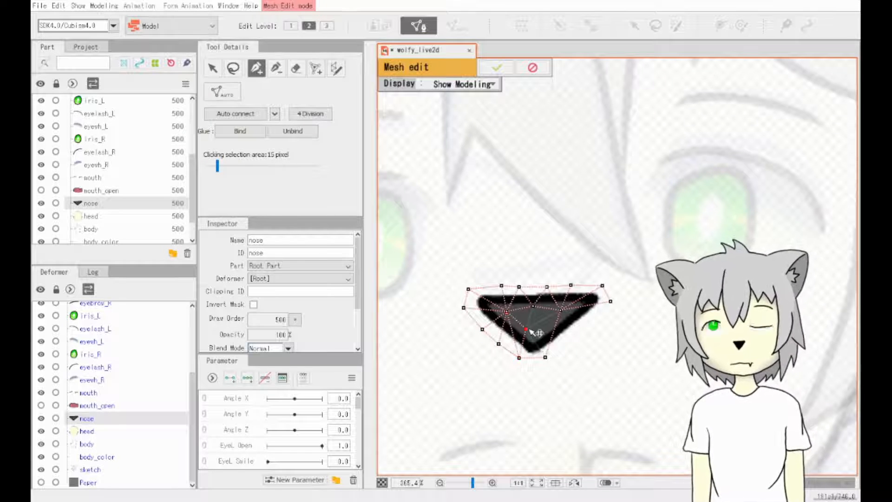
pyautogui.click(539, 329)
pyautogui.hotkey('ctrl', 'z')
pyautogui.hotkey('ctrl', 'z')
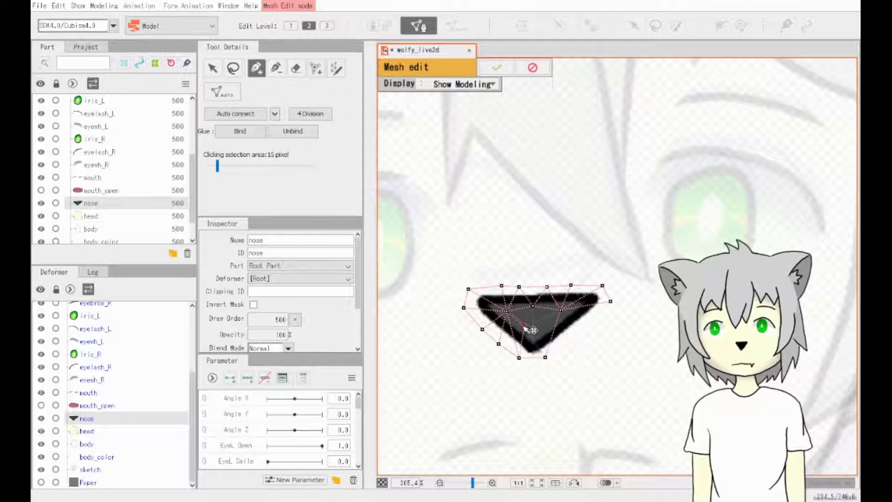
pyautogui.moveTo(525, 329); pyautogui.dragTo(533, 329)
# Place two outer vertices along the nose's right sloping edge and connect them to the right inner vertex.
pyautogui.click(545, 358)
pyautogui.click(570, 339)
pyautogui.click(591, 321)
pyautogui.click(560, 310)
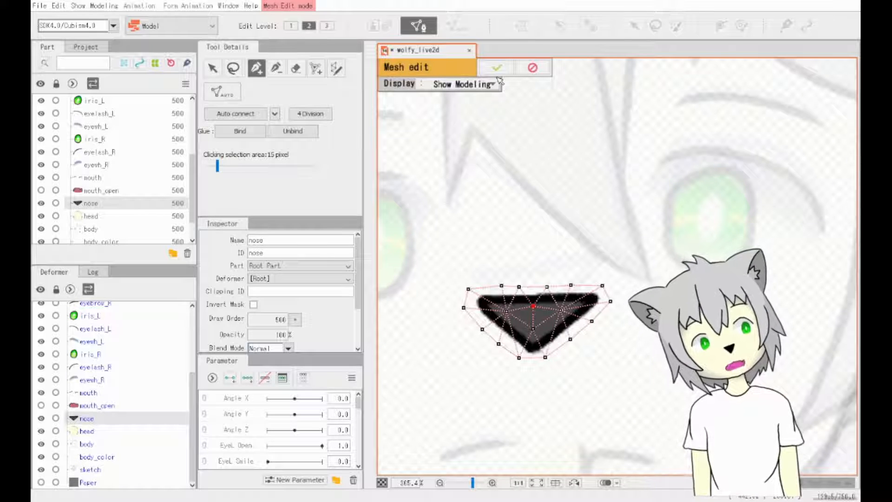
# Shift the two outer vertices at the nose's lower tip slightly downward and apply the nose mesh.
pyautogui.click(545, 357)
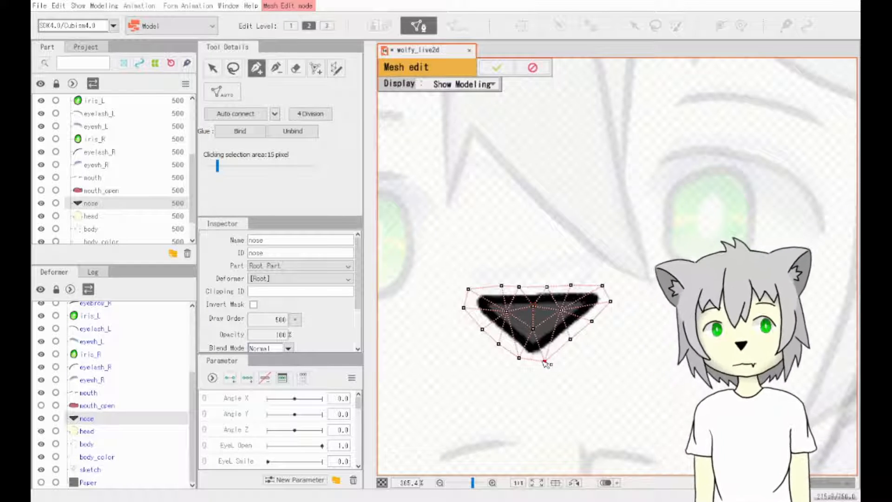
pyautogui.moveTo(523, 359); pyautogui.dragTo(523, 362)
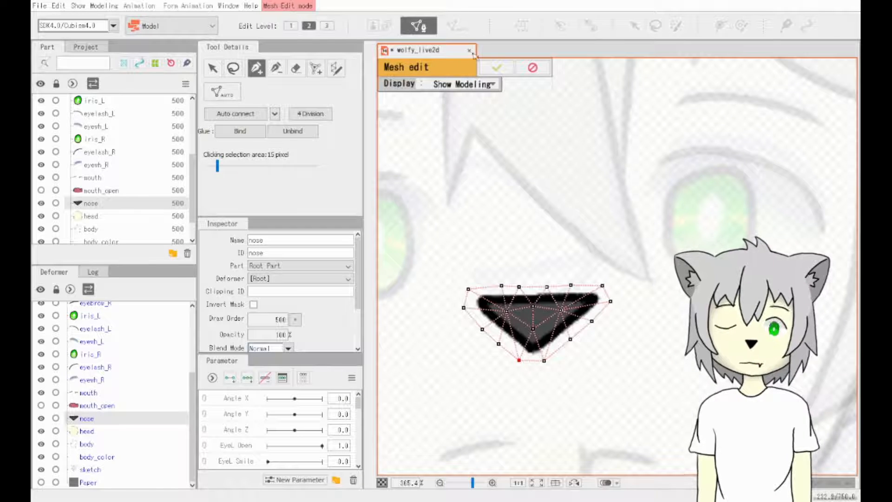
pyautogui.click(496, 68)
pyautogui.scroll(-2, 524, 251)
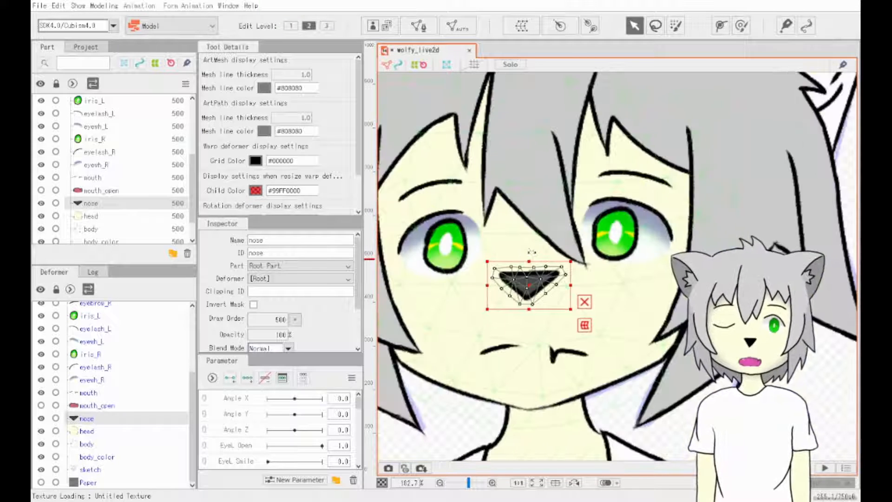
# Select the mouth part and generate an automatic mesh for it.
pyautogui.moveTo(530, 251); pyautogui.dragTo(572, 278)
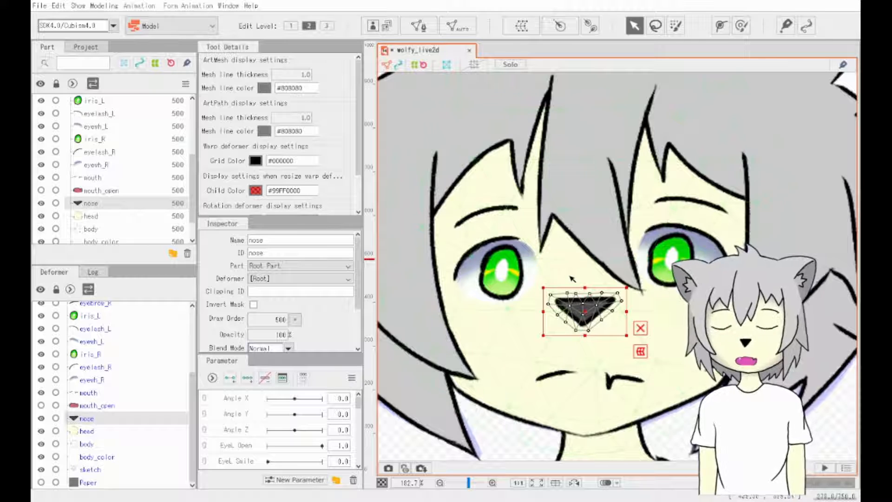
pyautogui.scroll(-1, 546, 264)
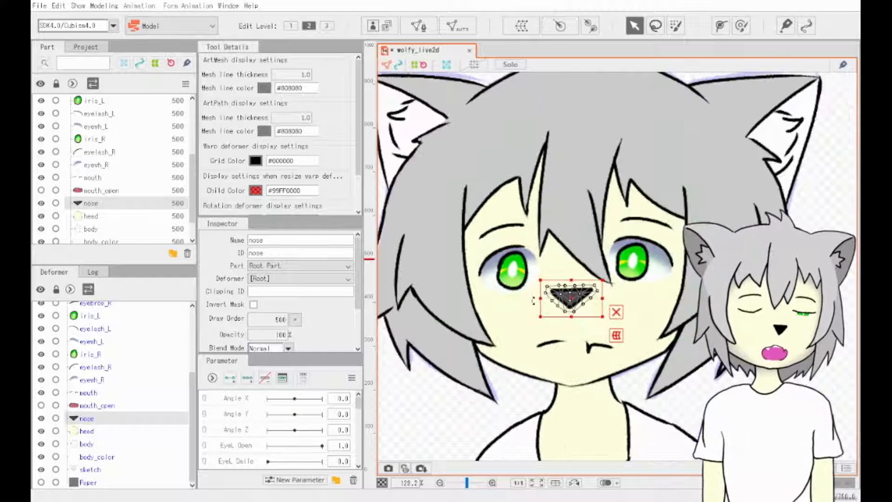
pyautogui.scroll(2, 543, 293)
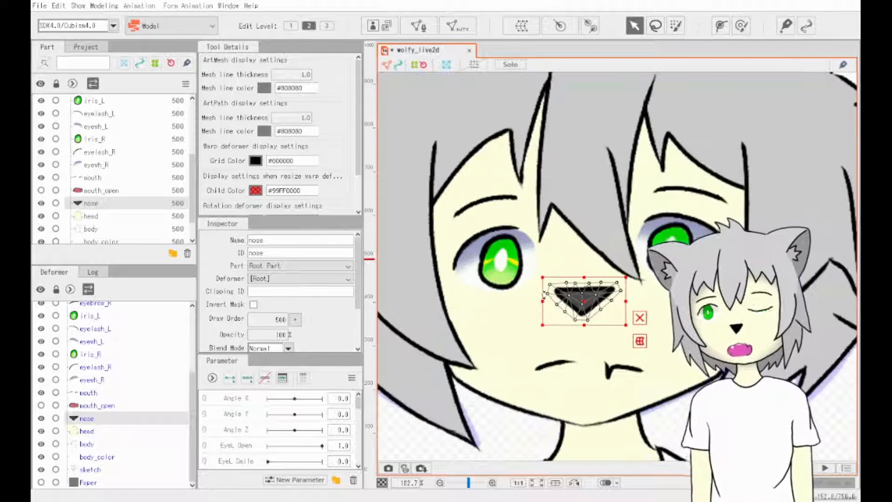
pyautogui.click(561, 399)
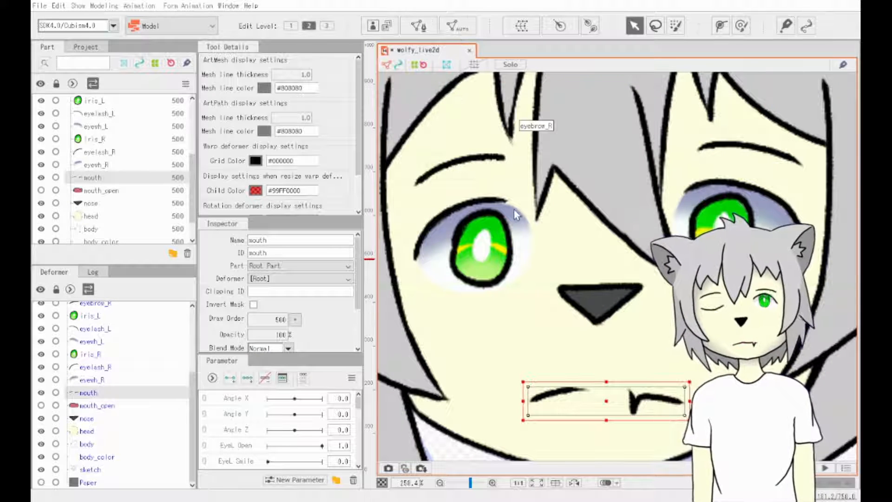
pyautogui.click(422, 208)
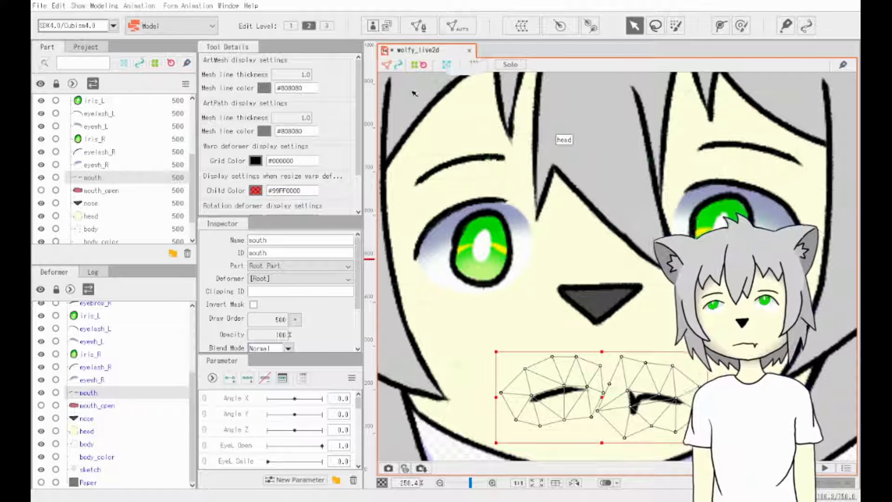
# Open the mouth's mesh for manual editing and erase all of its vertices.
pyautogui.click(417, 25)
pyautogui.scroll(3, 637, 316)
pyautogui.scroll(-2, 590, 327)
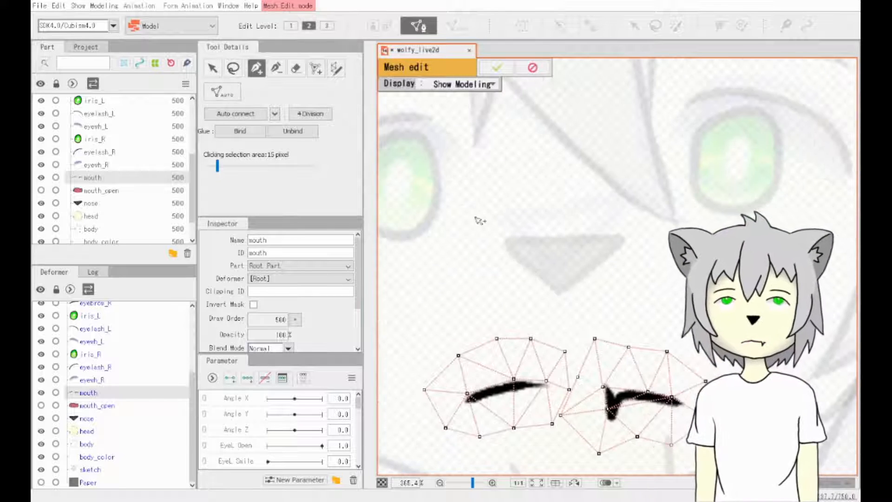
pyautogui.moveTo(546, 281); pyautogui.dragTo(531, 198)
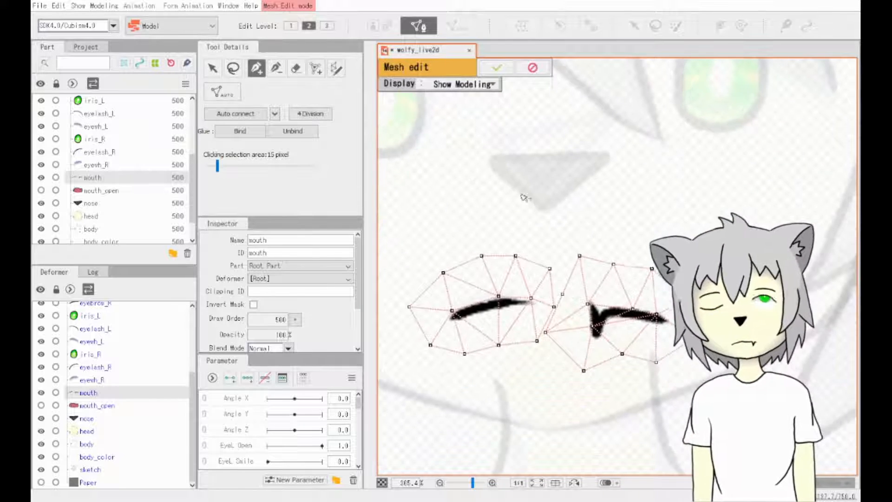
pyautogui.click(296, 68)
pyautogui.moveTo(510, 315); pyautogui.dragTo(706, 319)
pyautogui.click(277, 68)
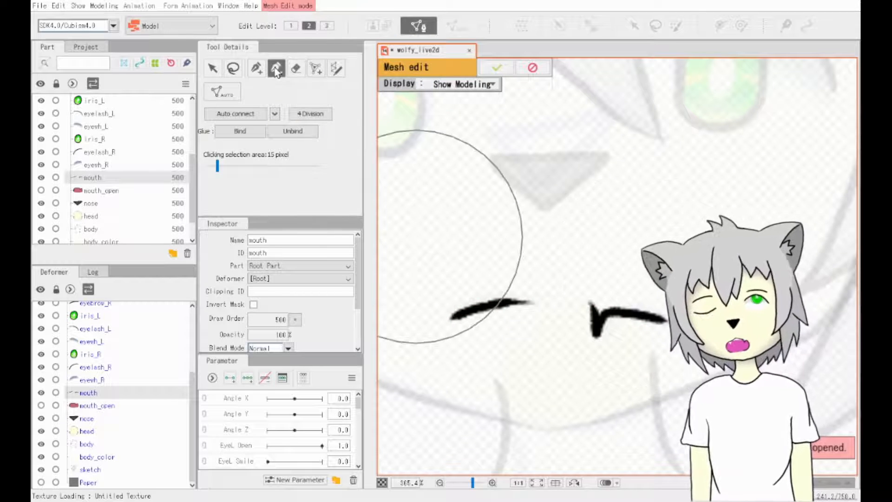
# Place outer vertices around the mouth's left end and a row of connected vertices along the whole mouth line.
pyautogui.click(256, 68)
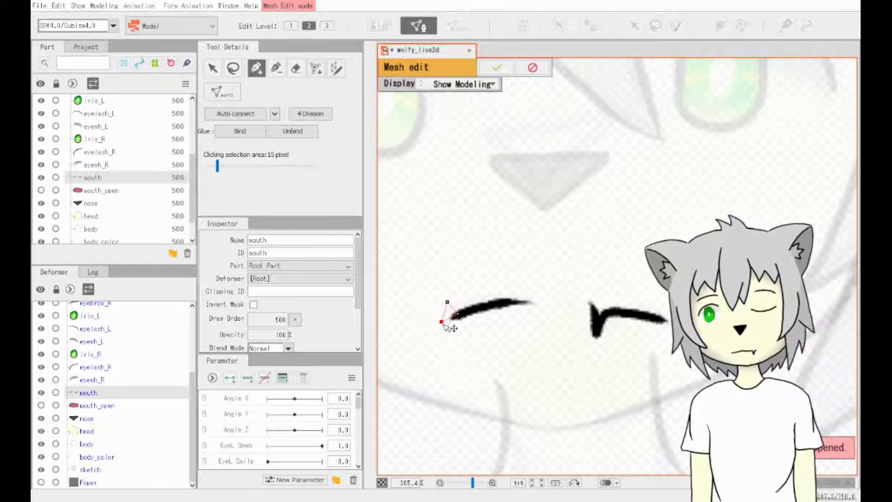
pyautogui.click(458, 327)
pyautogui.click(458, 313)
pyautogui.click(480, 307)
pyautogui.click(498, 304)
pyautogui.click(514, 301)
pyautogui.click(530, 299)
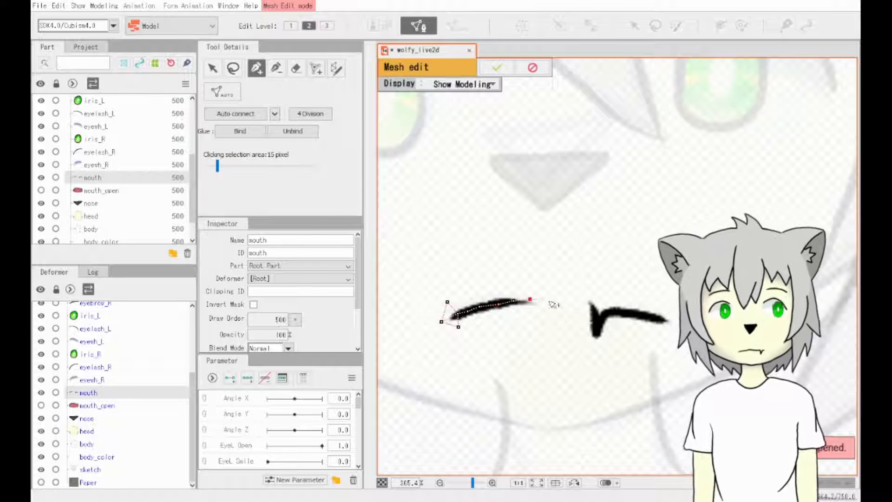
pyautogui.click(549, 300)
pyautogui.click(566, 304)
pyautogui.click(588, 307)
pyautogui.click(604, 310)
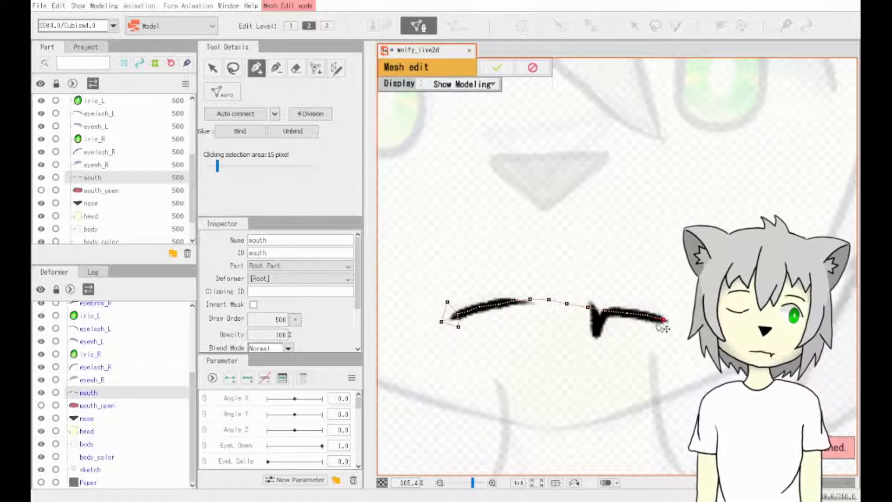
# Add a zigzag row of outer vertices above the mouth line from the left end to the fang.
pyautogui.click(461, 296)
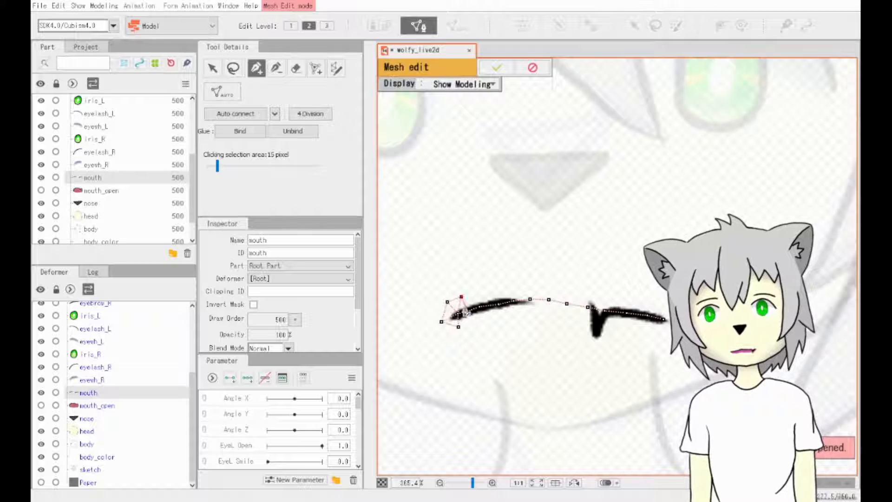
pyautogui.click(472, 294)
pyautogui.click(486, 289)
pyautogui.click(508, 285)
pyautogui.click(524, 281)
pyautogui.click(544, 281)
pyautogui.click(565, 283)
pyautogui.click(581, 289)
pyautogui.click(588, 307)
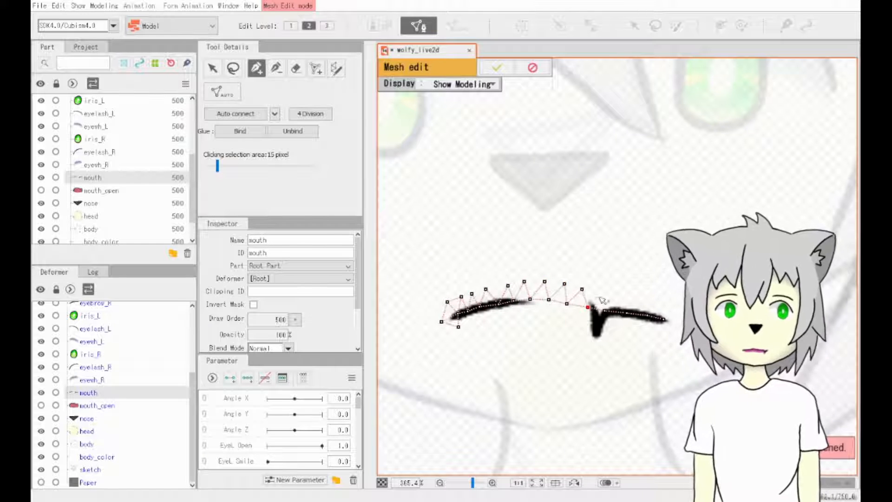
# Continue the upper vertices above the mouth's right stroke and even out the ones over the middle gap.
pyautogui.click(618, 293)
pyautogui.click(640, 294)
pyautogui.click(659, 298)
pyautogui.click(598, 293)
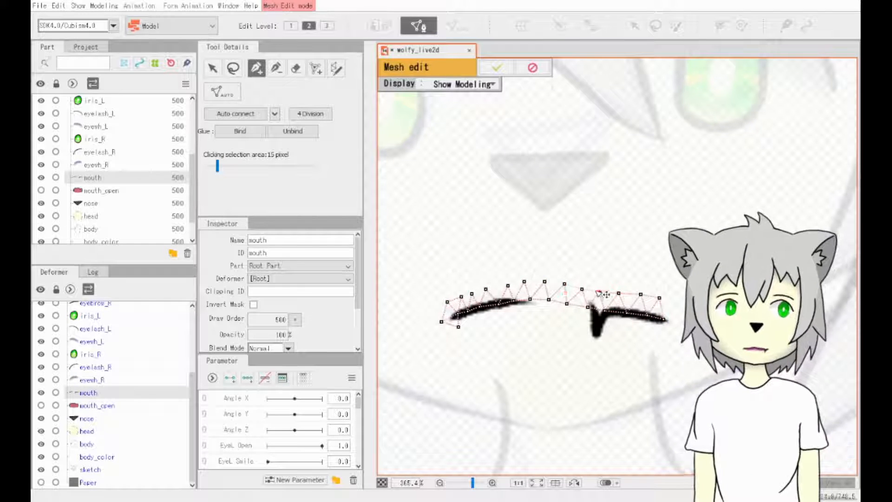
pyautogui.moveTo(523, 282); pyautogui.dragTo(544, 286)
pyautogui.moveTo(564, 284); pyautogui.dragTo(581, 290)
# Wrap outer vertices around the mouth's right end and along the underside of the right stroke to the fang.
pyautogui.click(659, 298)
pyautogui.click(675, 307)
pyautogui.click(679, 325)
pyautogui.click(663, 320)
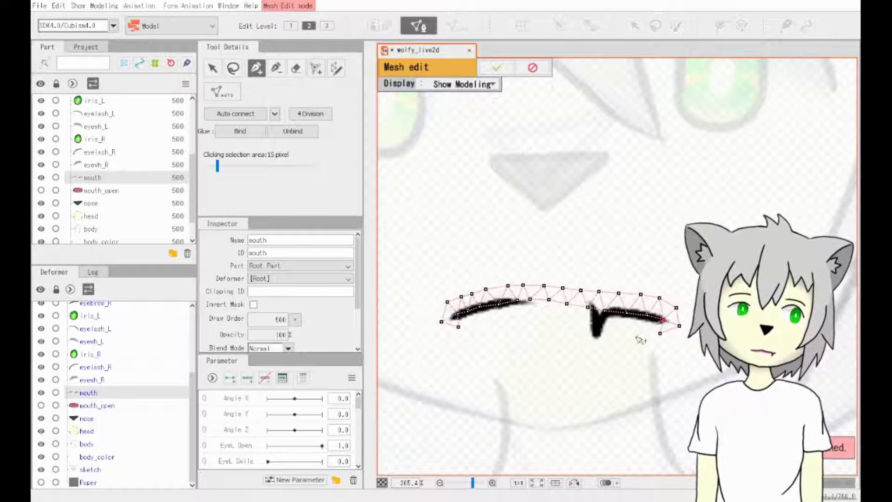
pyautogui.click(611, 328)
pyautogui.click(596, 326)
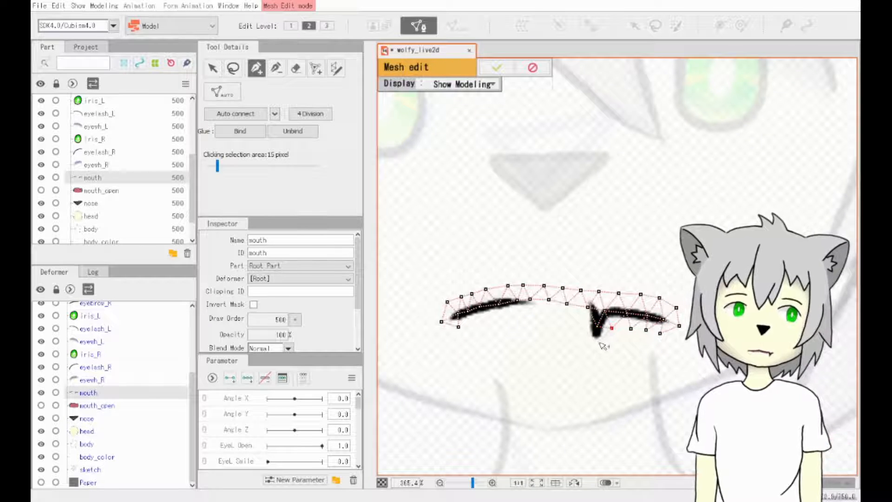
# Surround the fang with outer vertices at its tip and left side, connecting them to the fang's inner vertex.
pyautogui.click(599, 343)
pyautogui.click(586, 342)
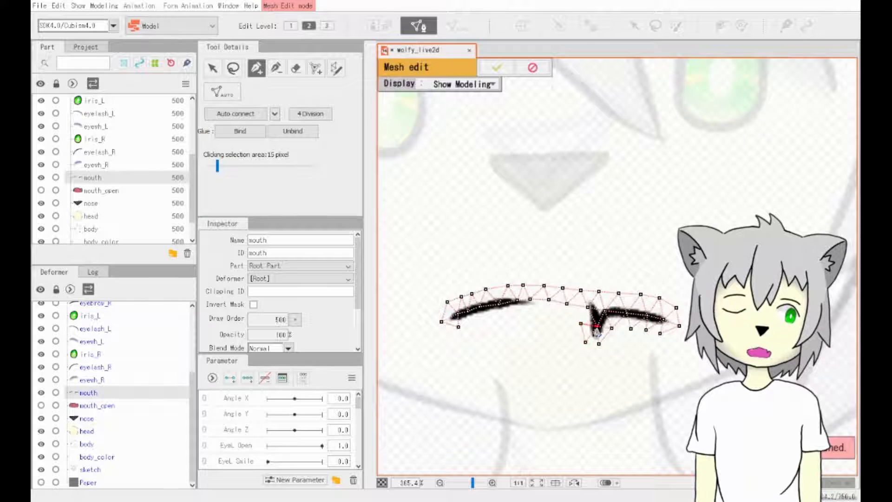
pyautogui.click(597, 326)
pyautogui.click(583, 325)
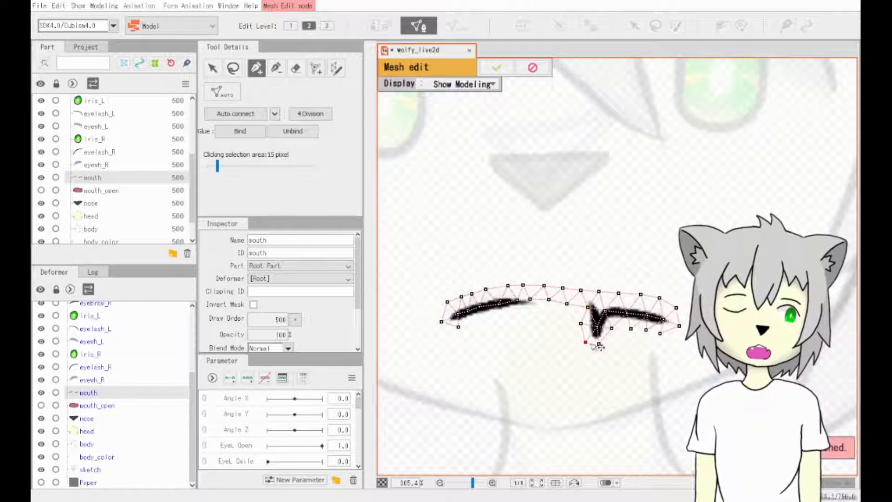
pyautogui.click(599, 344)
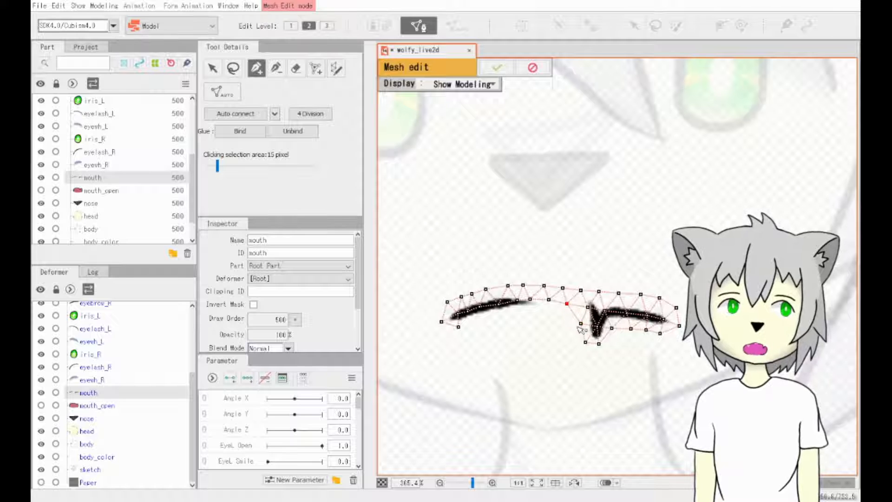
# Add lower vertices beneath the gap in the middle of the mouth and adjust the outer vertices around the fang.
pyautogui.click(556, 317)
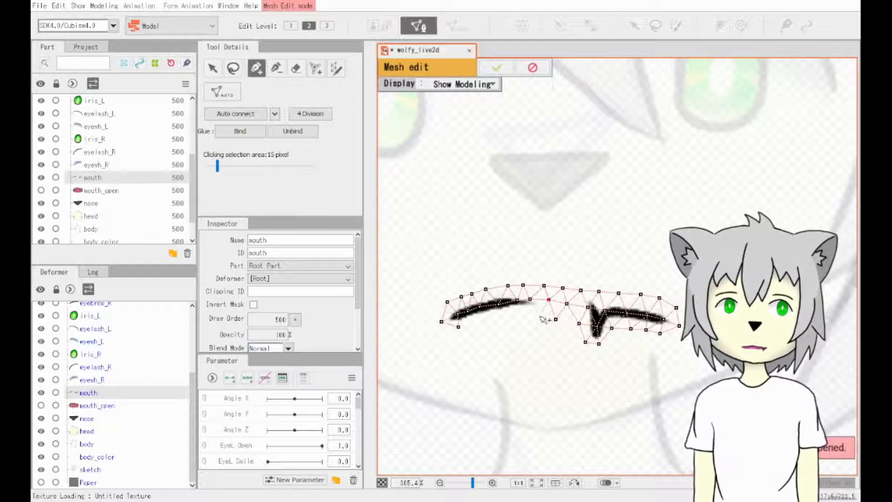
pyautogui.click(540, 316)
pyautogui.moveTo(579, 323); pyautogui.dragTo(600, 344)
pyautogui.click(596, 326)
pyautogui.moveTo(586, 338); pyautogui.dragTo(588, 341)
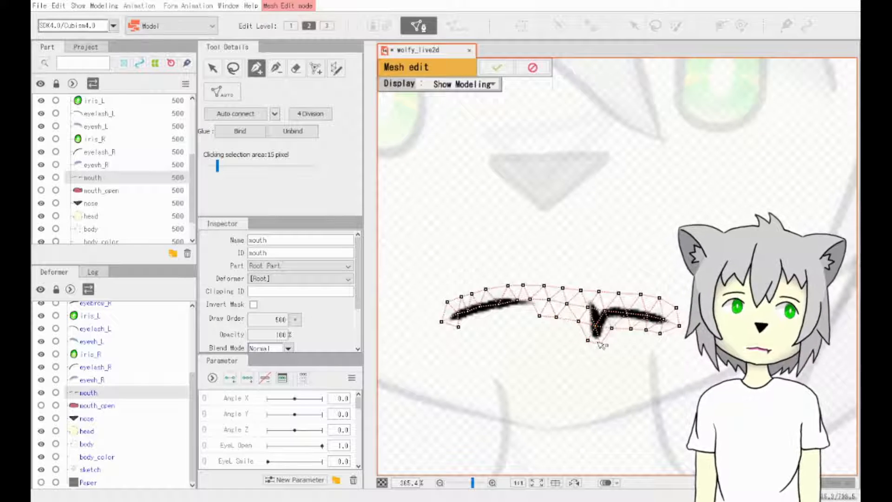
# Finish the lower row of vertices beneath the mouth's left stroke and apply the mouth mesh.
pyautogui.click(524, 317)
pyautogui.click(508, 322)
pyautogui.click(491, 321)
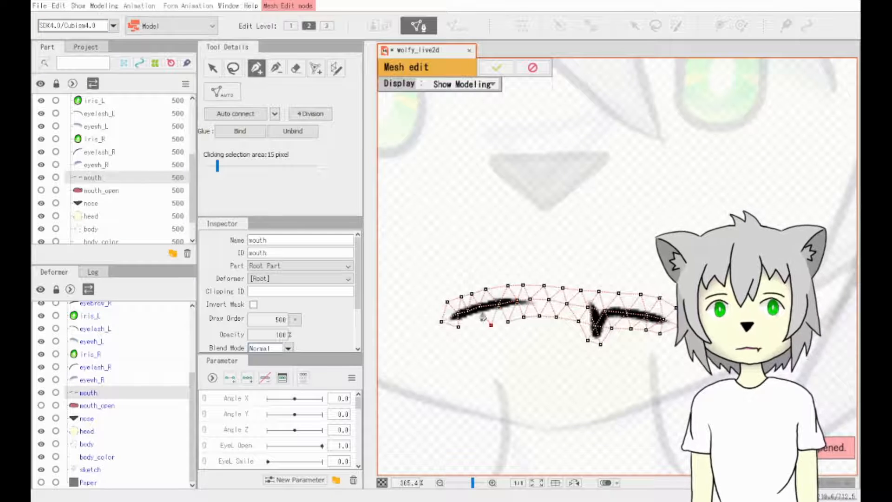
pyautogui.click(475, 325)
pyautogui.moveTo(507, 322); pyautogui.dragTo(489, 305)
pyautogui.click(497, 68)
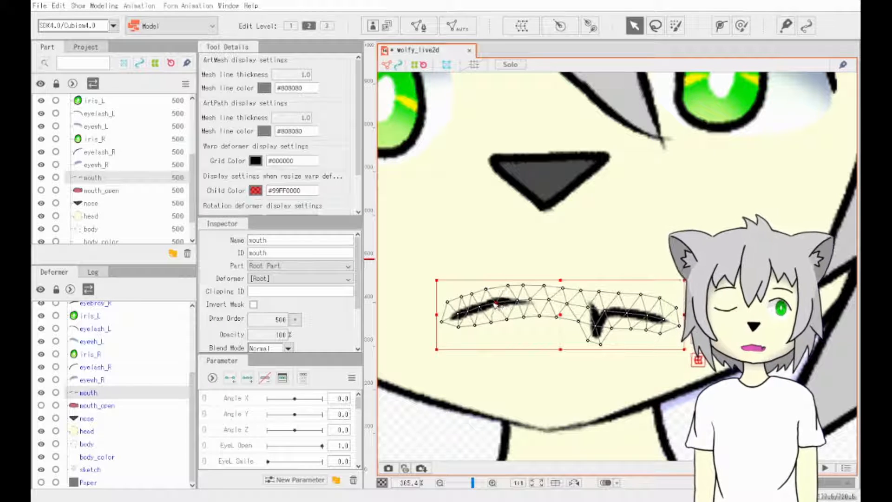
# Reopen the mouth's mesh, leave mesh editing and undo the manual mouth mesh edit.
pyautogui.click(420, 28)
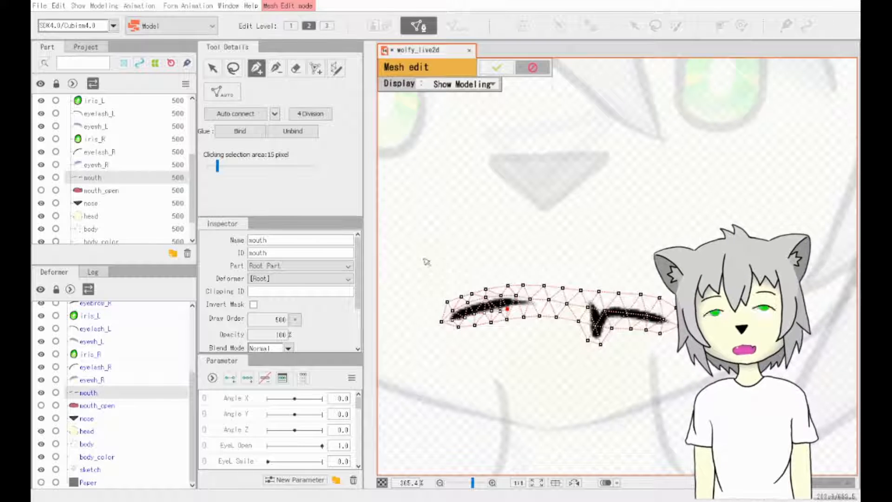
pyautogui.press('Return')
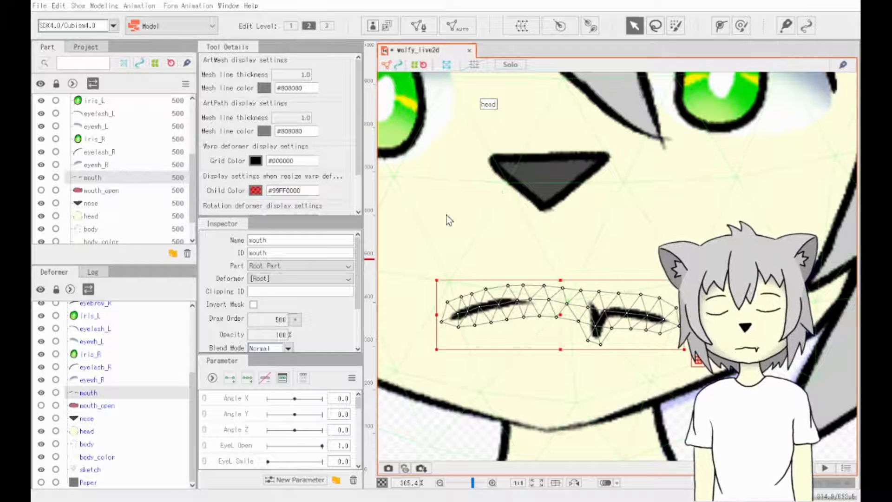
pyautogui.hotkey('ctrl', 'z')
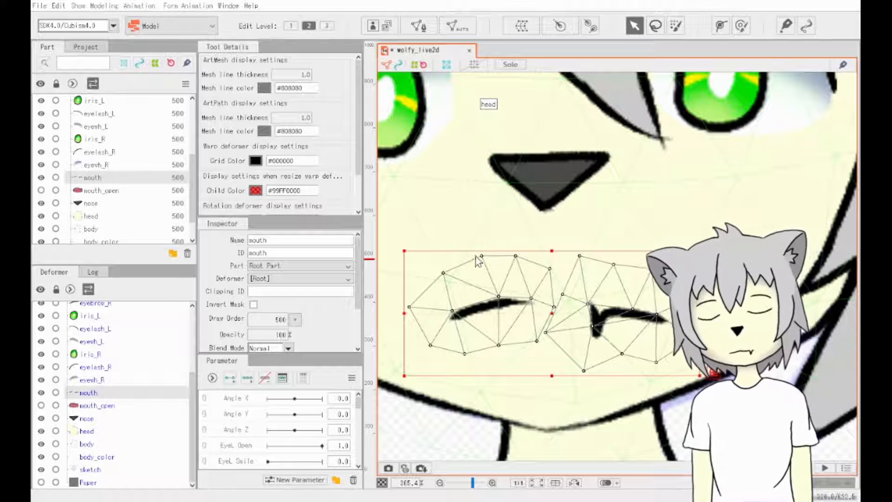
# Try a finer automatic mesh on the mouth, undo it and delete all the mouth's vertices in manual mesh editing.
pyautogui.click(448, 222)
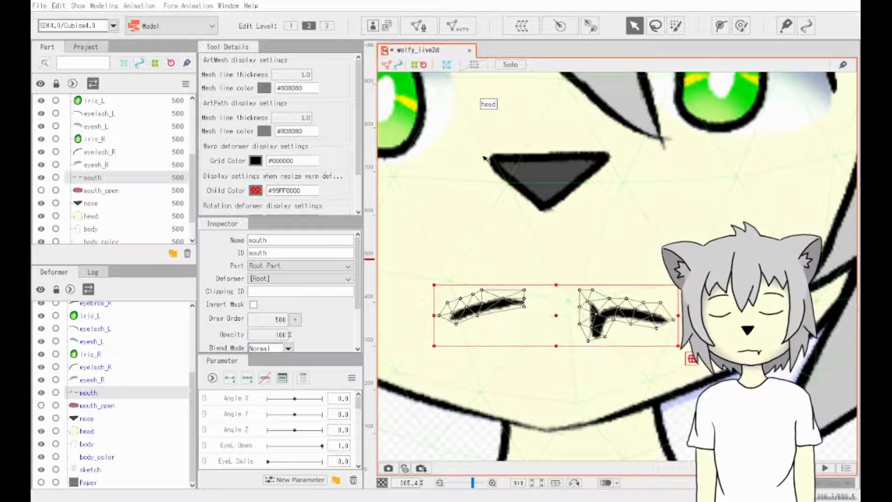
pyautogui.hotkey('ctrl', 'z')
pyautogui.click(420, 27)
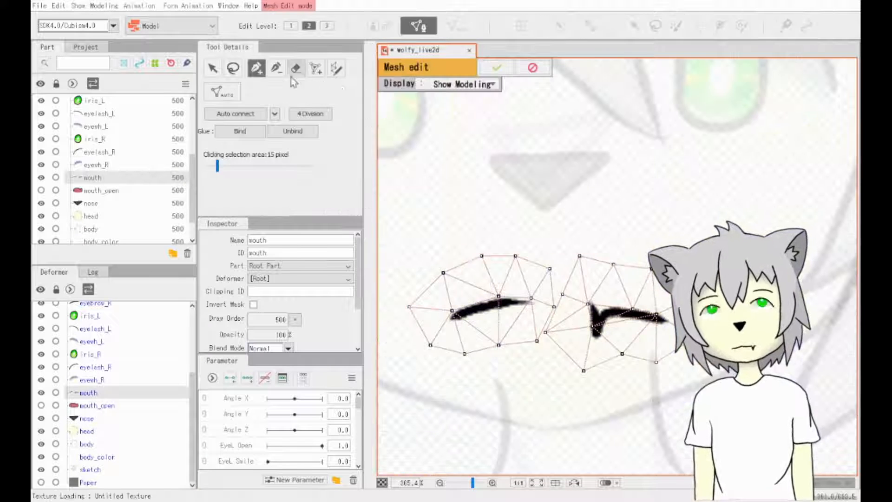
pyautogui.hotkey('ctrl', 'a')
pyautogui.press('Delete')
# Draw a band of mesh vertices closely around the mouth's left stroke and correct its left end.
pyautogui.moveTo(450, 315)
pyautogui.mouseDown()
pyautogui.moveTo(536, 300)
pyautogui.moveTo(545, 314)
pyautogui.moveTo(553, 306)
pyautogui.moveTo(542, 296)
pyautogui.moveTo(487, 300)
pyautogui.moveTo(450, 286)
pyautogui.moveTo(433, 300)
pyautogui.moveTo(435, 331)
pyautogui.mouseUp()
pyautogui.click(441, 328)
pyautogui.click(542, 313)
pyautogui.click(440, 329)
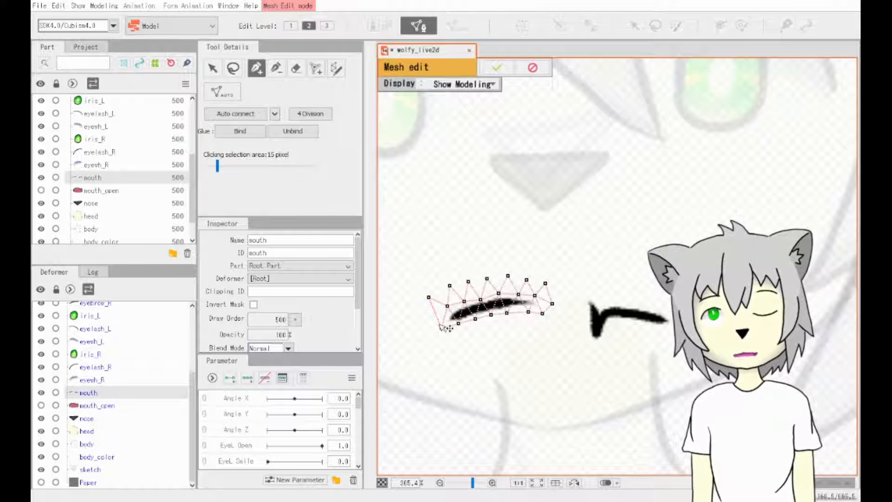
pyautogui.moveTo(428, 299); pyautogui.dragTo(432, 297)
pyautogui.hotkey('ctrl', 'z')
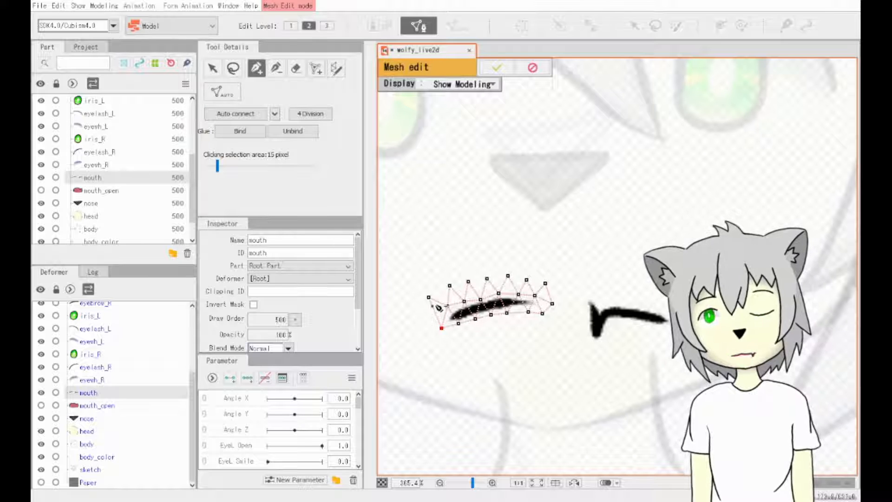
# Add an outer vertex at the left stroke's left end and connect the upper row of vertices along to its right end.
pyautogui.click(425, 315)
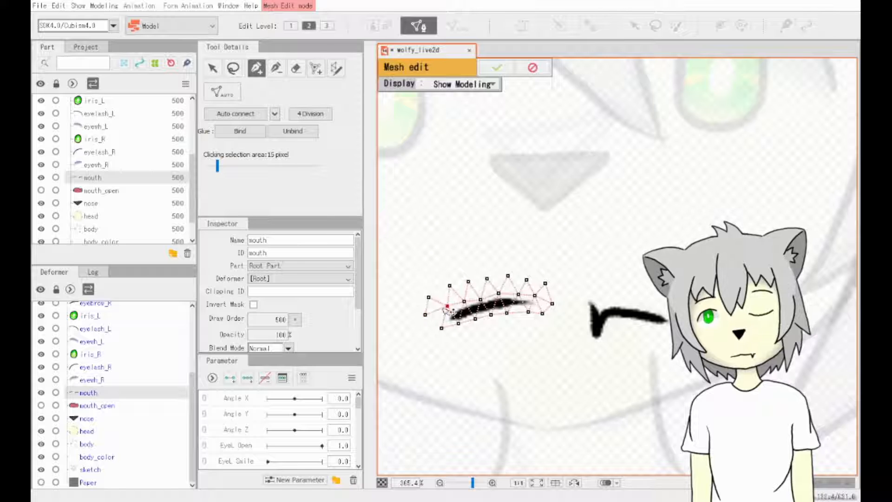
pyautogui.click(449, 286)
pyautogui.click(468, 282)
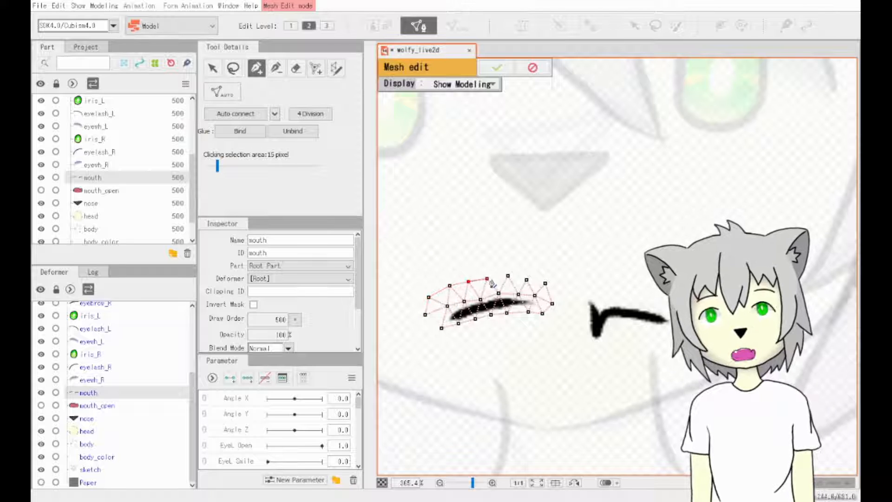
pyautogui.click(487, 278)
pyautogui.click(507, 276)
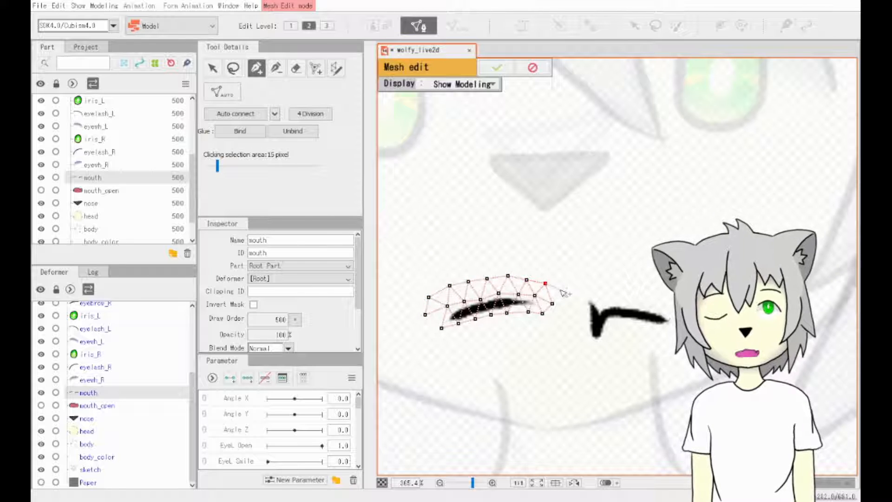
pyautogui.click(555, 320)
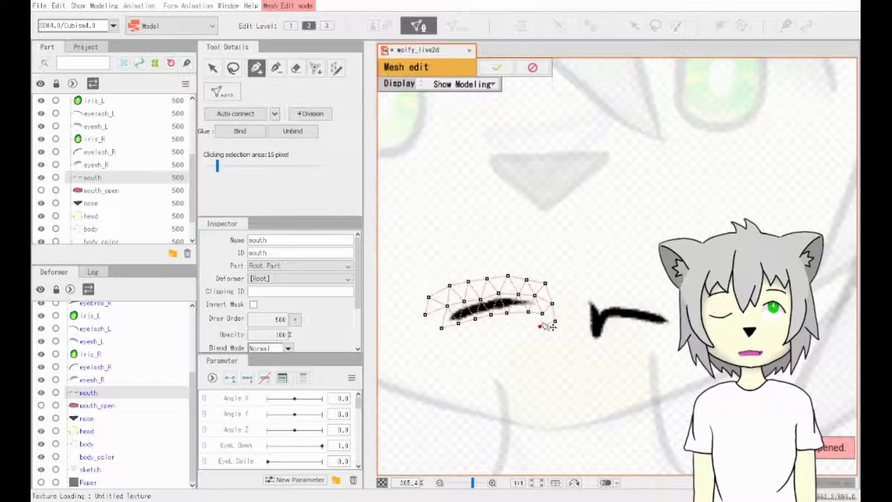
# Add outer vertices beneath the right half of the mouth's left stroke, connect them to the inner row and discard the manual mesh edit.
pyautogui.click(554, 321)
pyautogui.moveTo(540, 326); pyautogui.dragTo(540, 331)
pyautogui.click(543, 313)
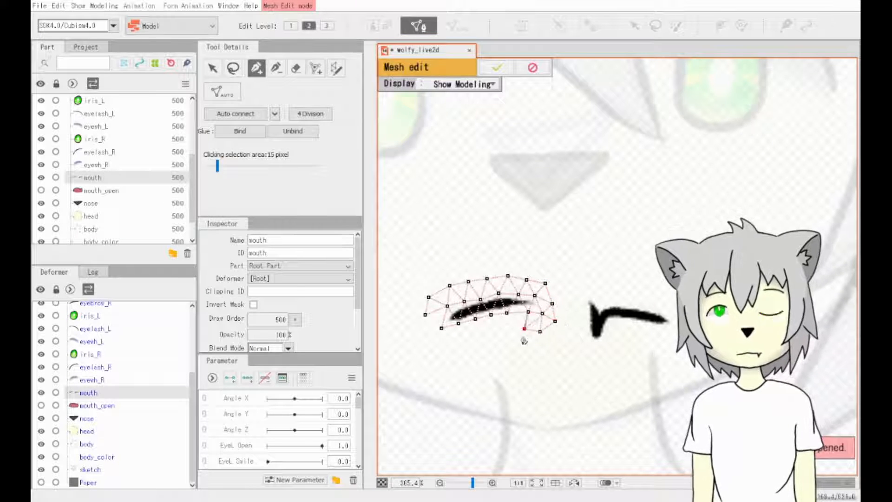
pyautogui.click(530, 329)
pyautogui.click(528, 312)
pyautogui.click(514, 325)
pyautogui.click(506, 313)
pyautogui.click(499, 330)
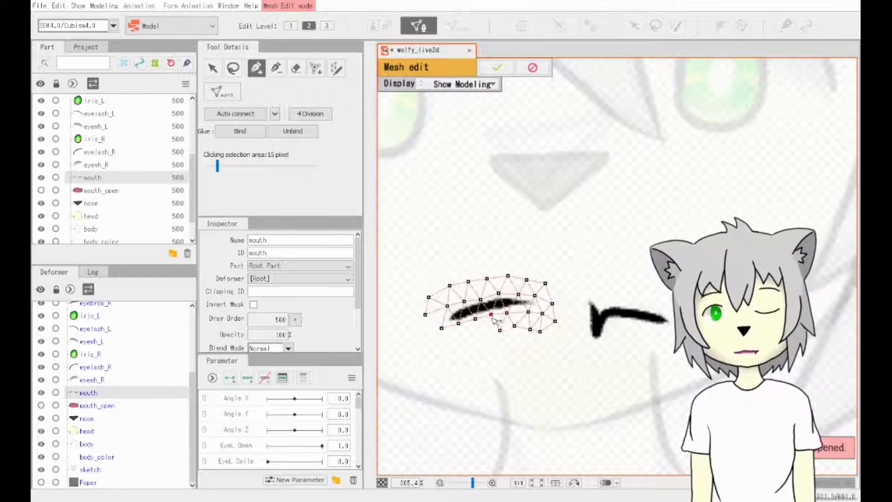
pyautogui.click(491, 314)
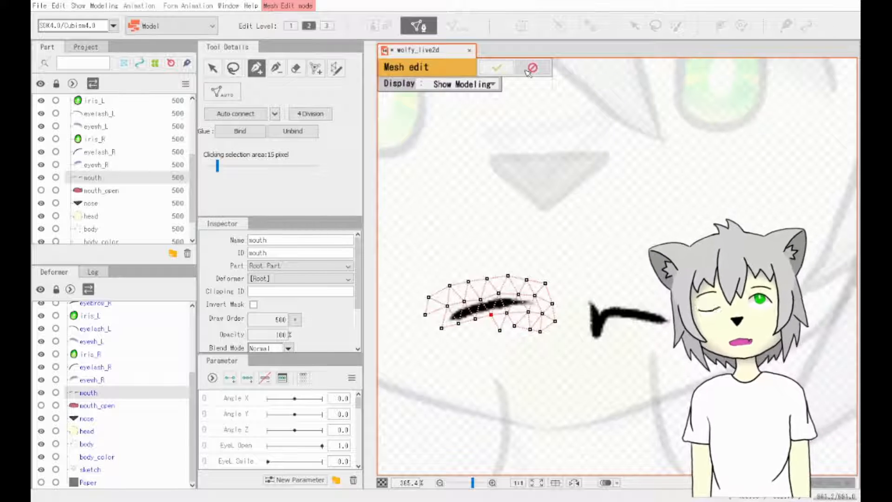
pyautogui.click(423, 262)
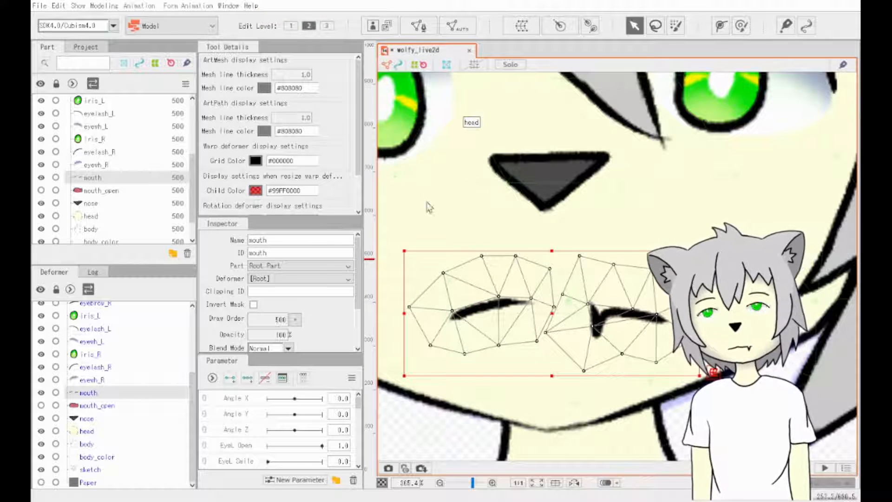
# Restore the fine automatic mesh on the mouth and compare it with the head's mesh.
pyautogui.hotkey('ctrl', 'z')
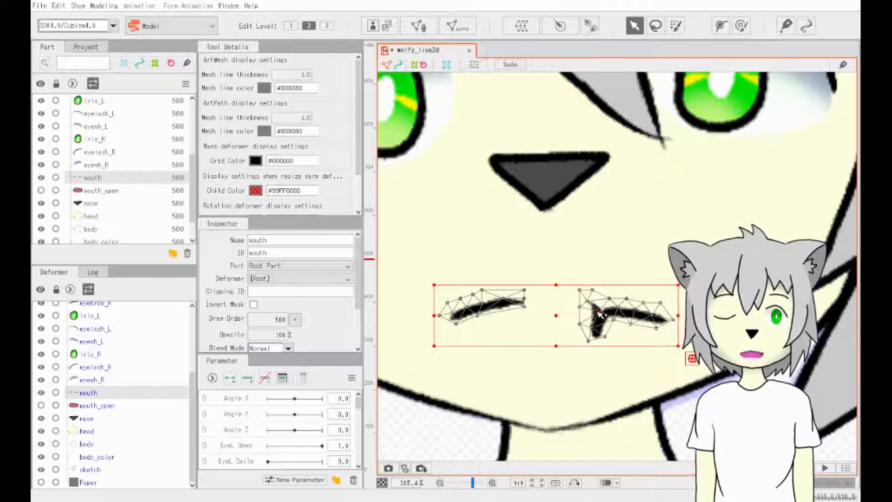
pyautogui.click(564, 373)
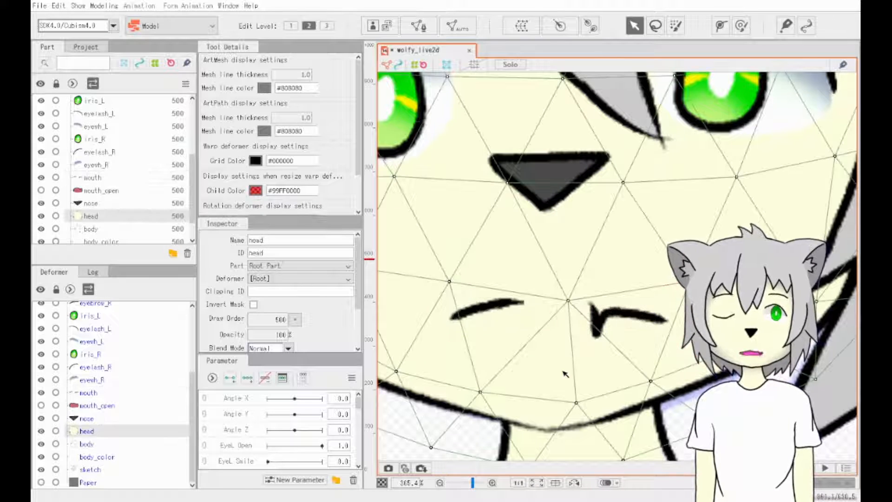
pyautogui.click(527, 305)
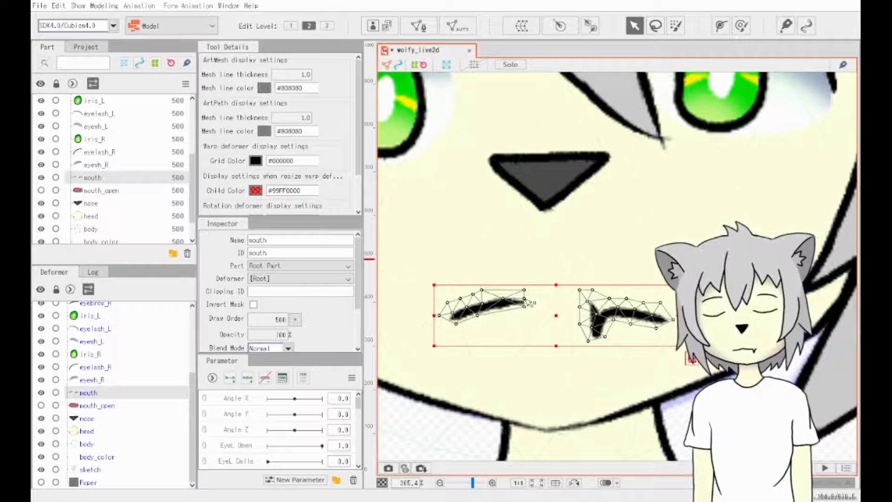
pyautogui.click(418, 26)
pyautogui.click(528, 301)
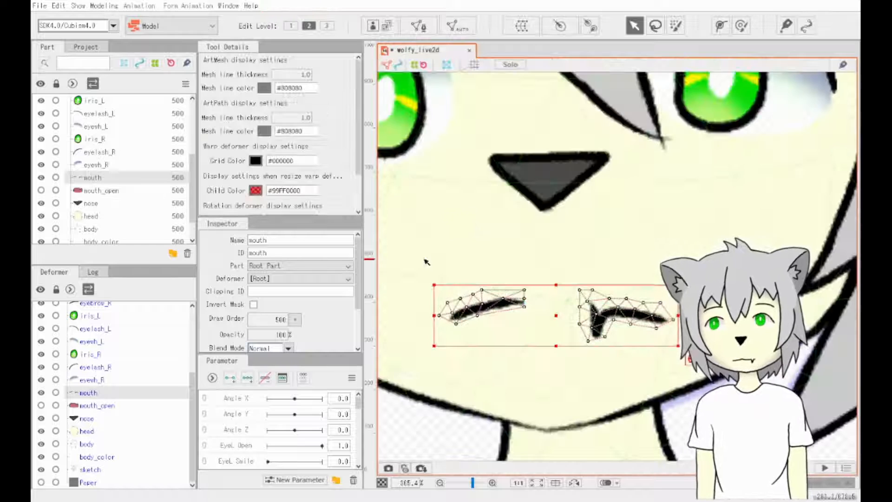
# Generate an automatic mesh for hair_Front and switch it to the finer, denser preset.
pyautogui.scroll(-4, 576, 348)
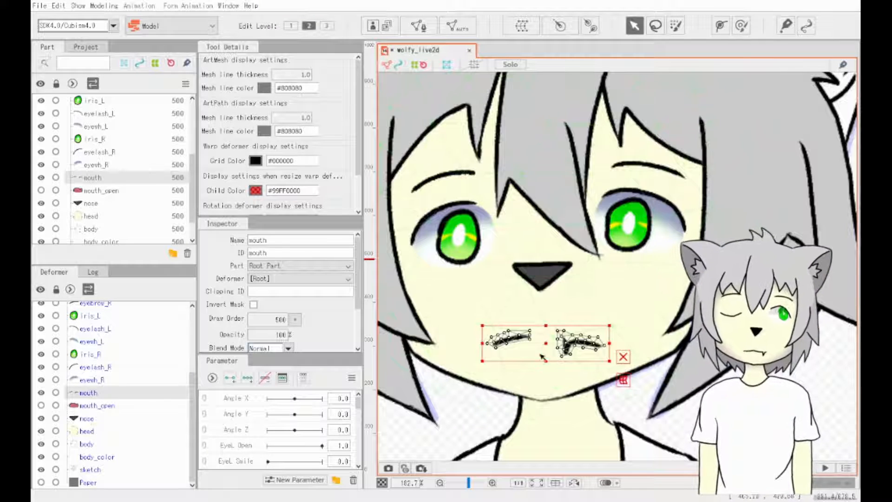
pyautogui.click(533, 193)
pyautogui.moveTo(533, 192); pyautogui.dragTo(559, 304)
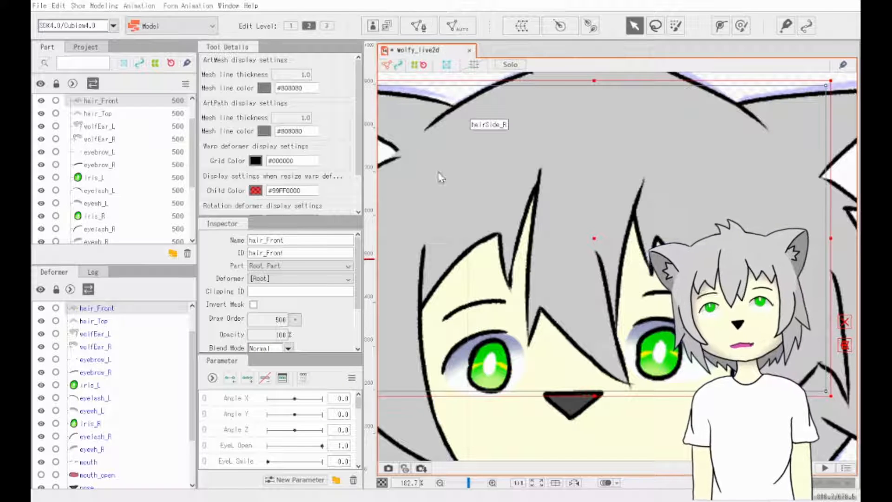
pyautogui.click(422, 213)
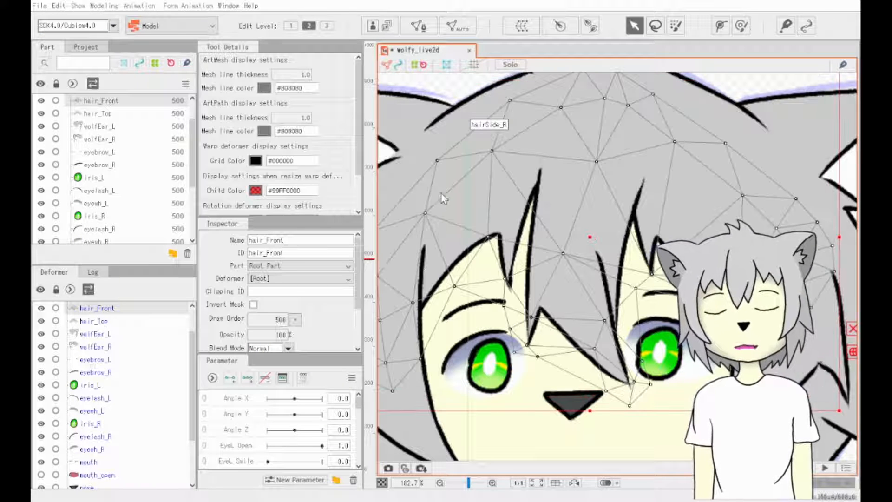
pyautogui.scroll(-3, 434, 222)
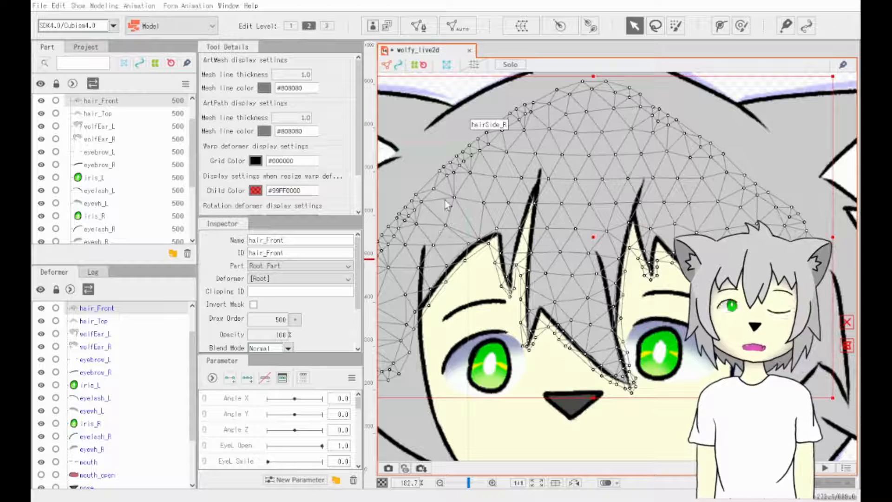
pyautogui.moveTo(616, 301); pyautogui.dragTo(627, 321)
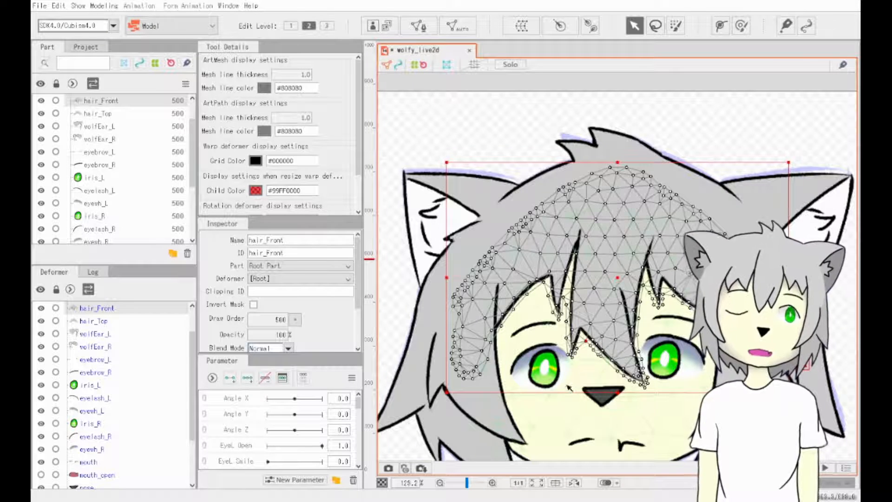
pyautogui.scroll(-3, 564, 339)
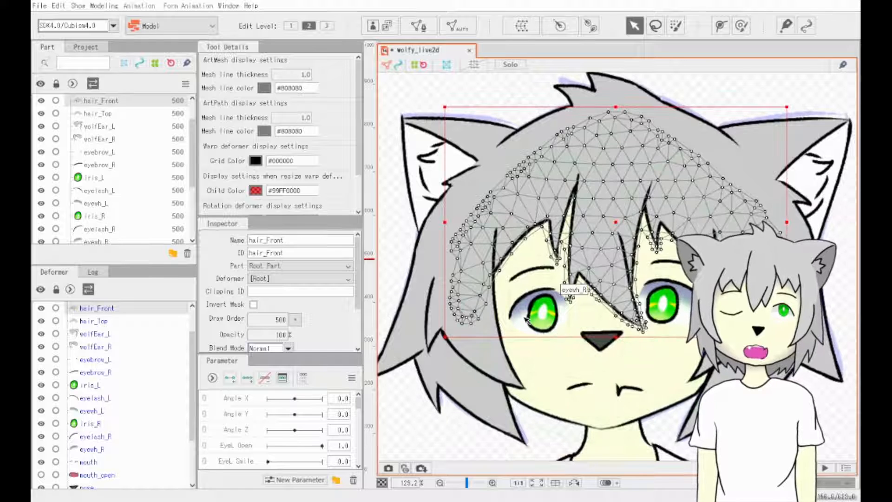
# Generate coarse automatic meshes for the two eye whites, eyewh_R and eyewh_L.
pyautogui.click(518, 323)
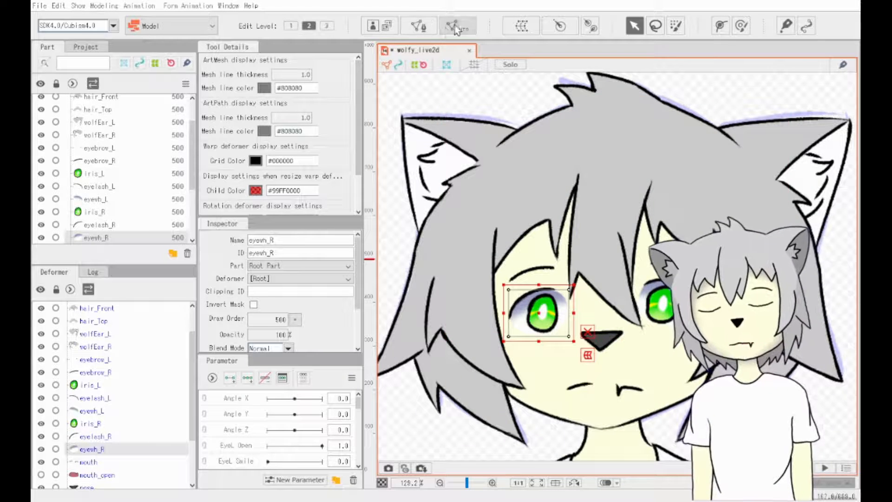
pyautogui.click(454, 209)
pyautogui.moveTo(435, 215); pyautogui.dragTo(487, 205)
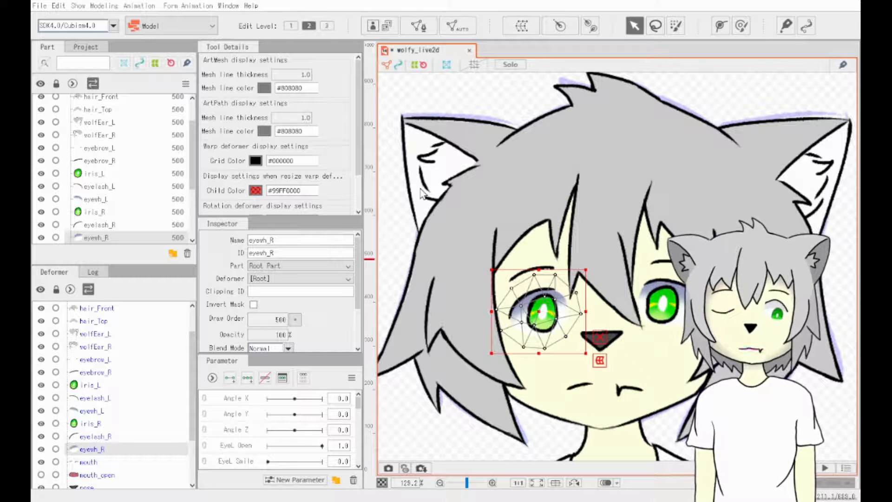
pyautogui.click(662, 305)
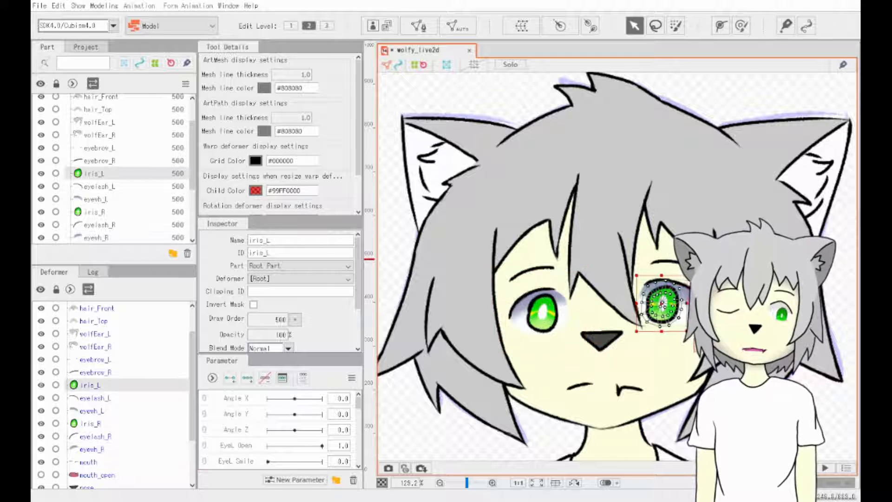
pyautogui.click(662, 304)
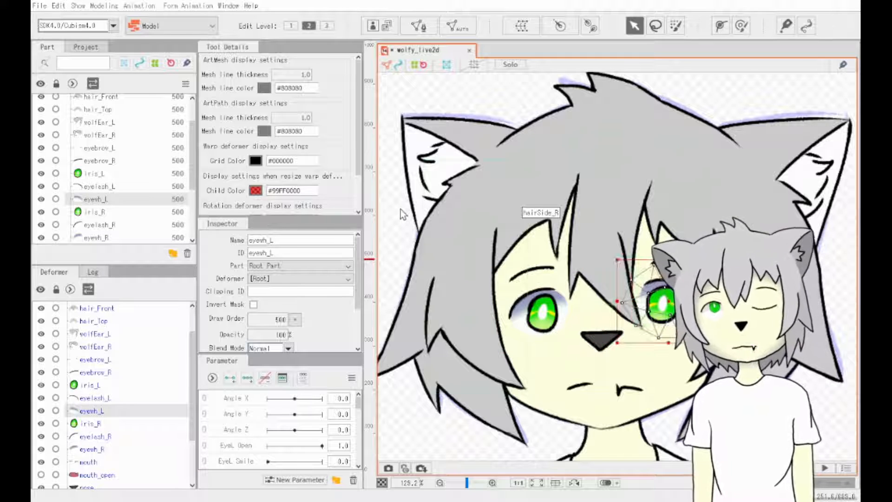
# Examine the meshes of the eye, head, nose, mouth and hair parts by selecting them on the canvas.
pyautogui.click(662, 305)
pyautogui.click(628, 350)
pyautogui.click(543, 313)
pyautogui.click(602, 339)
pyautogui.click(619, 388)
pyautogui.click(596, 261)
pyautogui.click(469, 288)
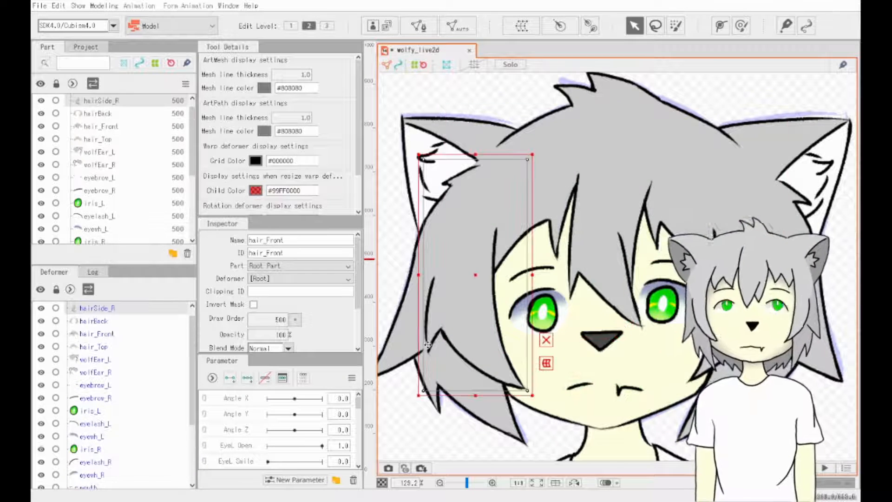
# Generate automatic meshes for the back and side hair parts hairBack, hairSide_L and hairSide_R.
pyautogui.click(465, 391)
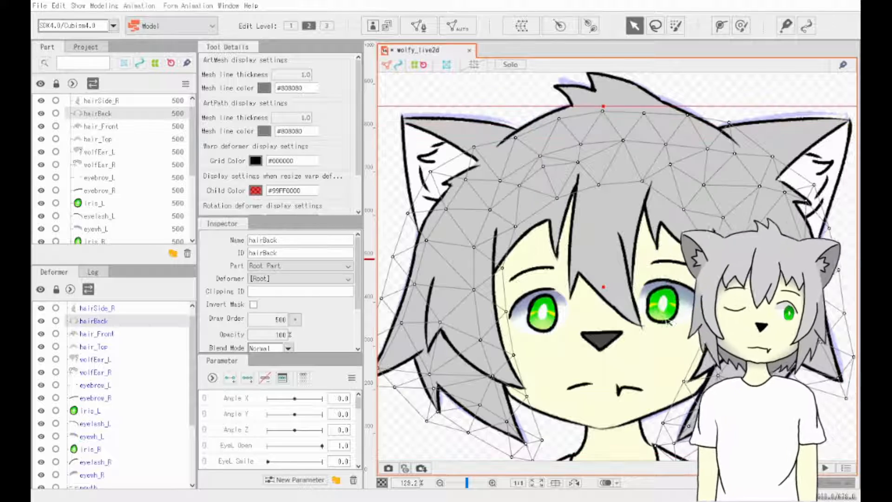
pyautogui.click(720, 320)
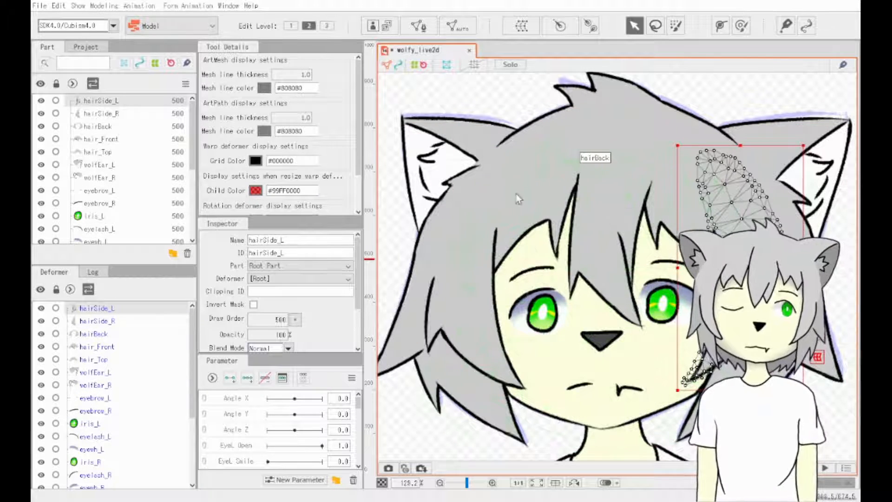
pyautogui.click(457, 25)
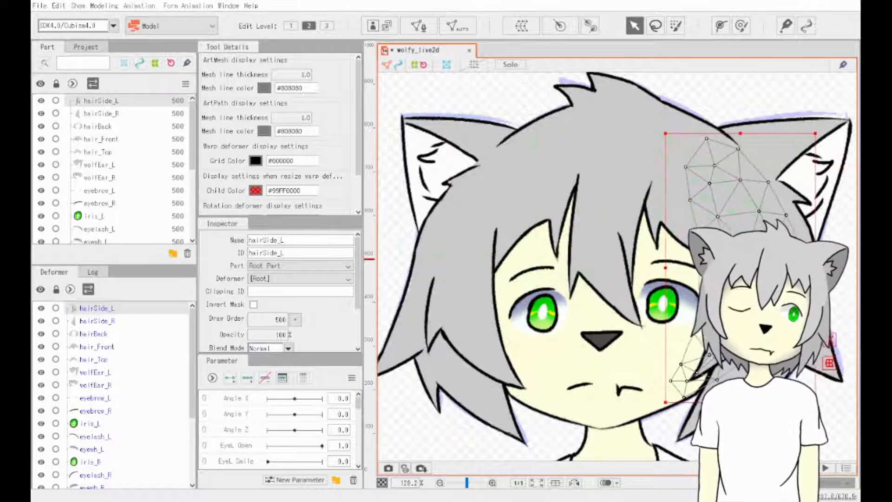
pyautogui.click(481, 236)
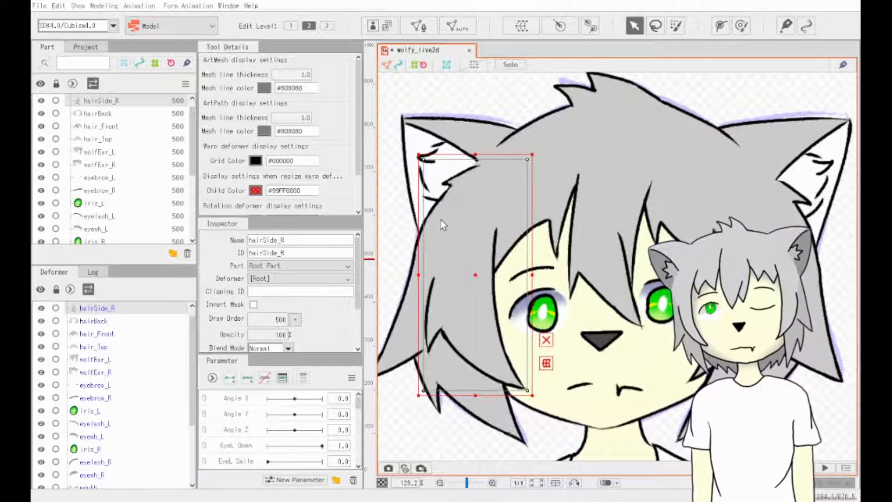
pyautogui.click(619, 360)
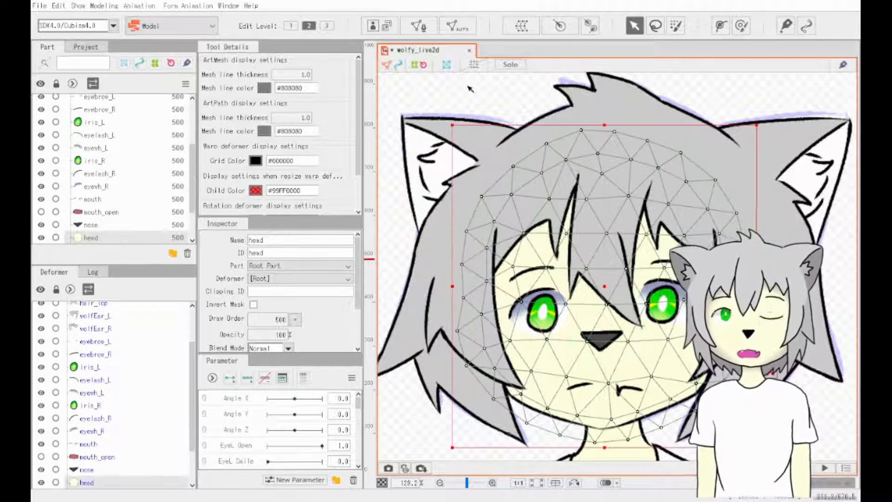
# Generate automatic meshes for the two ear parts, wolfEar_R and wolfEar_L.
pyautogui.click(421, 134)
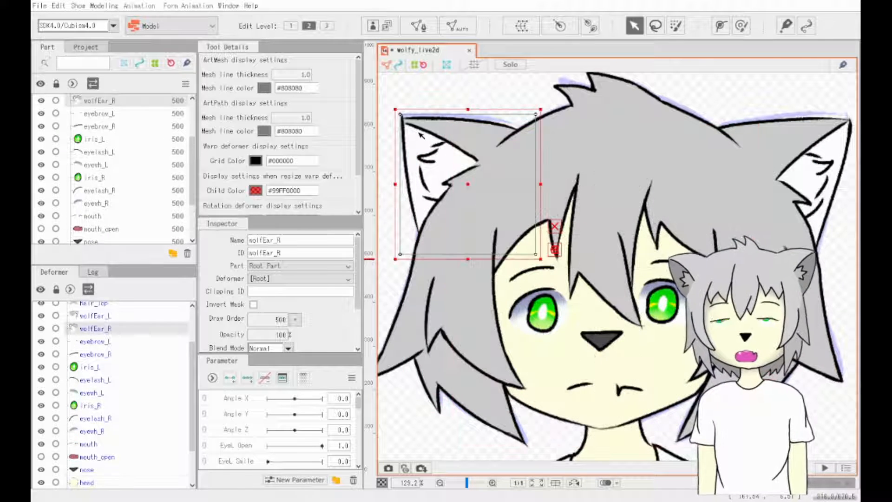
pyautogui.click(430, 222)
pyautogui.click(787, 153)
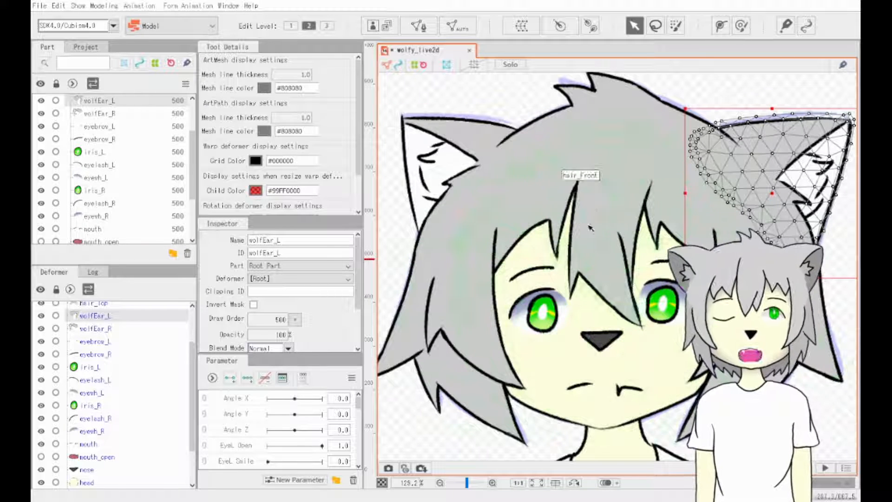
# Generate automatic meshes for the hair_Top and body_color parts.
pyautogui.click(590, 94)
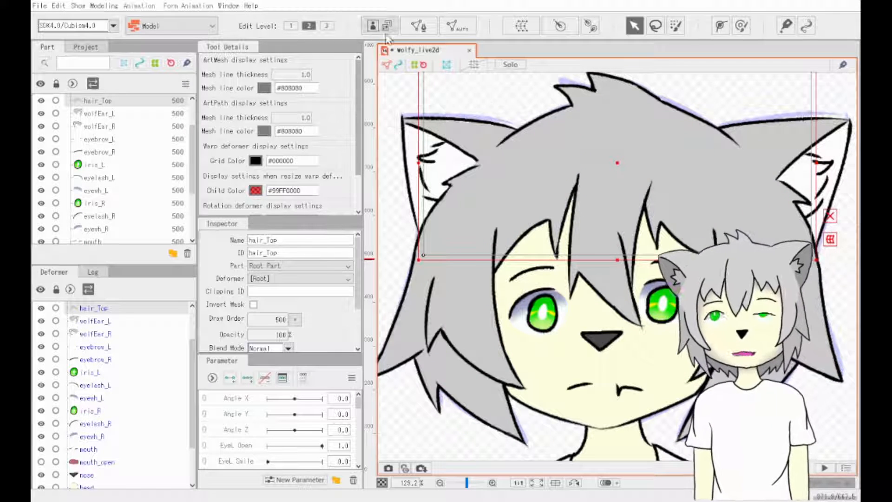
pyautogui.click(428, 229)
pyautogui.click(821, 106)
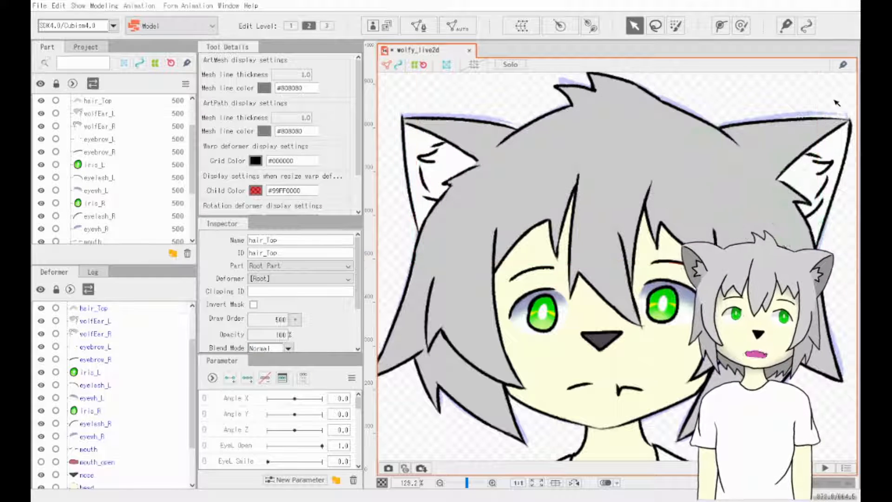
pyautogui.click(600, 429)
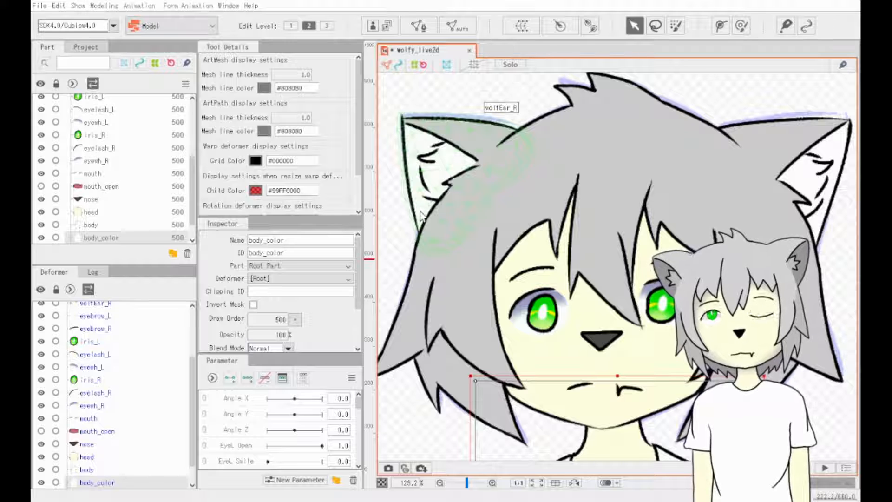
pyautogui.click(815, 407)
pyautogui.moveTo(816, 408); pyautogui.dragTo(837, 270)
pyautogui.scroll(-5, 753, 325)
pyautogui.scroll(5, 692, 266)
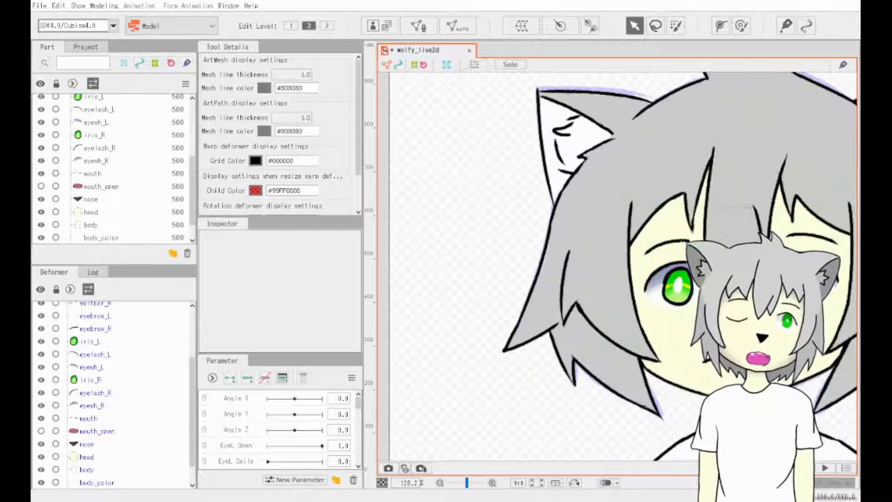
# Try pulling the outer end vertex of the eyebrow_R mesh in several directions, undoing each move.
pyautogui.click(669, 241)
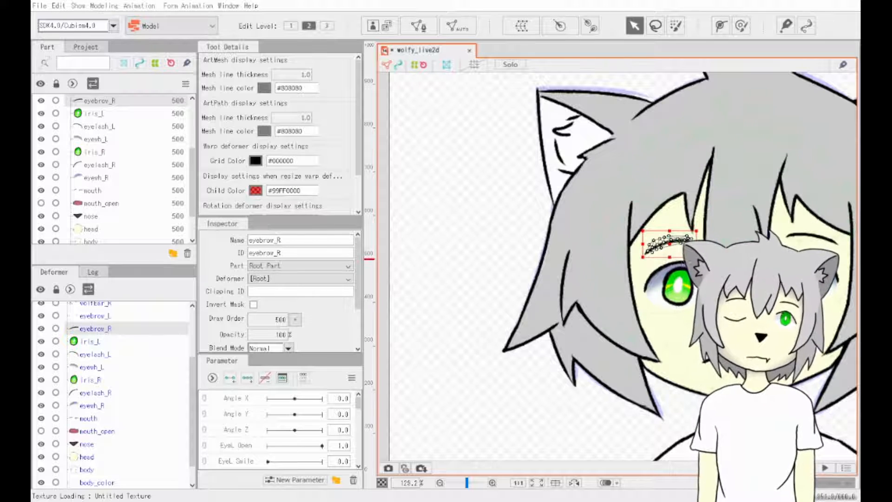
pyautogui.scroll(4, 672, 260)
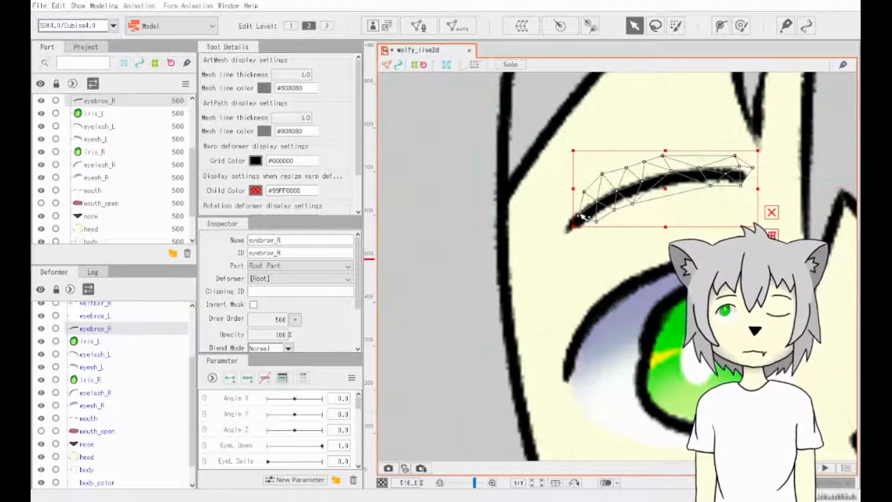
pyautogui.moveTo(578, 215); pyautogui.dragTo(573, 238)
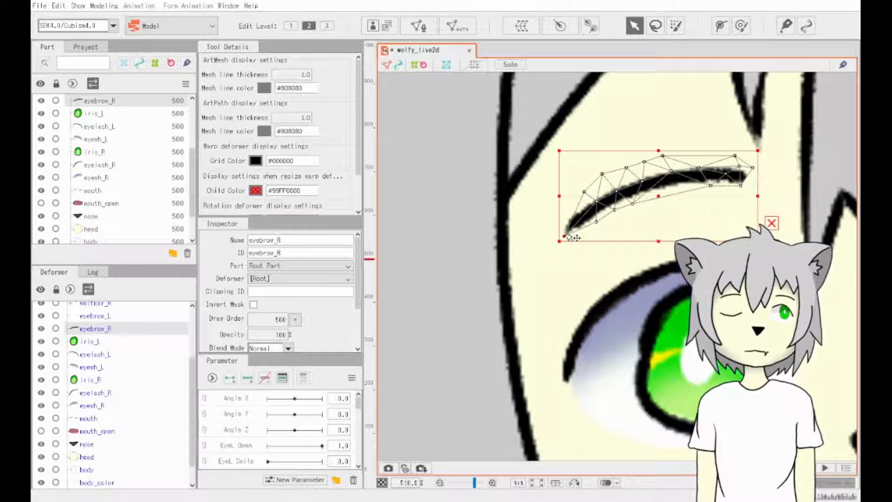
pyautogui.hotkey('ctrl', 'z')
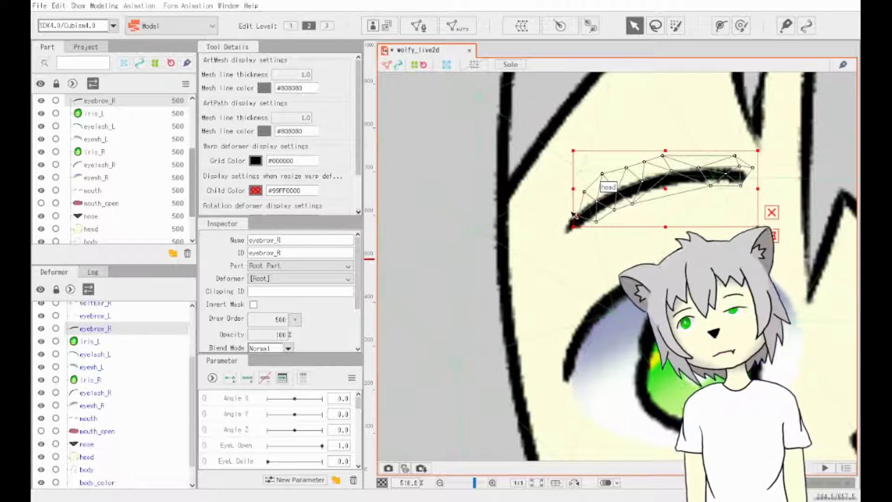
pyautogui.moveTo(582, 217); pyautogui.dragTo(609, 266)
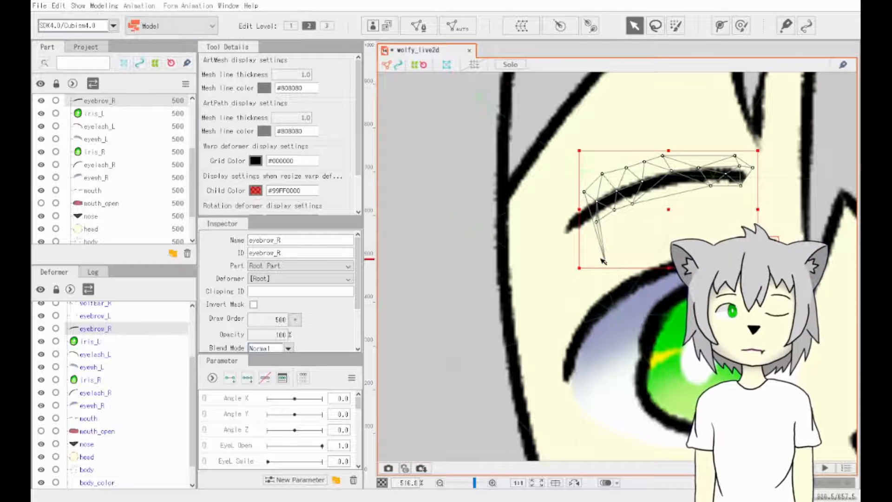
pyautogui.hotkey('ctrl', 'z')
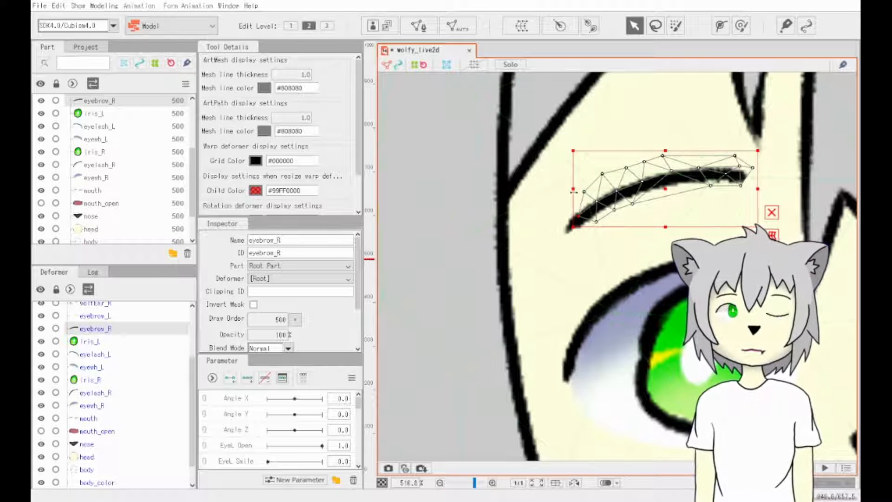
pyautogui.moveTo(578, 217)
pyautogui.mouseDown()
pyautogui.moveTo(518, 222)
pyautogui.moveTo(643, 223)
pyautogui.moveTo(706, 179)
pyautogui.moveTo(617, 210)
pyautogui.moveTo(576, 203)
pyautogui.moveTo(594, 198)
pyautogui.moveTo(572, 204)
pyautogui.mouseUp()
pyautogui.hotkey('ctrl', 'z')
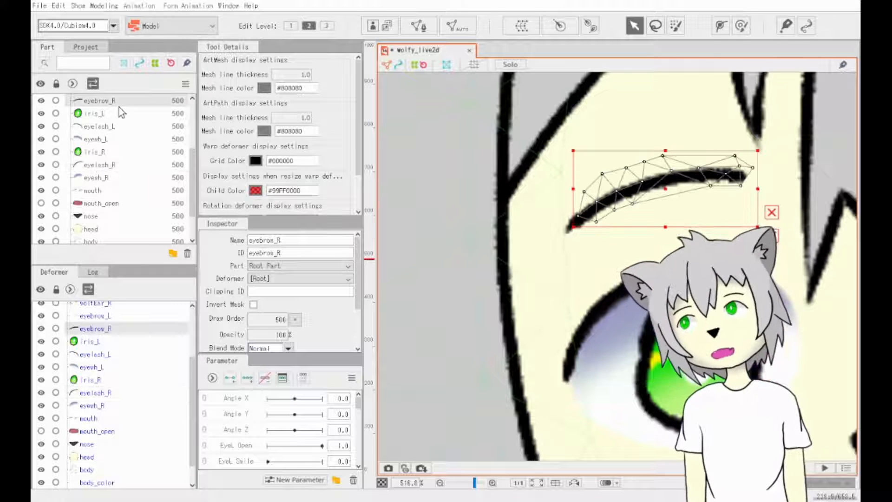
# Hide and show the eyelash_R part, and reselect the eyebrow_R part.
pyautogui.click(102, 165)
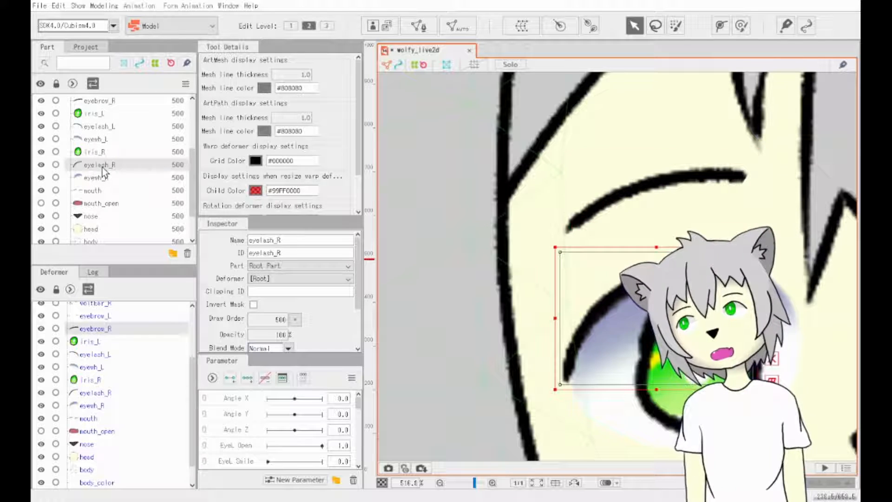
pyautogui.click(41, 164)
pyautogui.click(41, 164)
pyautogui.scroll(4, 132, 161)
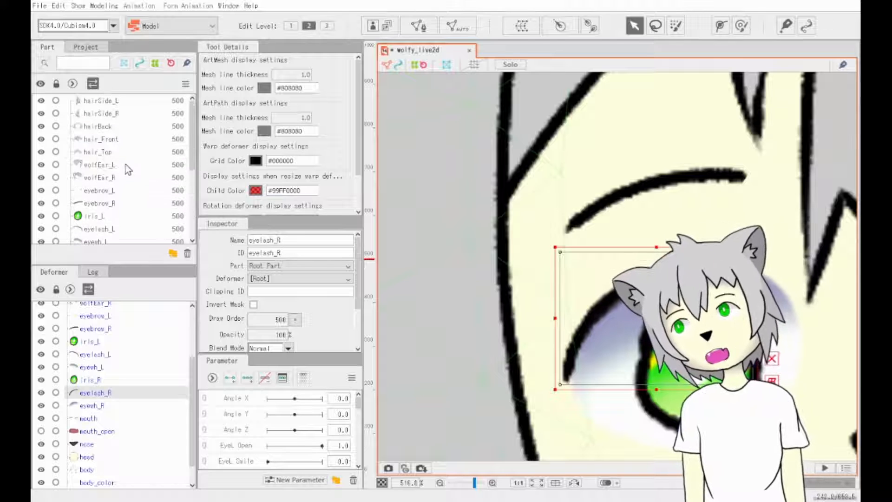
pyautogui.click(113, 182)
pyautogui.click(118, 158)
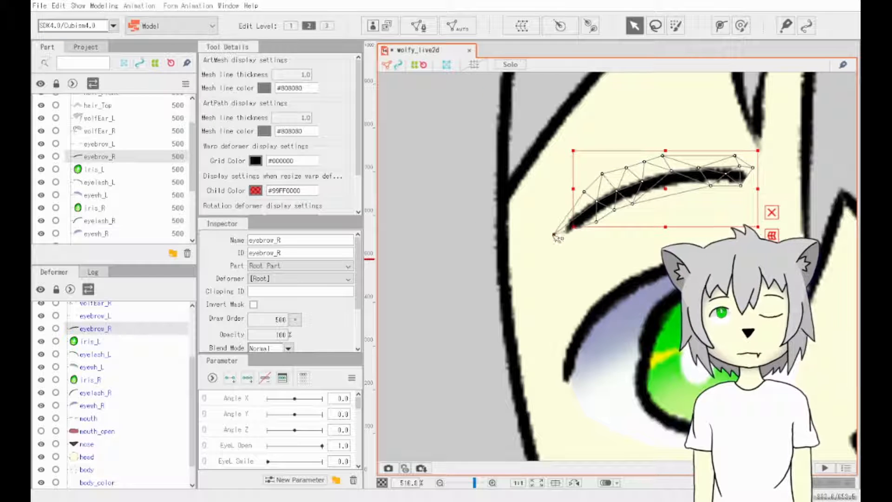
# Toggle the visibility of the head and mouth parts off and back on.
pyautogui.scroll(-3, 46, 198)
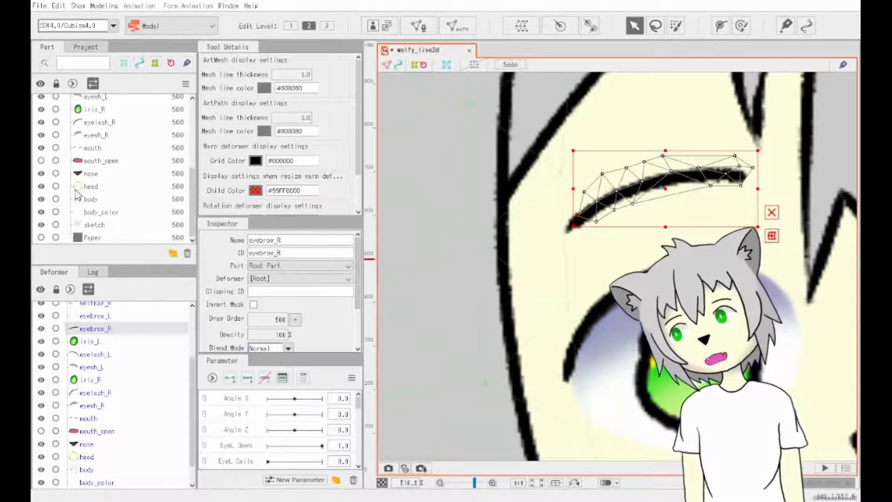
pyautogui.click(40, 186)
pyautogui.click(41, 187)
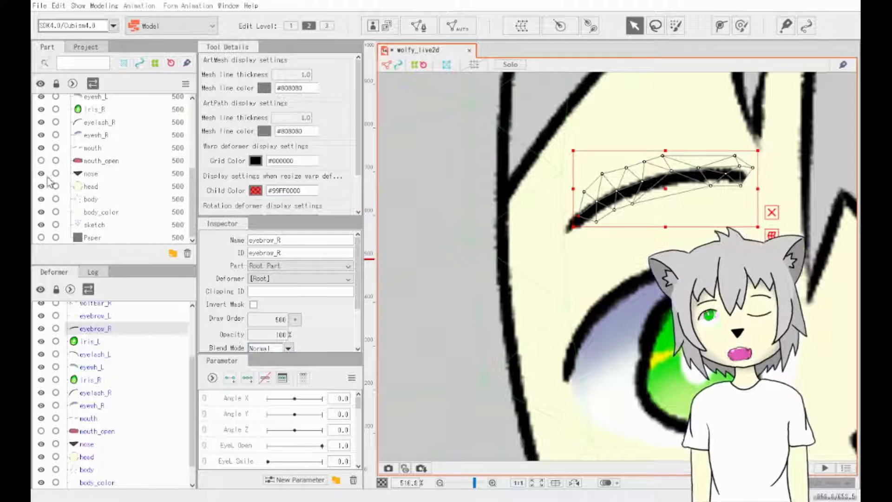
pyautogui.click(41, 174)
pyautogui.click(41, 147)
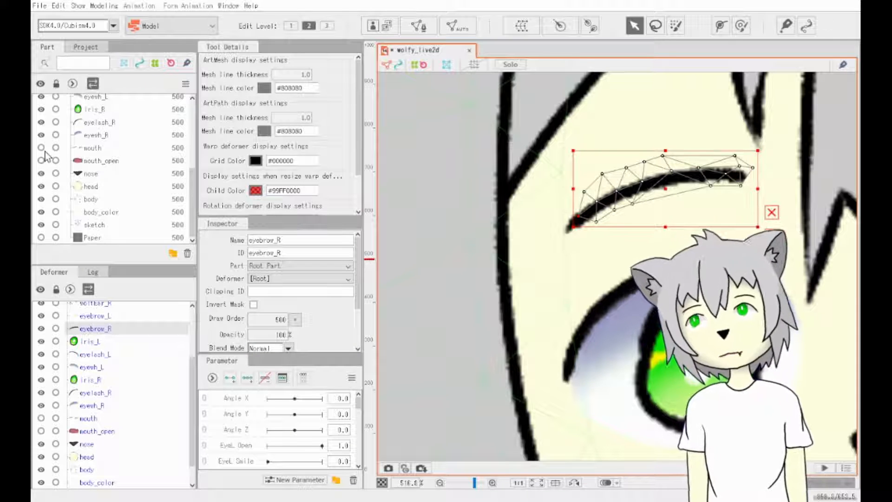
pyautogui.click(42, 148)
pyautogui.scroll(1, 44, 152)
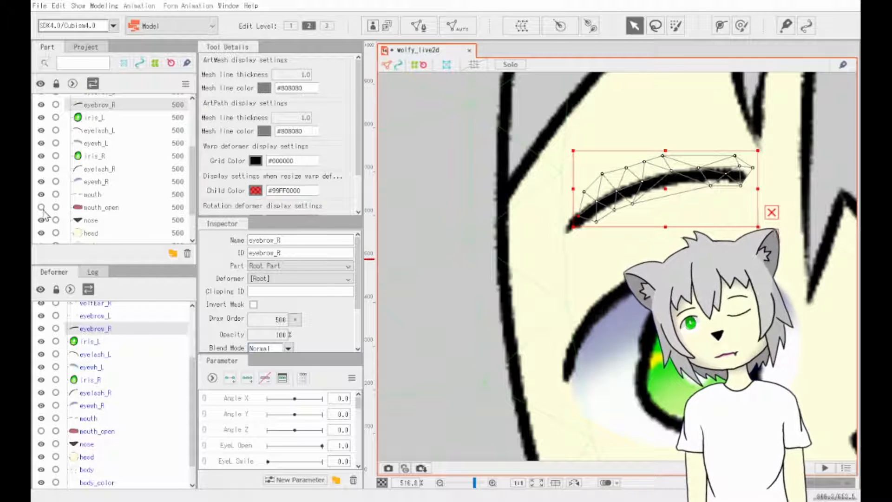
# Select the eyebrow_L part and repeatedly hide and show it to check which eyebrow strokes it contains.
pyautogui.moveTo(614, 225); pyautogui.dragTo(458, 239)
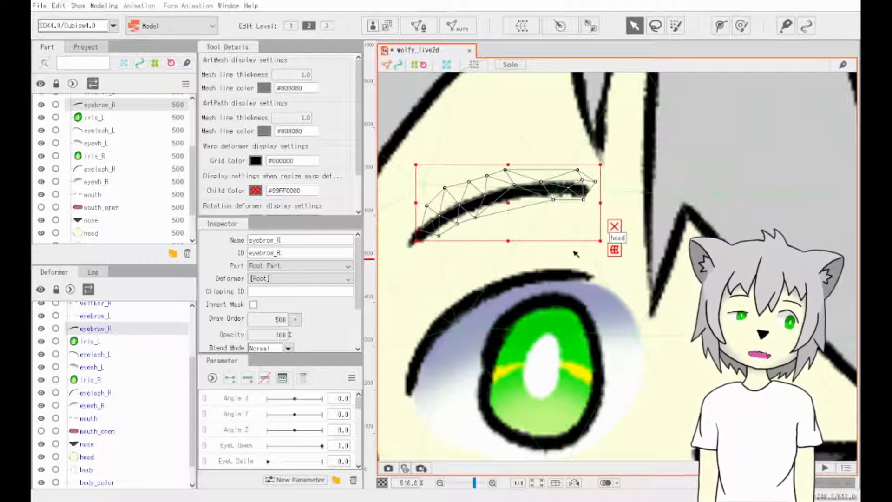
pyautogui.scroll(-3, 576, 254)
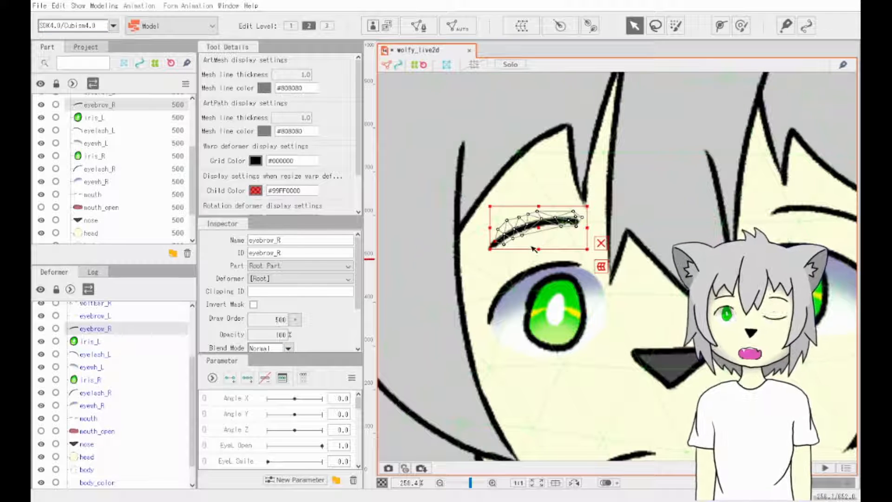
pyautogui.click(513, 256)
pyautogui.click(507, 243)
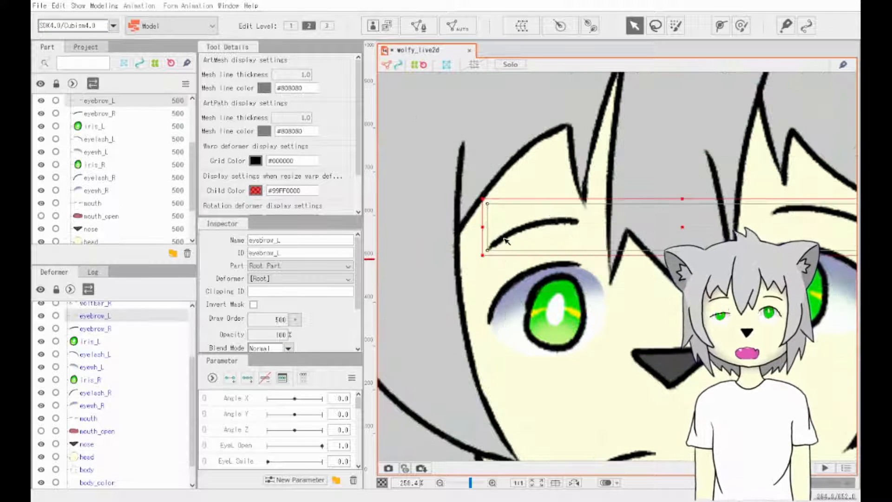
pyautogui.moveTo(537, 251); pyautogui.dragTo(465, 262)
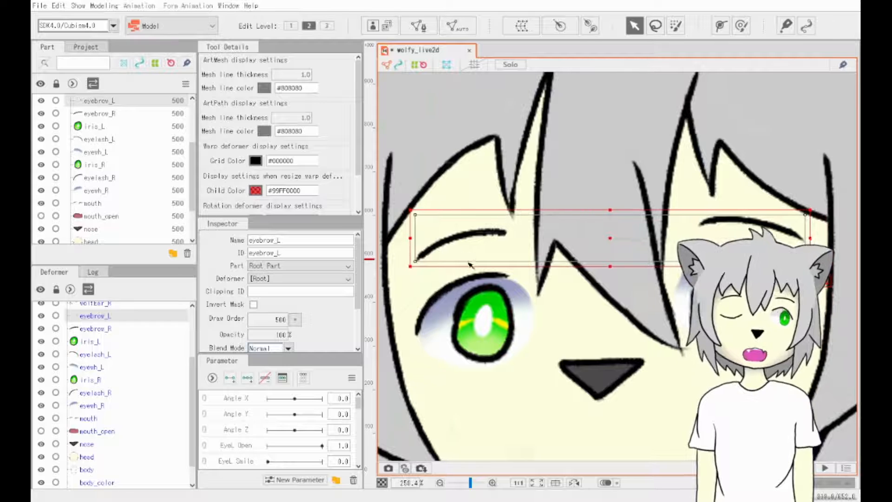
pyautogui.click(43, 100)
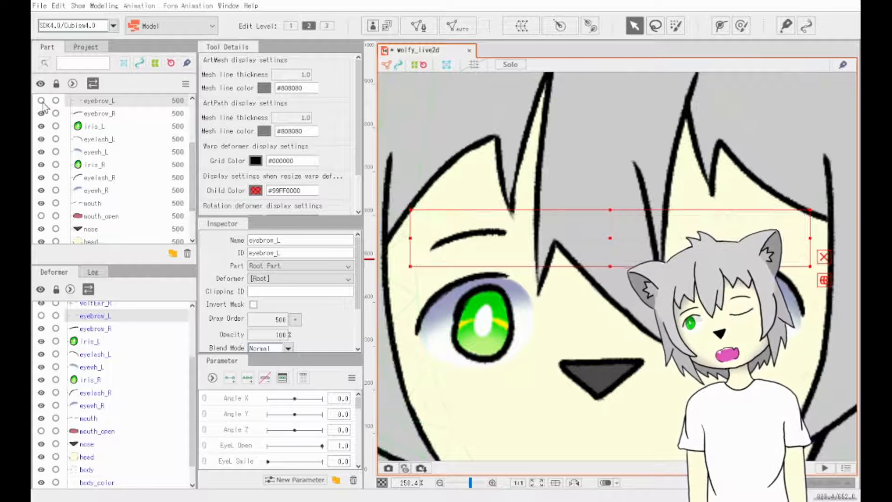
pyautogui.click(43, 101)
pyautogui.click(44, 101)
pyautogui.click(42, 101)
pyautogui.click(43, 101)
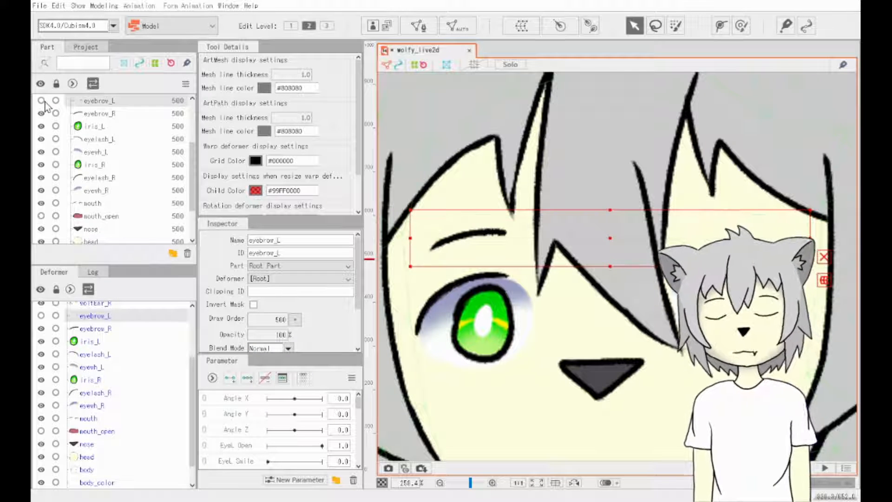
pyautogui.click(42, 101)
pyautogui.click(42, 101)
pyautogui.click(43, 100)
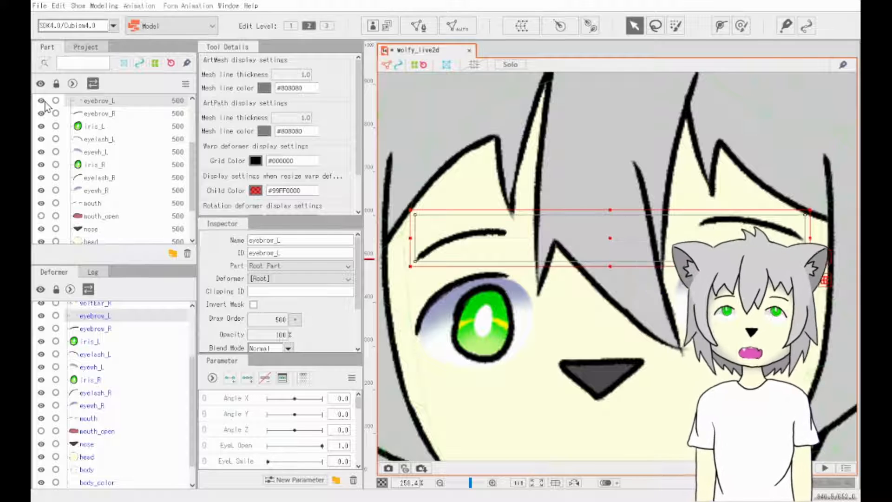
pyautogui.click(42, 101)
pyautogui.click(43, 101)
pyautogui.click(42, 101)
pyautogui.click(42, 101)
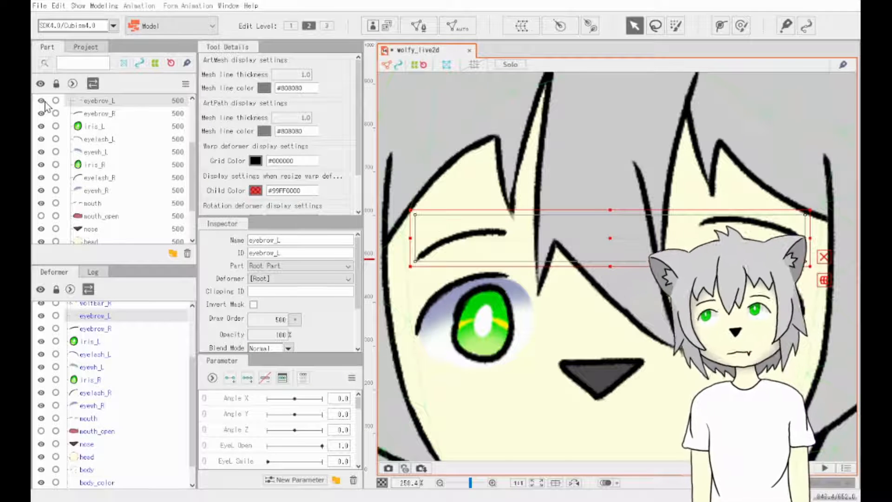
# Select the eyebrow_R part and save the model.
pyautogui.click(469, 234)
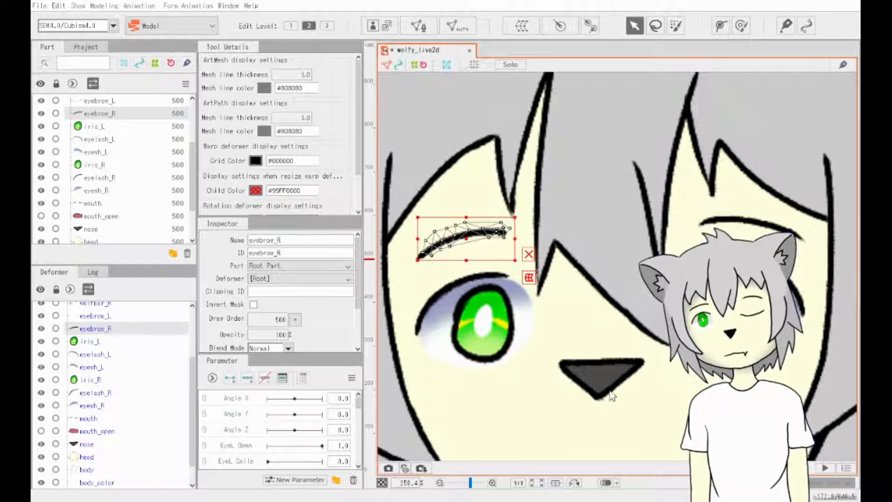
pyautogui.hotkey('ctrl', 's')
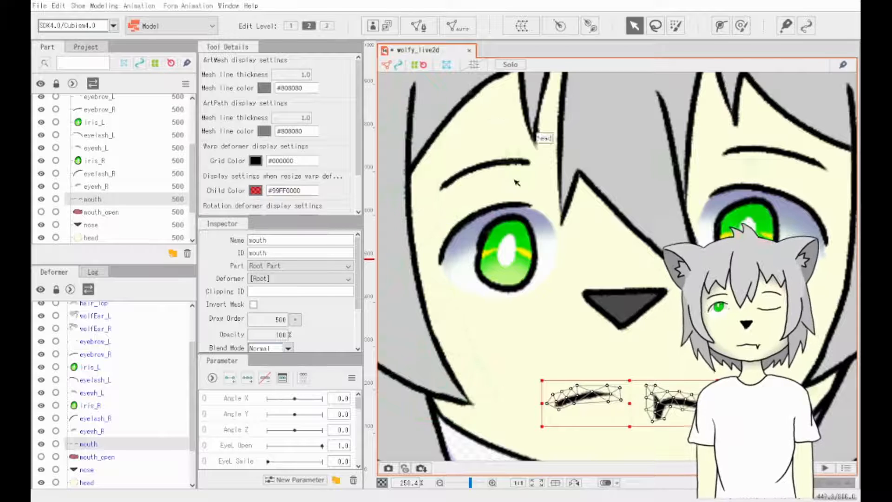
# Open the triangular mesh of eyebrow_R for manual mesh editing and cancel the edit.
pyautogui.click(478, 188)
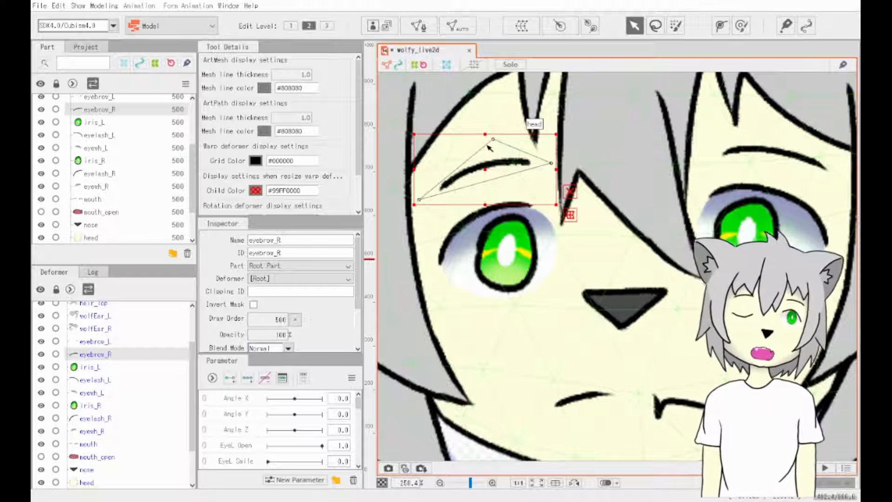
pyautogui.click(418, 26)
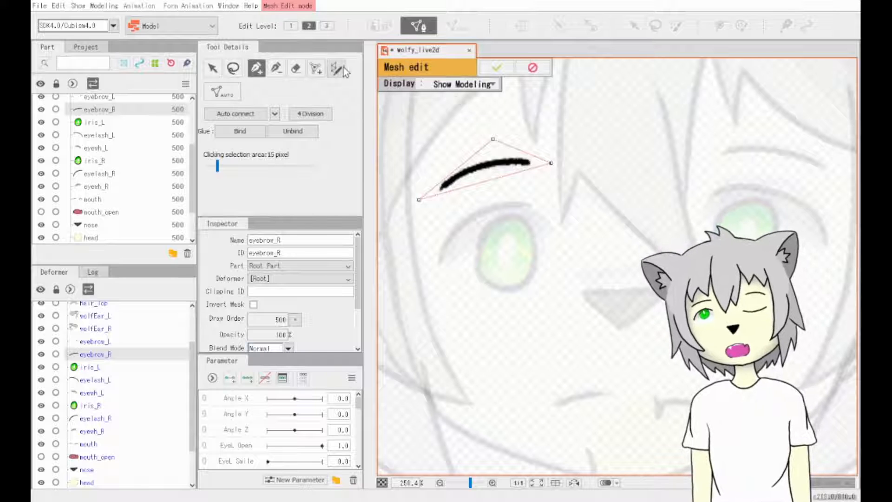
pyautogui.click(531, 68)
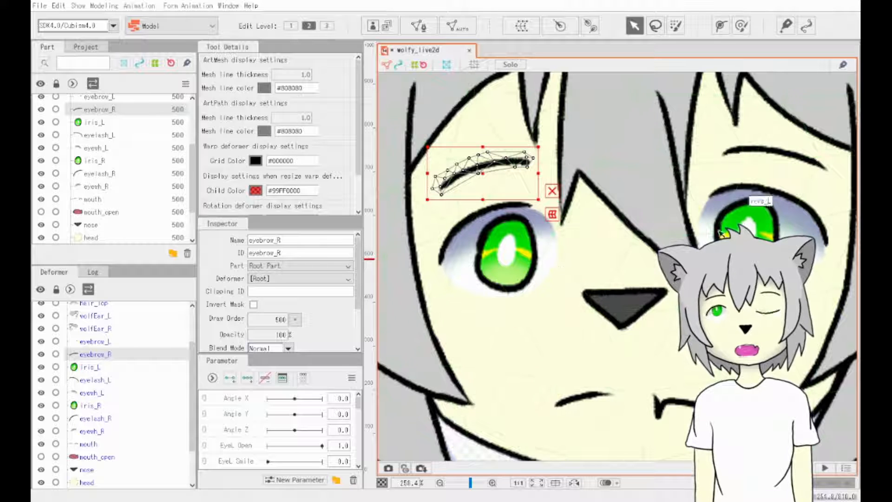
# Examine the meshes of the eyebrow_L, head and eyebrow_R parts by selecting each on the canvas.
pyautogui.click(771, 155)
pyautogui.click(608, 156)
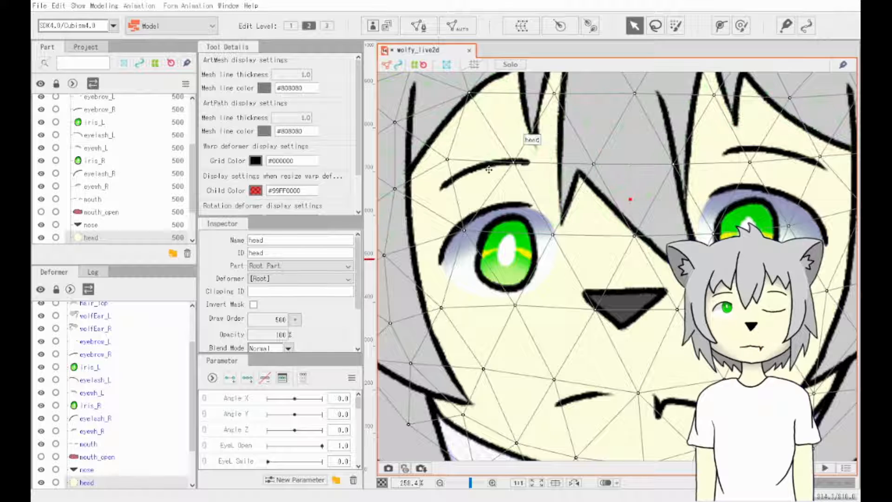
pyautogui.click(531, 140)
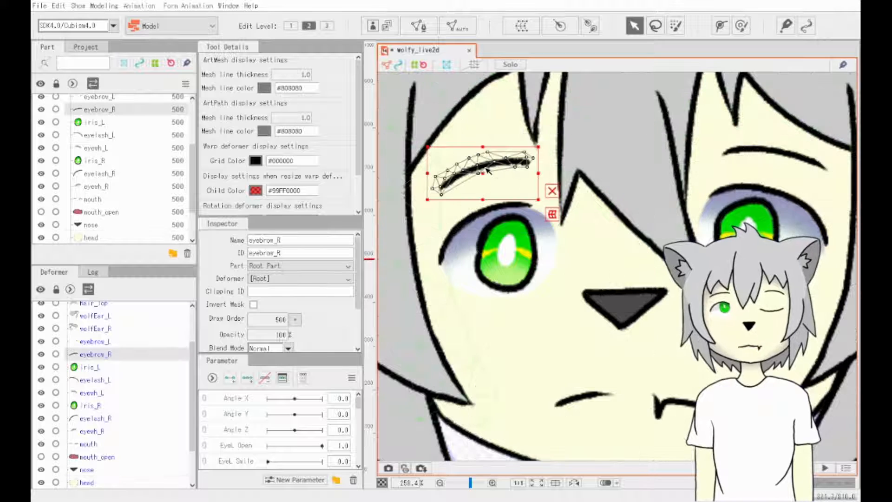
# Add one vertex to the eyebrow_R mesh beyond the eyebrow's inner end and apply the mesh edit.
pyautogui.click(418, 25)
pyautogui.click(537, 170)
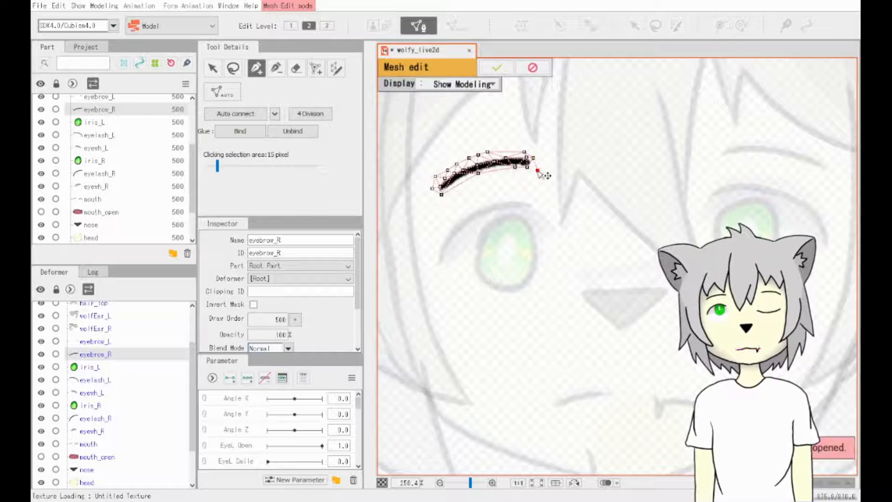
pyautogui.click(497, 68)
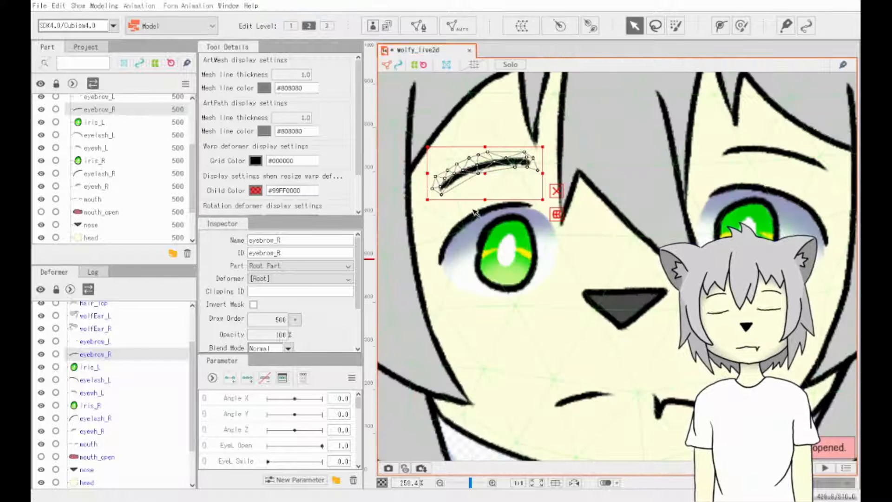
# Select the eyebrow_L part and toggle the visibility of eyebrow_L and eyebrow_R to check which strokes each contains.
pyautogui.click(716, 162)
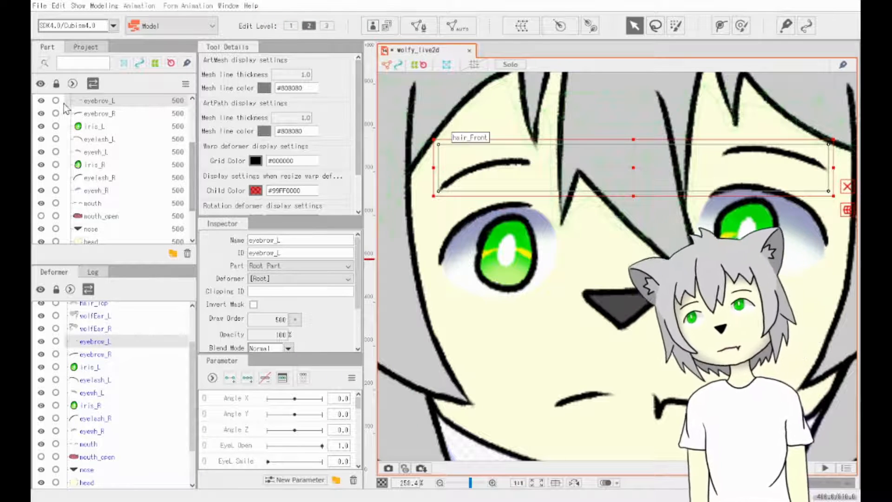
pyautogui.click(40, 101)
pyautogui.click(42, 102)
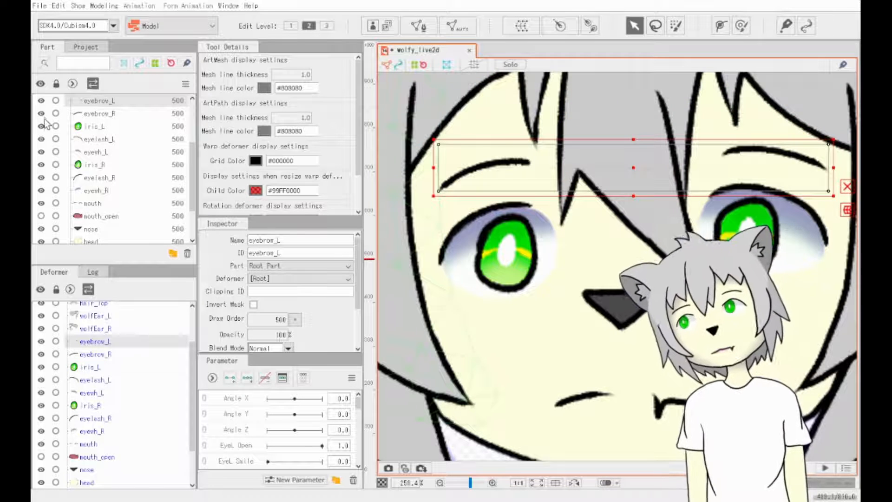
pyautogui.click(41, 113)
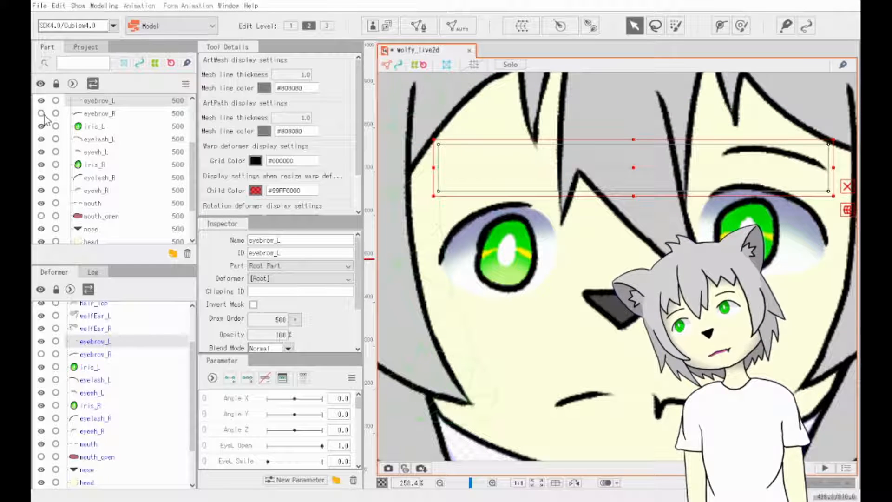
pyautogui.click(41, 113)
pyautogui.click(41, 113)
pyautogui.click(41, 113)
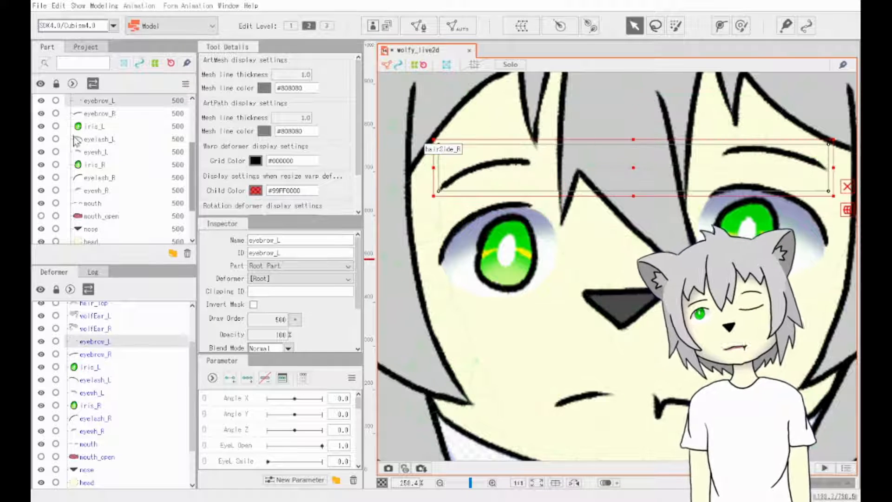
pyautogui.scroll(2, 77, 139)
pyautogui.click(42, 159)
pyautogui.click(41, 148)
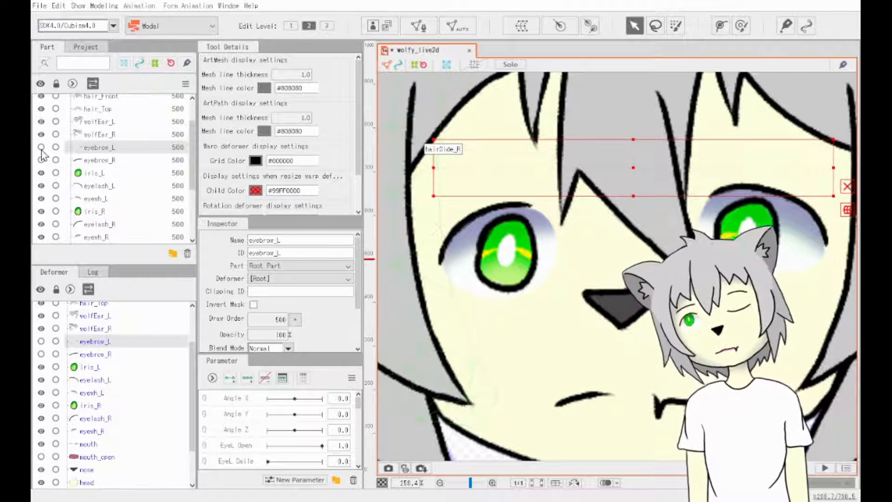
pyautogui.click(42, 147)
pyautogui.click(42, 160)
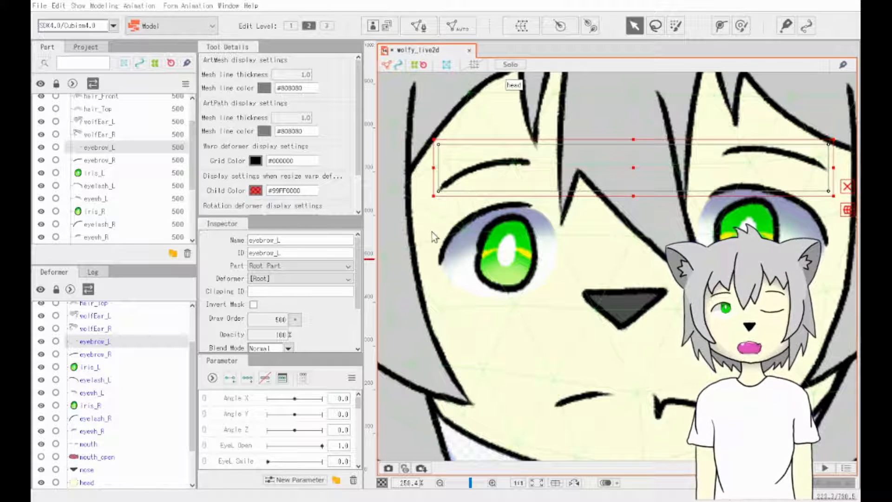
# Restore the triangular mesh that fits the eyebrow_L stroke and inspect it up close.
pyautogui.hotkey('ctrl', 'z')
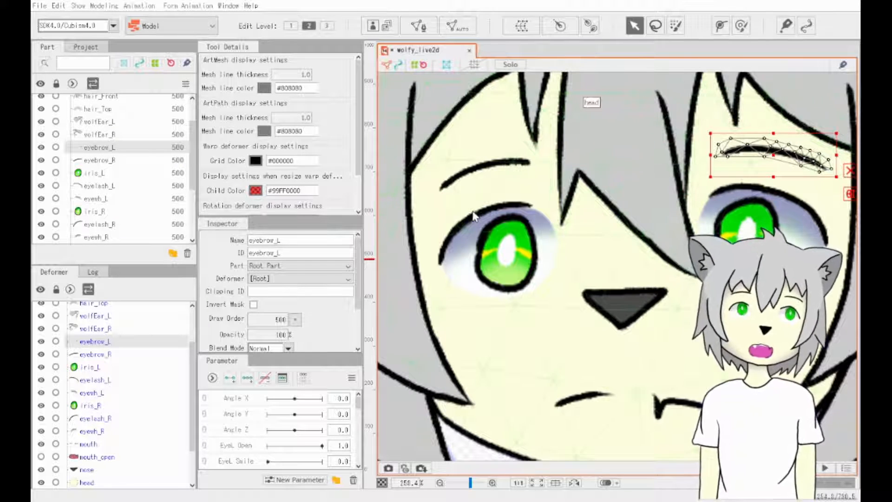
pyautogui.moveTo(701, 186); pyautogui.dragTo(616, 197)
pyautogui.scroll(3, 663, 179)
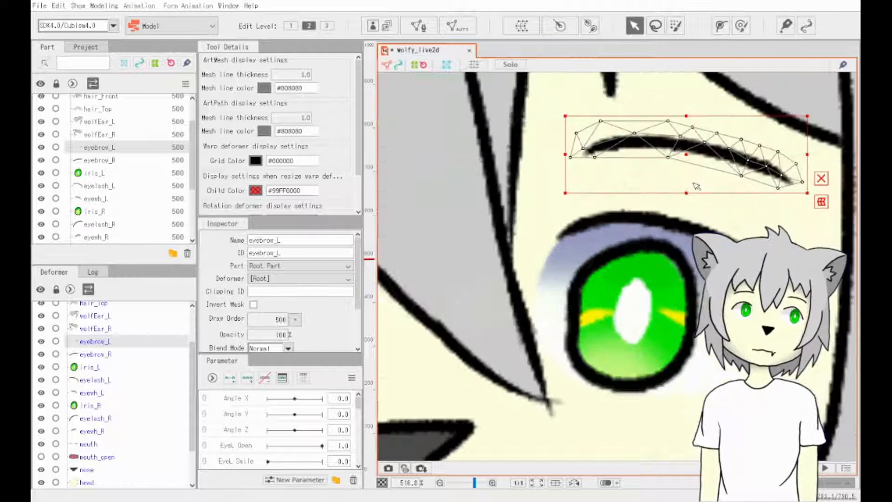
pyautogui.scroll(-4, 652, 205)
pyautogui.scroll(-1, 648, 199)
# Examine the meshes of the head, ear, hair and body_color parts by selecting each on the canvas.
pyautogui.click(590, 267)
pyautogui.scroll(-3, 631, 292)
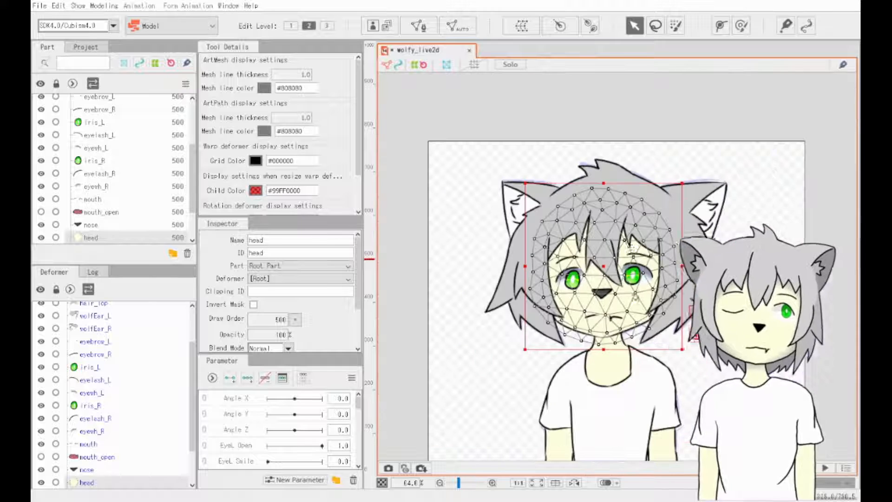
pyautogui.click(534, 209)
pyautogui.click(715, 198)
pyautogui.click(564, 175)
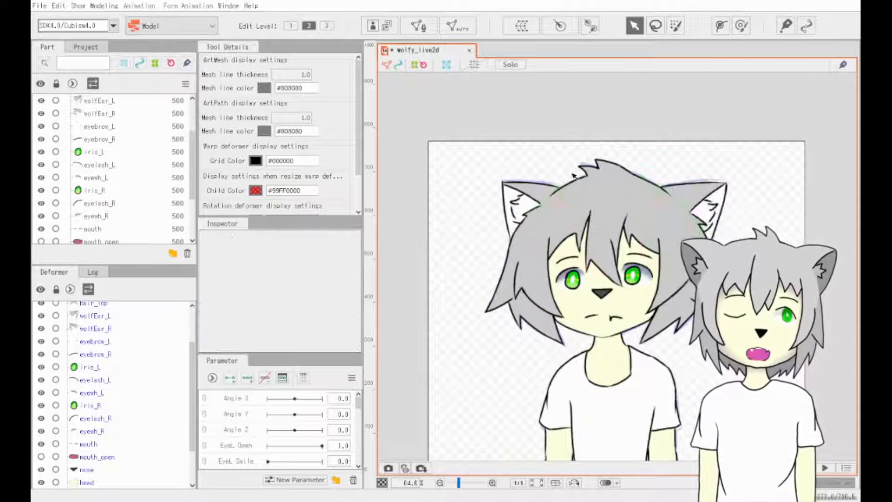
pyautogui.click(602, 172)
pyautogui.click(510, 325)
pyautogui.click(527, 293)
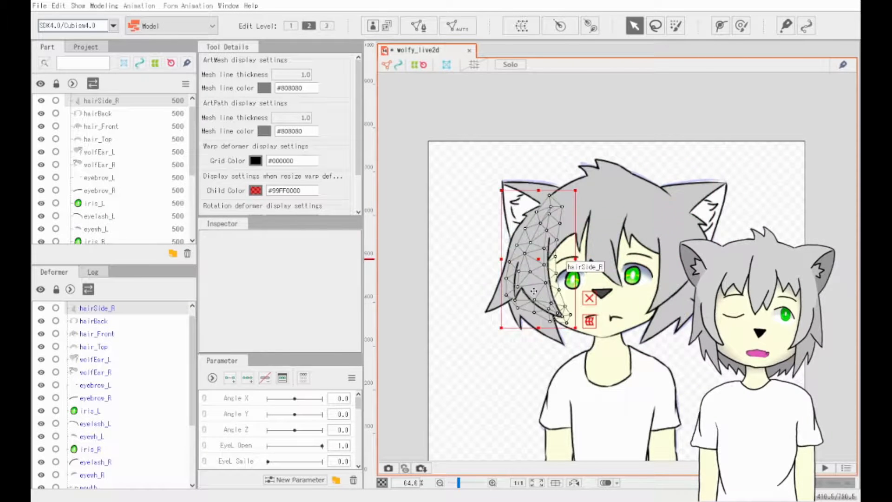
pyautogui.click(521, 322)
pyautogui.click(669, 291)
pyautogui.click(634, 384)
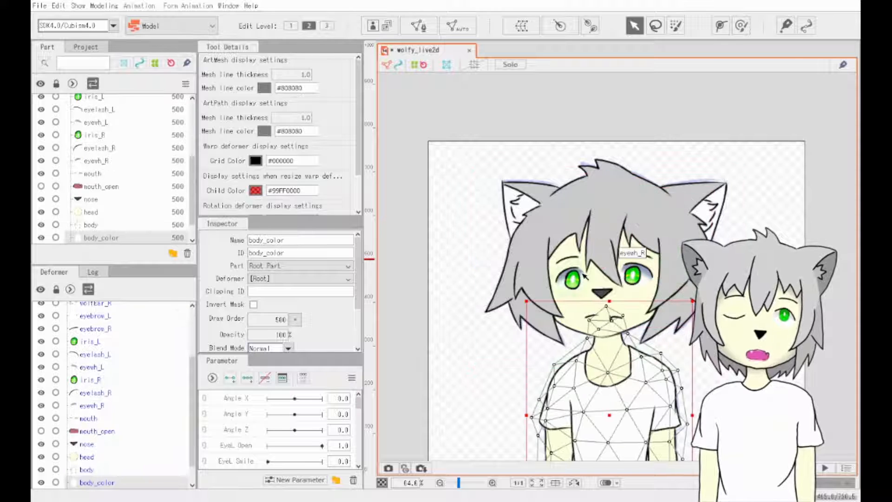
pyautogui.scroll(5, 583, 273)
pyautogui.scroll(-2, 583, 273)
# Try pulling a vertex at the lower edge of the head mesh outward, undo the change and clear the selection.
pyautogui.click(543, 272)
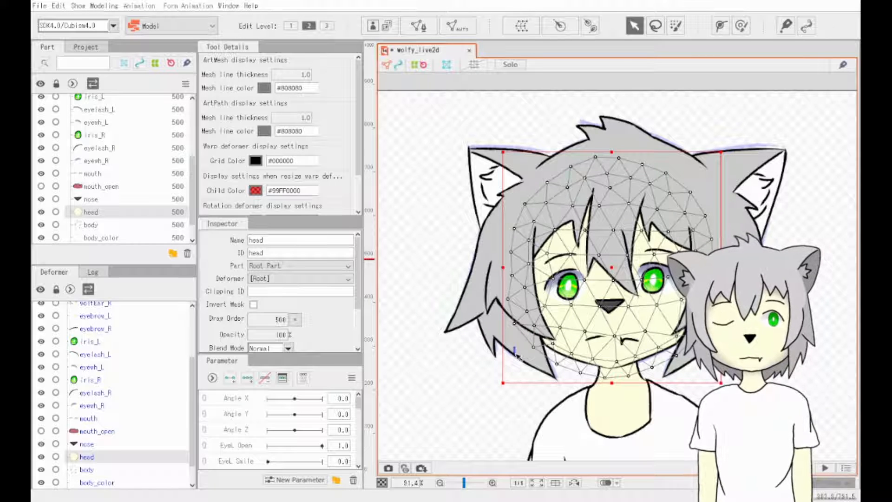
pyautogui.moveTo(534, 347); pyautogui.dragTo(477, 381)
pyautogui.hotkey('ctrl', 'z')
pyautogui.click(425, 352)
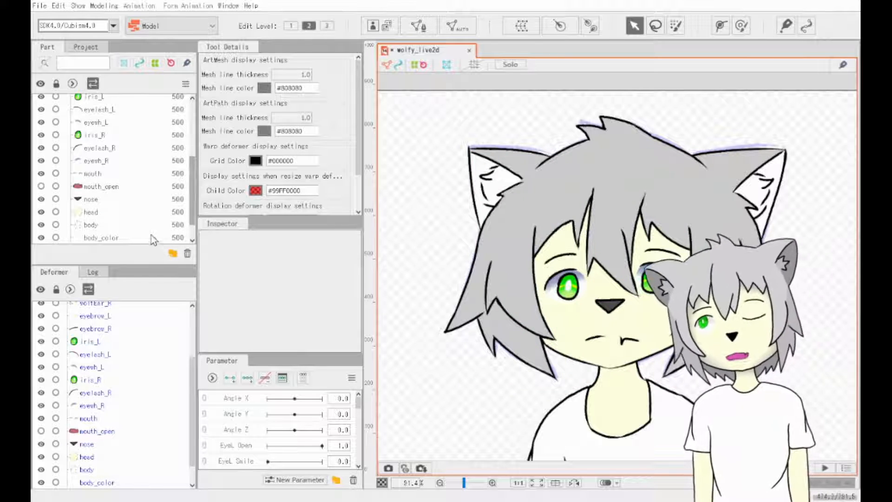
# Select the wolfEar_R part and open its mesh for manual mesh editing.
pyautogui.scroll(3, 567, 314)
pyautogui.scroll(-8, 566, 314)
pyautogui.scroll(5, 566, 314)
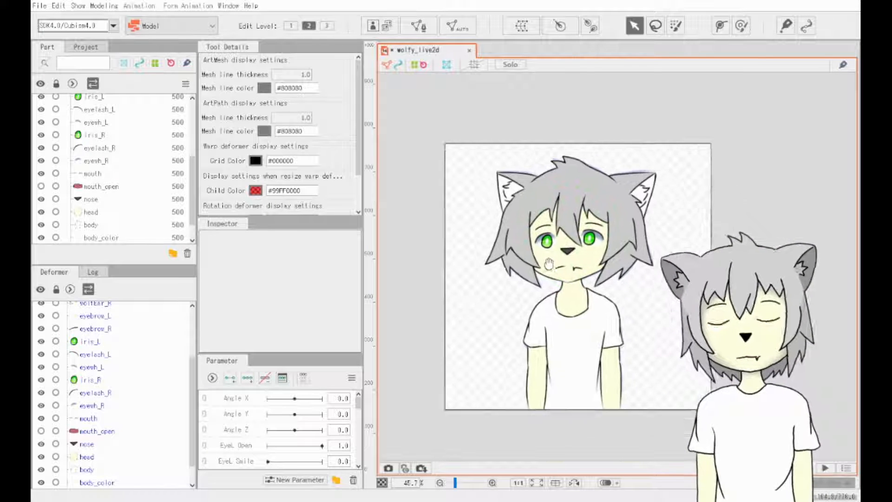
pyautogui.moveTo(577, 313); pyautogui.dragTo(606, 315)
pyautogui.click(576, 123)
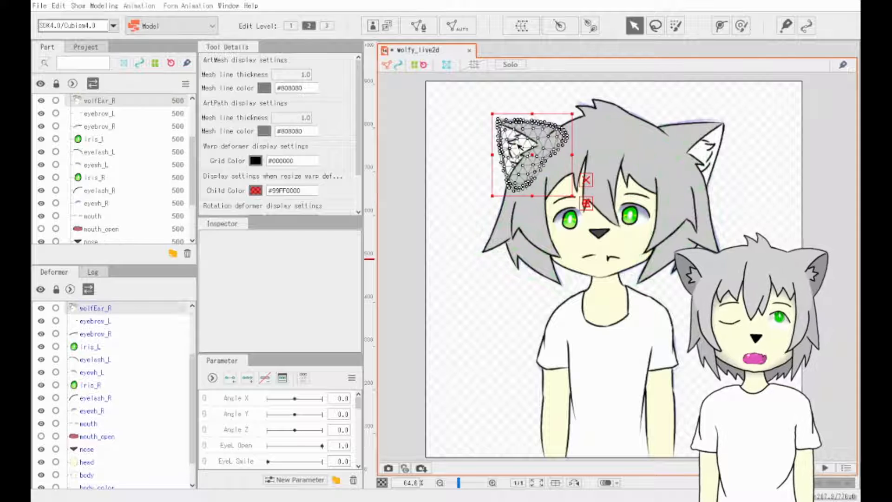
pyautogui.scroll(5, 550, 158)
pyautogui.moveTo(534, 212); pyautogui.dragTo(511, 288)
pyautogui.scroll(2, 468, 215)
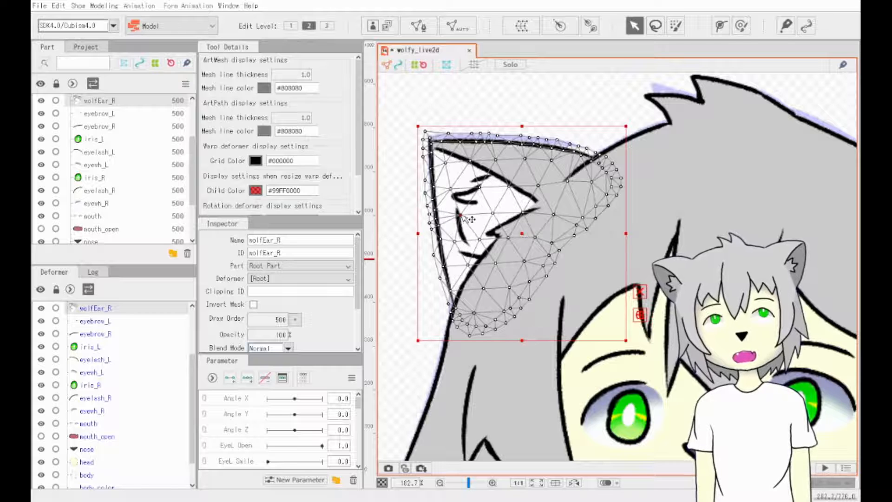
pyautogui.click(418, 25)
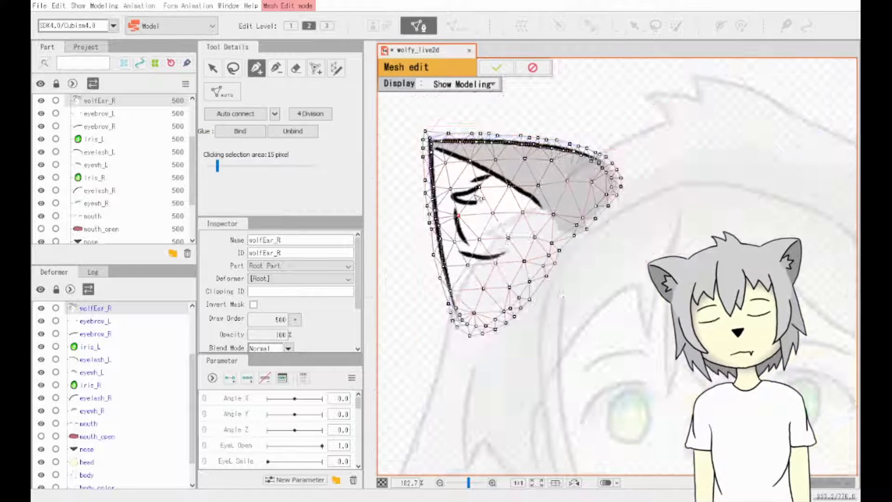
pyautogui.scroll(2, 441, 224)
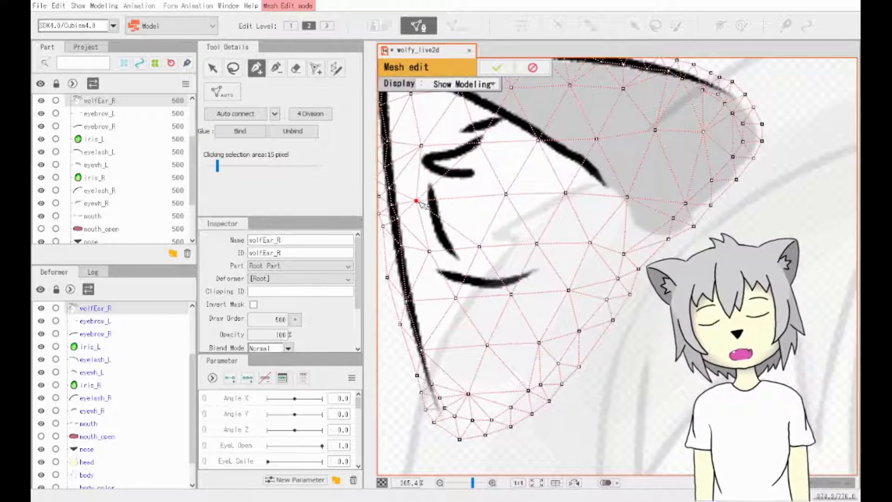
pyautogui.moveTo(443, 203); pyautogui.dragTo(478, 241)
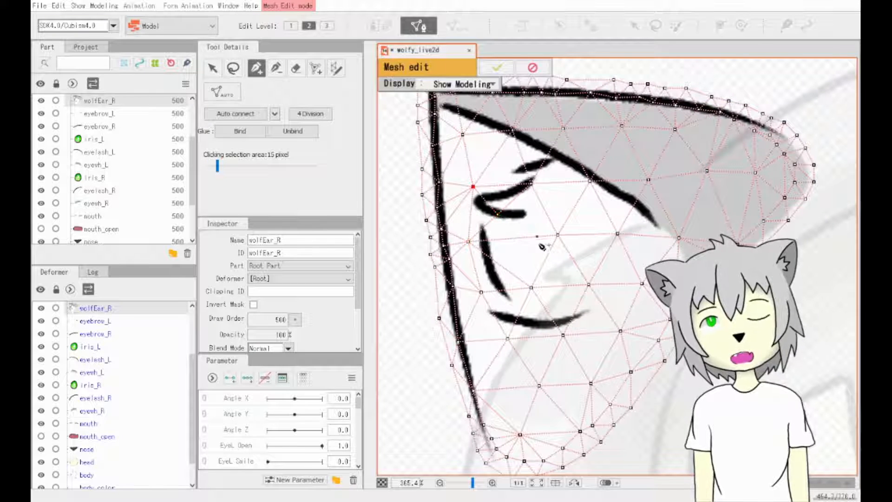
# Add and reposition mesh vertices along both sides of the near-vertical fur stroke inside wolfEar_R.
pyautogui.click(558, 236)
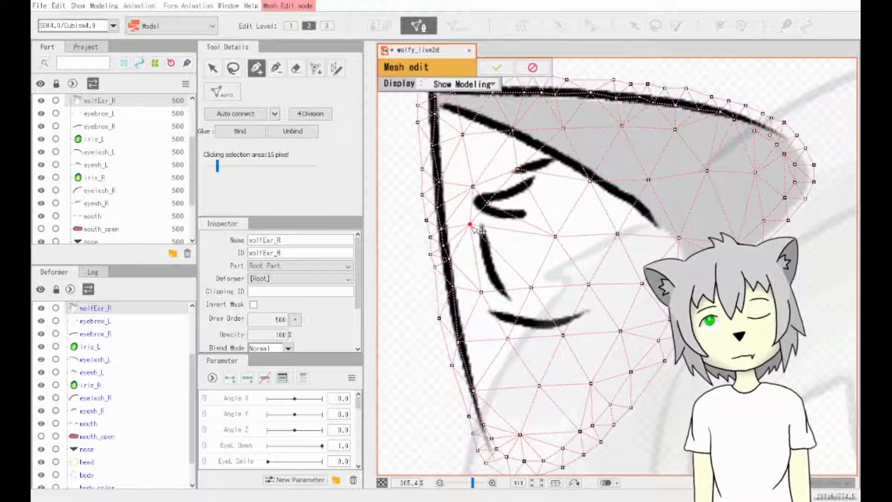
pyautogui.click(476, 263)
pyautogui.moveTo(477, 263); pyautogui.dragTo(508, 255)
pyautogui.moveTo(481, 292); pyautogui.dragTo(472, 257)
pyautogui.click(497, 319)
pyautogui.click(489, 317)
pyautogui.click(506, 228)
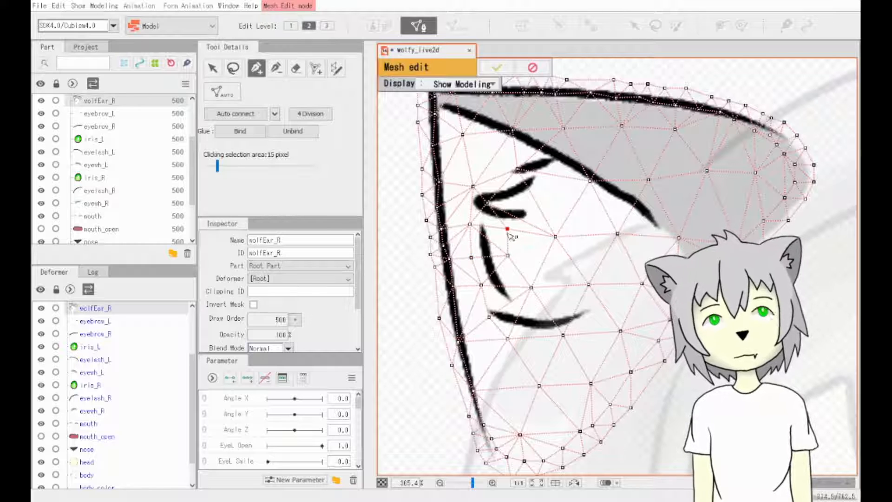
# Add and shift mesh vertices around the hooked fur stroke inside wolfEar_R so they surround its outline.
pyautogui.click(515, 215)
pyautogui.click(496, 187)
pyautogui.moveTo(473, 186); pyautogui.dragTo(467, 178)
pyautogui.moveTo(514, 215); pyautogui.dragTo(518, 201)
pyautogui.moveTo(485, 203); pyautogui.dragTo(460, 182)
pyautogui.moveTo(470, 224); pyautogui.dragTo(459, 225)
# Add mesh vertices at the lower end of the near-vertical stroke and along the lowest curved fur stroke of wolfEar_R.
pyautogui.click(505, 285)
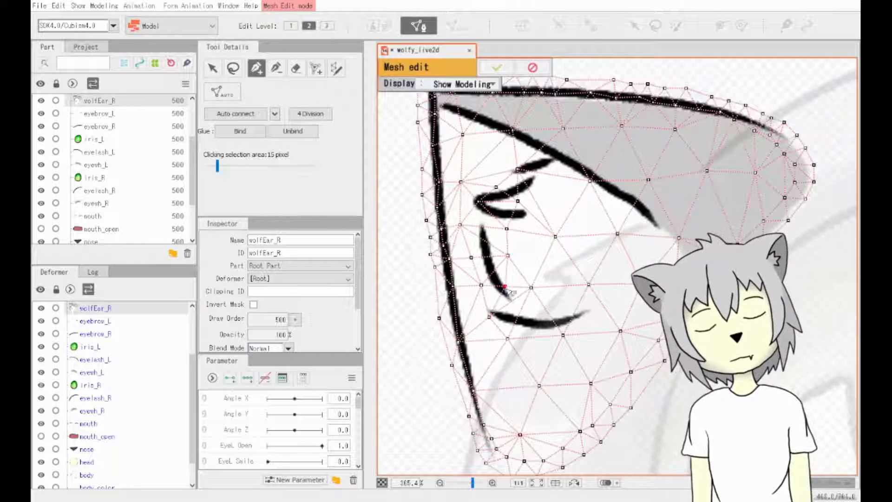
pyautogui.click(510, 302)
pyautogui.moveTo(531, 287); pyautogui.dragTo(529, 288)
pyautogui.click(528, 317)
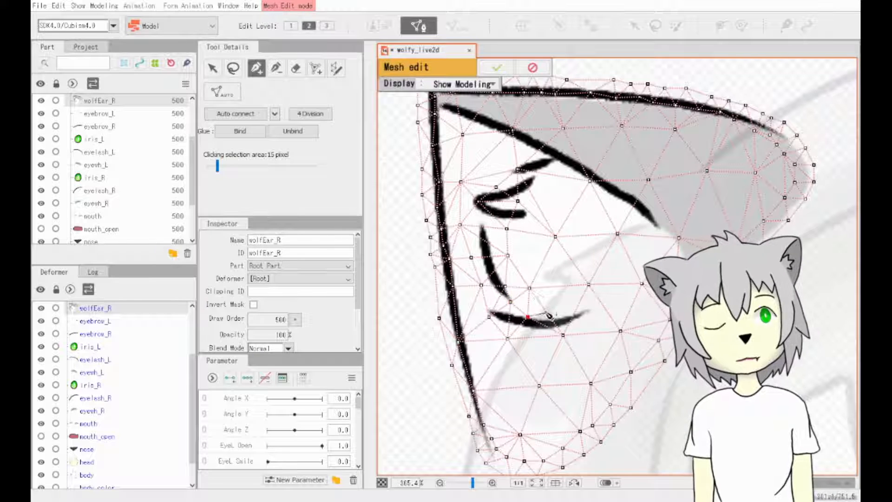
pyautogui.click(559, 306)
pyautogui.click(588, 285)
pyautogui.click(594, 314)
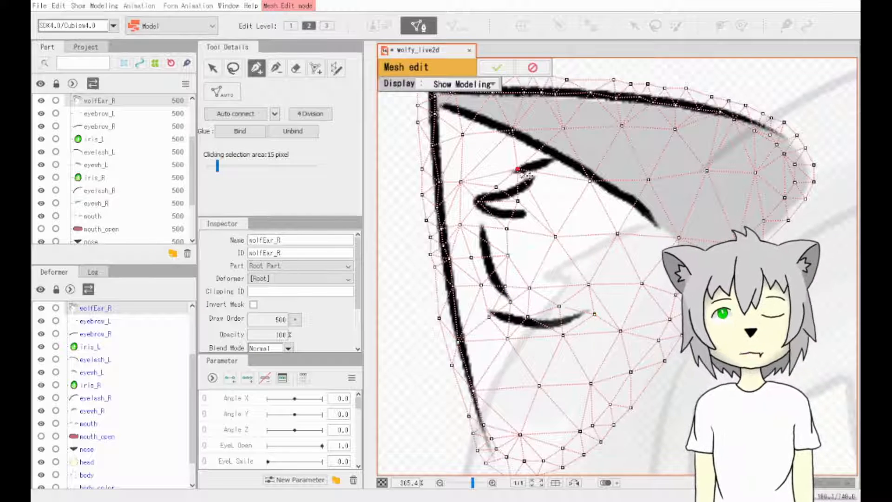
# Add and adjust mesh vertices around the uppermost short fur stroke of wolfEar_R and apply the mesh edit.
pyautogui.moveTo(518, 170); pyautogui.dragTo(506, 166)
pyautogui.click(541, 152)
pyautogui.moveTo(590, 181); pyautogui.dragTo(588, 185)
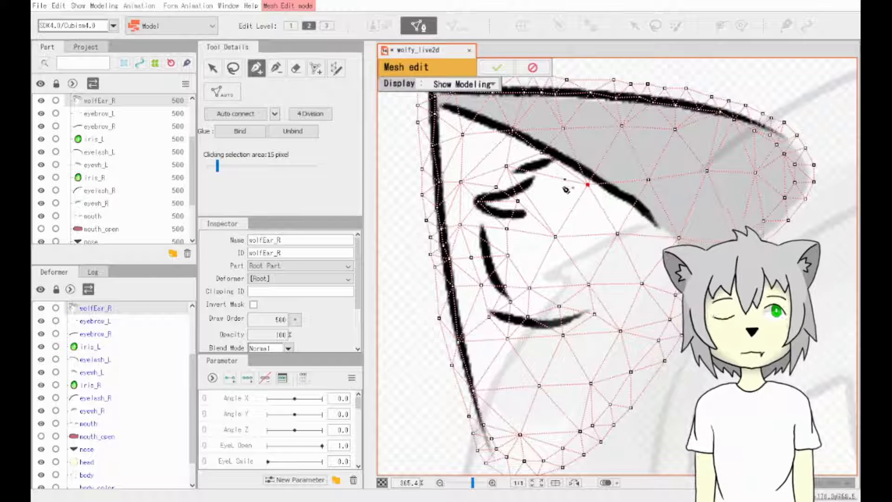
pyautogui.click(534, 192)
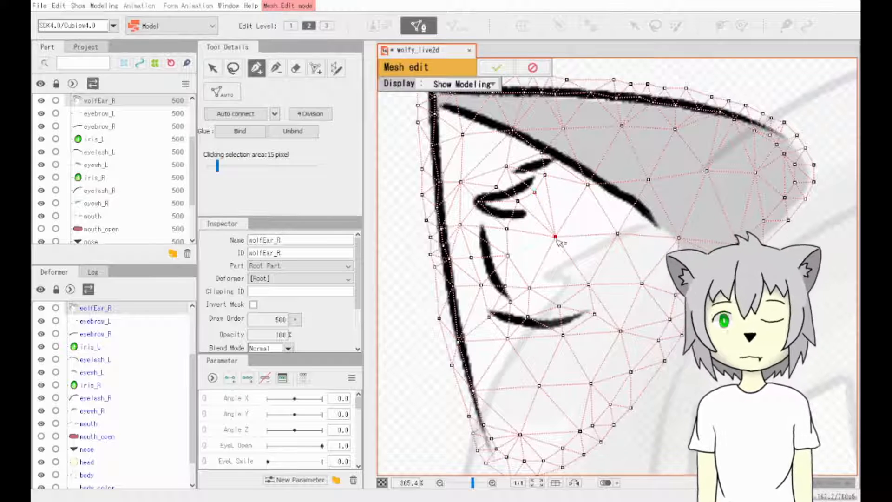
pyautogui.click(508, 255)
pyautogui.scroll(-2, 535, 298)
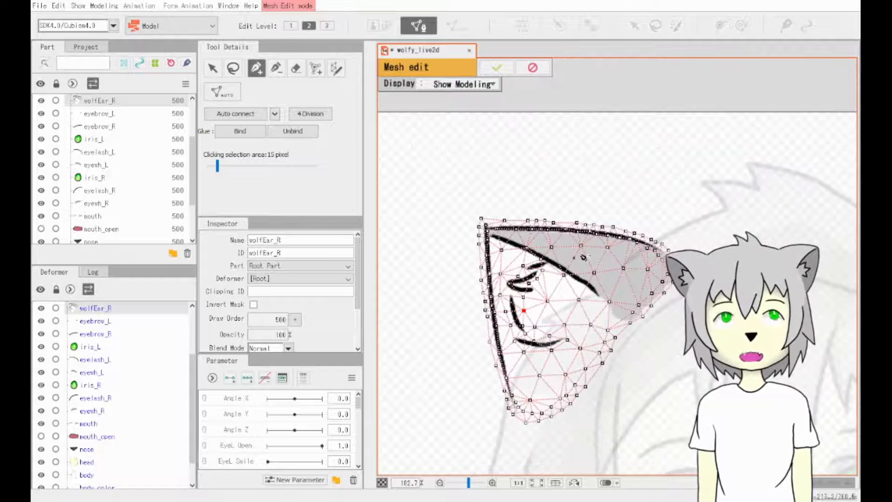
pyautogui.click(496, 67)
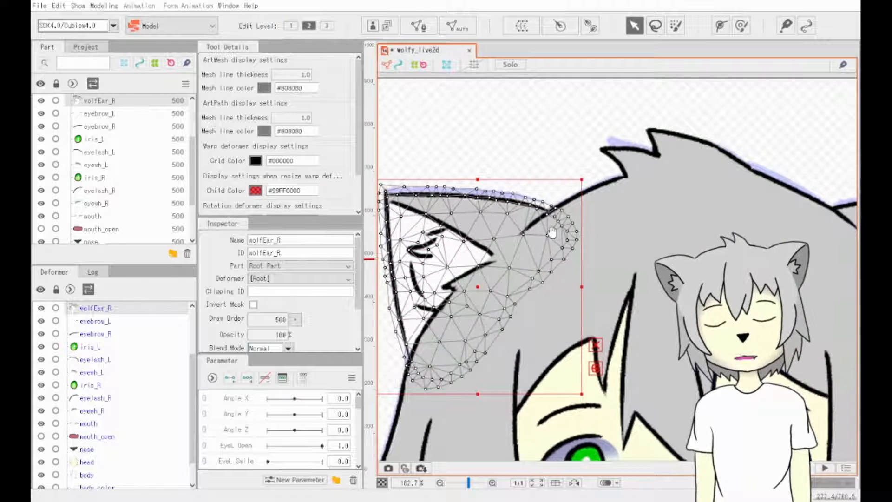
# Open wolfEar_L for mesh editing and add and reposition vertices around its uppermost short fur stroke.
pyautogui.moveTo(553, 235); pyautogui.dragTo(585, 282)
pyautogui.scroll(2, 671, 289)
pyautogui.click(674, 287)
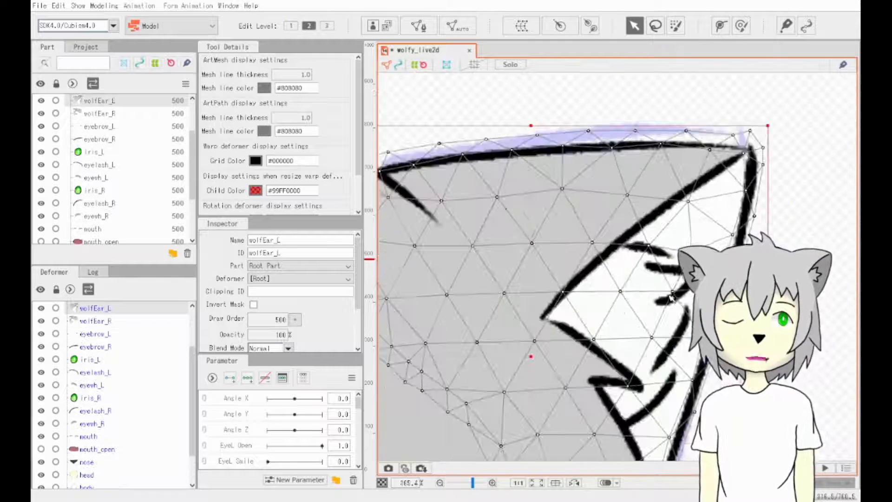
pyautogui.click(418, 26)
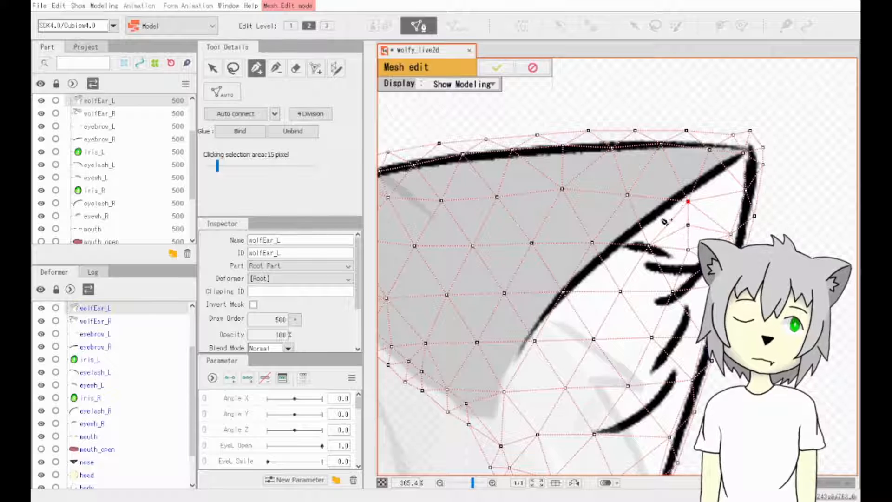
pyautogui.click(648, 293)
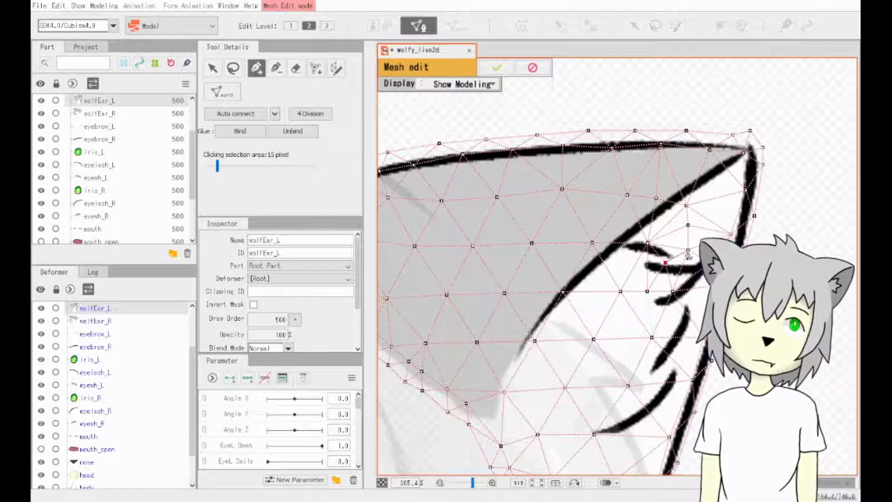
pyautogui.click(627, 194)
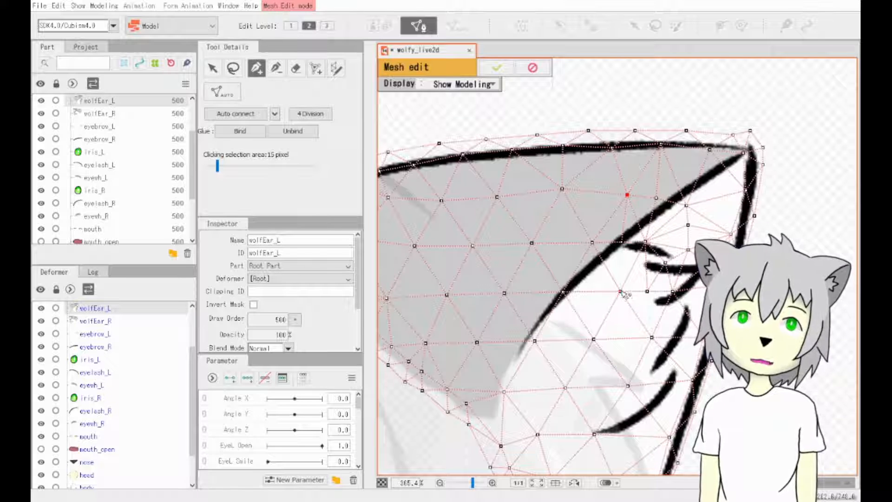
pyautogui.moveTo(621, 292); pyautogui.dragTo(621, 286)
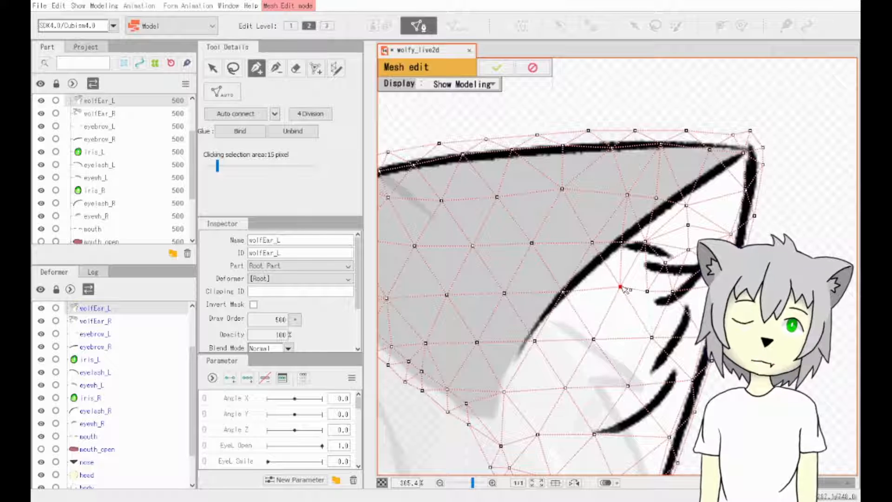
pyautogui.click(646, 286)
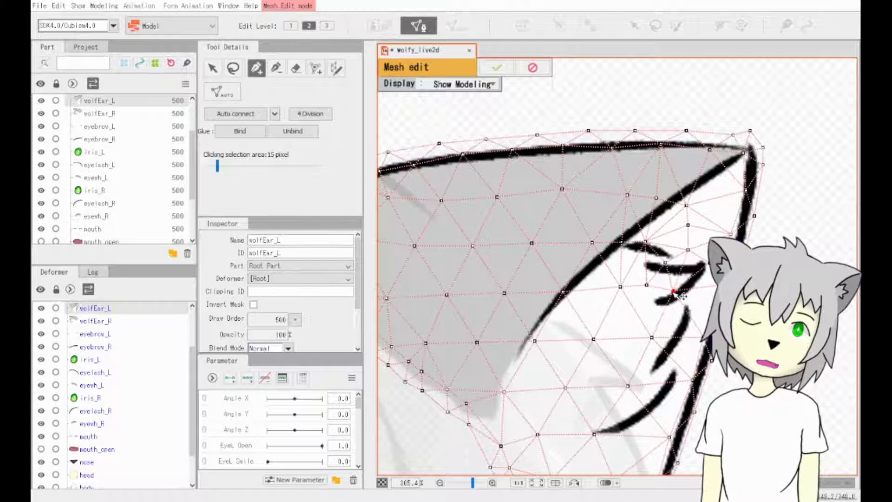
# Shift the mesh vertices around the lower side of wolfEar_L's hooked fur stroke and the top of the stroke beneath it.
pyautogui.moveTo(674, 292); pyautogui.dragTo(677, 295)
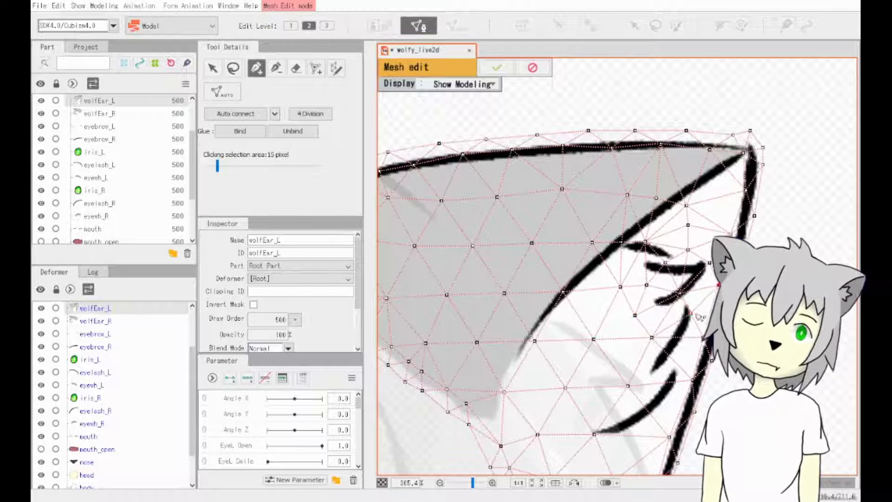
pyautogui.moveTo(691, 313); pyautogui.dragTo(693, 317)
pyautogui.moveTo(679, 293); pyautogui.dragTo(685, 298)
pyautogui.moveTo(635, 315); pyautogui.dragTo(649, 309)
pyautogui.moveTo(646, 284); pyautogui.dragTo(652, 307)
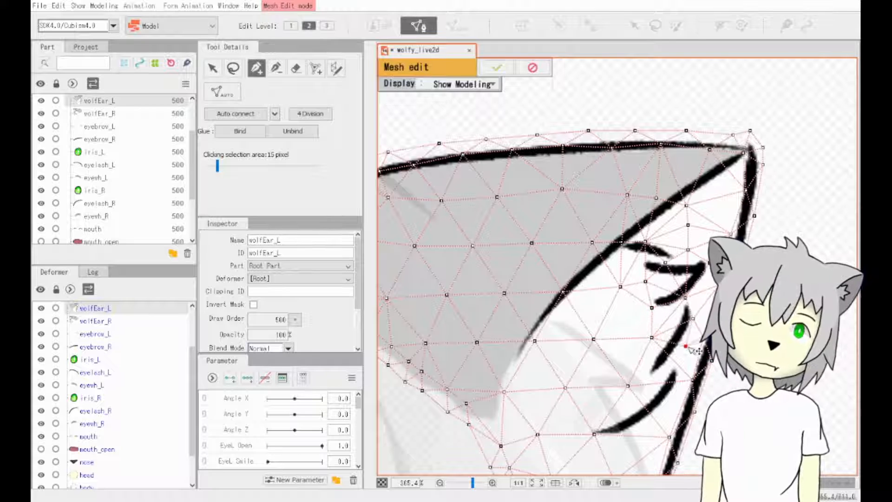
# Add and adjust mesh vertices around the lowest curved fur stroke of wolfEar_L so they surround its outline.
pyautogui.click(649, 418)
pyautogui.click(620, 441)
pyautogui.moveTo(594, 434); pyautogui.dragTo(581, 439)
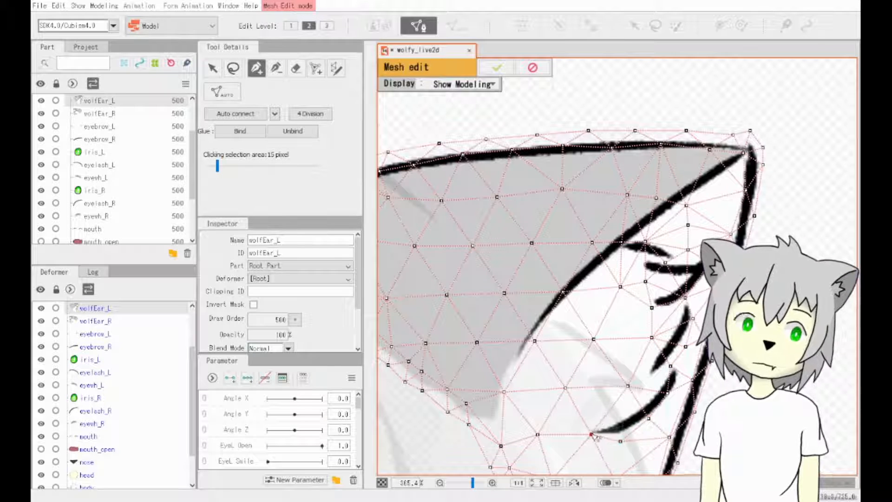
pyautogui.click(598, 416)
pyautogui.scroll(-2, 602, 419)
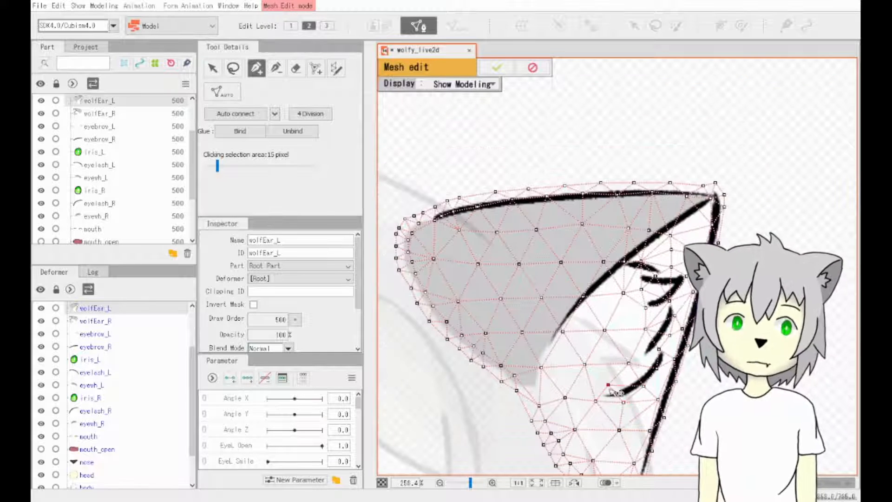
pyautogui.click(656, 368)
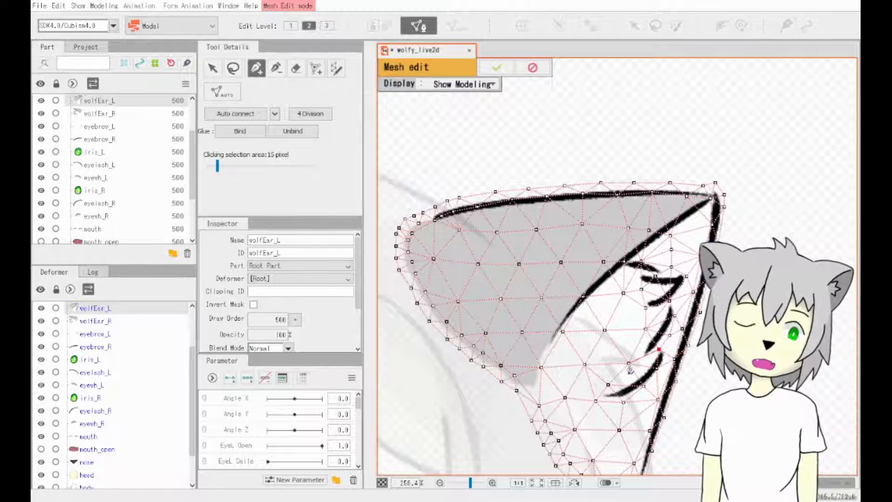
pyautogui.moveTo(628, 363); pyautogui.dragTo(639, 331)
pyautogui.click(605, 330)
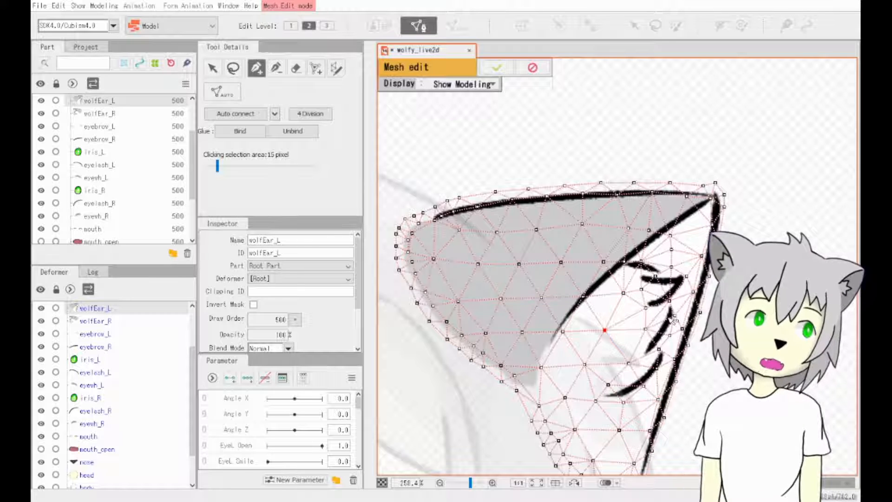
# Add and nudge mesh vertices just above the hooked fur stroke near the tip of wolfEar_L.
pyautogui.moveTo(669, 319); pyautogui.dragTo(726, 261)
pyautogui.scroll(2, 786, 246)
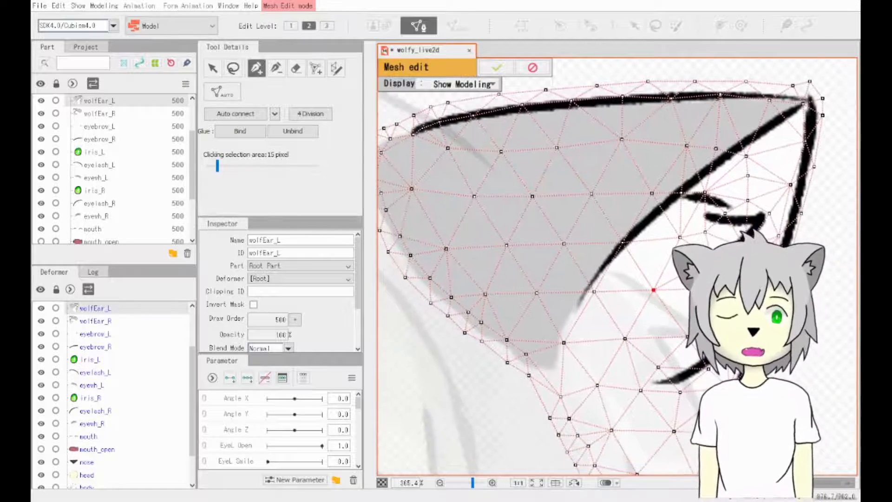
pyautogui.click(748, 181)
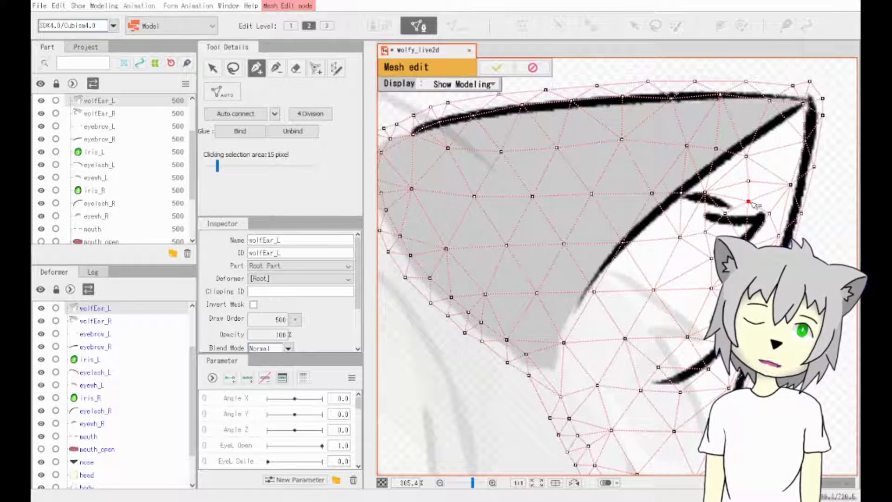
pyautogui.moveTo(751, 201); pyautogui.dragTo(753, 201)
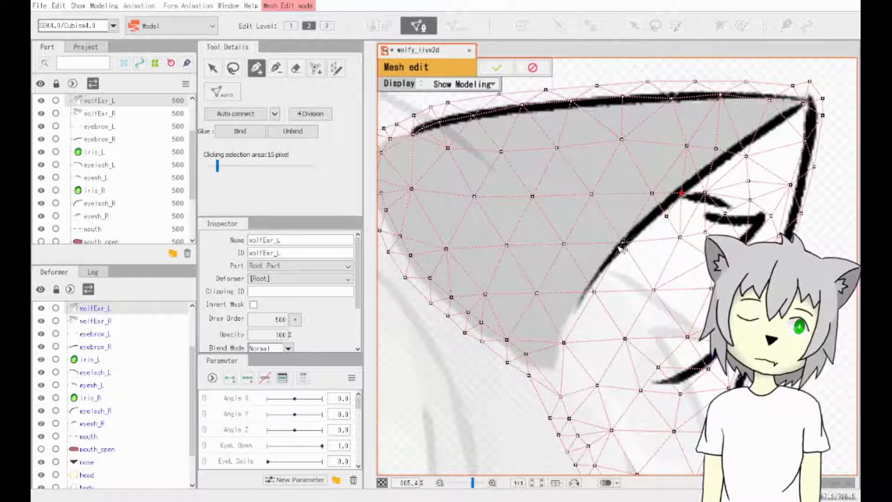
# Add and reposition mesh vertices along the inner side of wolfEar_L's diagonal inner-ear line, undoing the last misplaced changes.
pyautogui.click(649, 240)
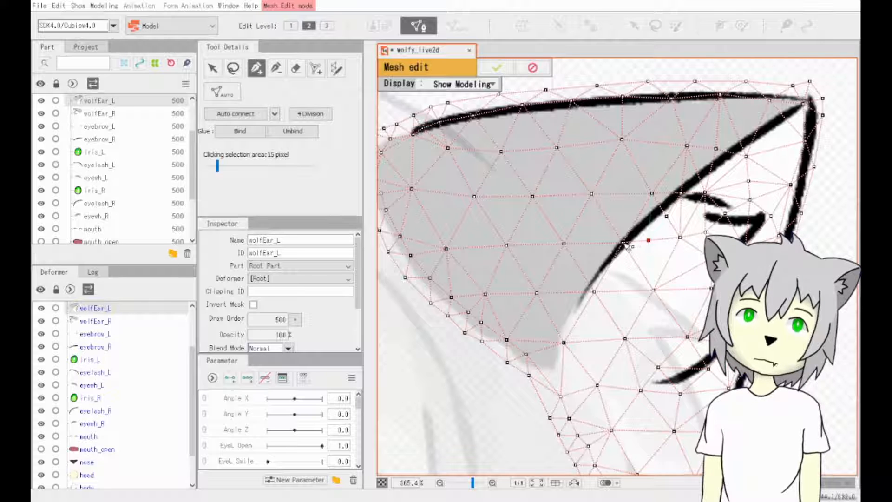
pyautogui.moveTo(646, 239); pyautogui.dragTo(657, 284)
pyautogui.click(653, 289)
pyautogui.hotkey('ctrl', 'z')
pyautogui.hotkey('ctrl', 'z')
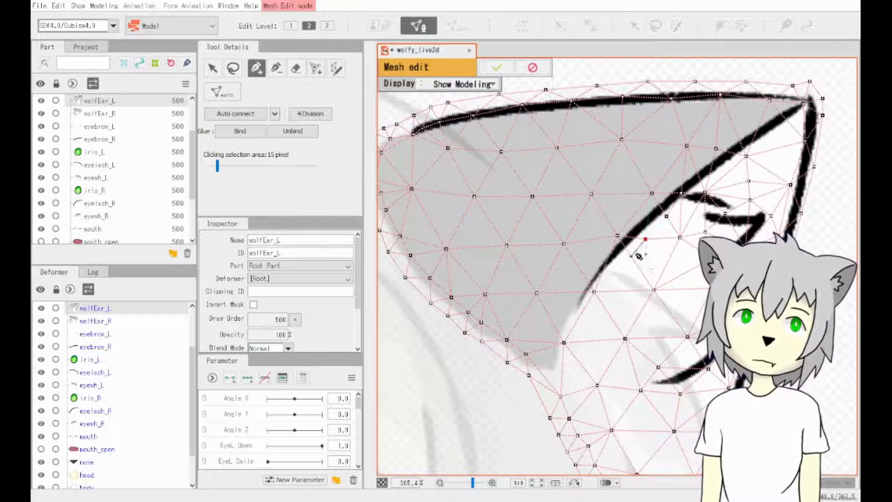
pyautogui.click(587, 252)
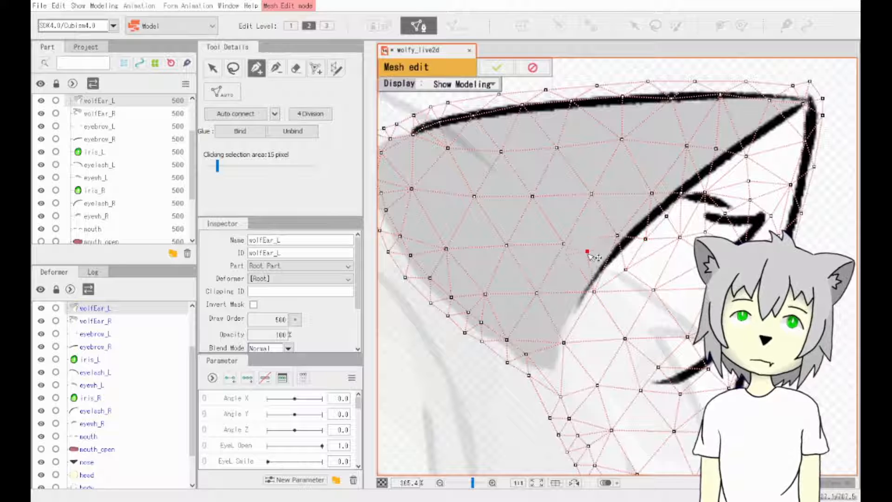
pyautogui.moveTo(588, 253); pyautogui.dragTo(596, 240)
pyautogui.hotkey('ctrl', 'z')
# Add and reposition mesh vertices around the lower end of wolfEar_L's diagonal inner-ear line and apply the mesh edit.
pyautogui.click(563, 292)
pyautogui.click(581, 270)
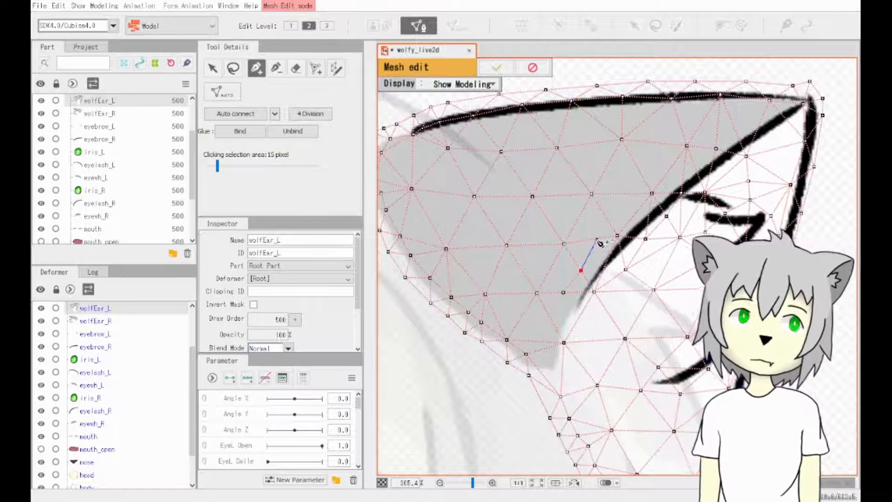
pyautogui.click(617, 236)
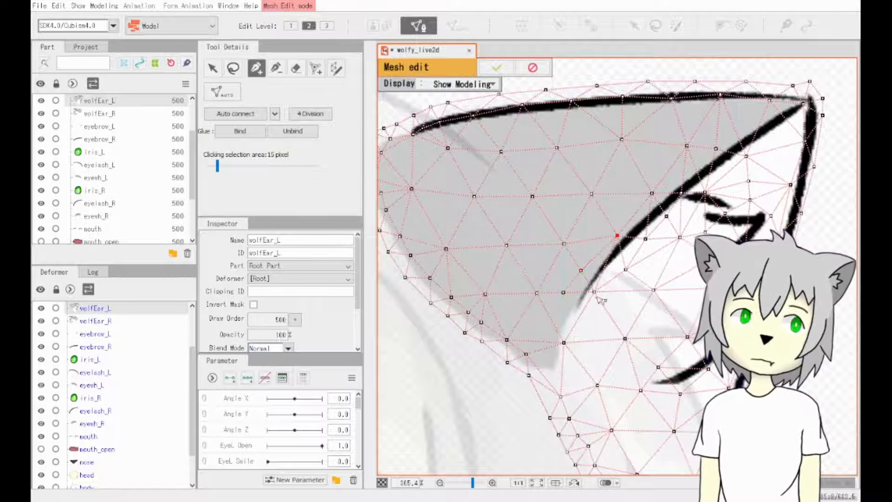
pyautogui.hotkey('ctrl', 'z')
pyautogui.hotkey('ctrl', 'z')
pyautogui.click(576, 271)
pyautogui.moveTo(542, 293); pyautogui.dragTo(566, 302)
pyautogui.click(581, 318)
pyautogui.click(564, 343)
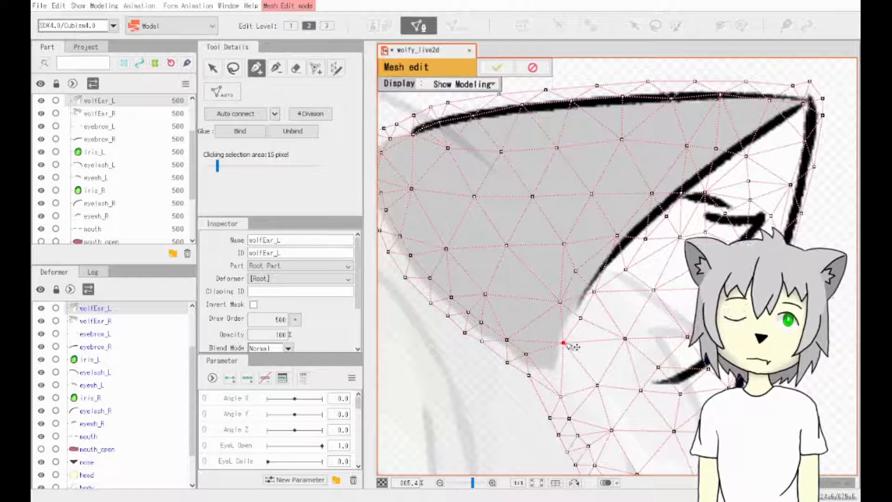
pyautogui.click(503, 72)
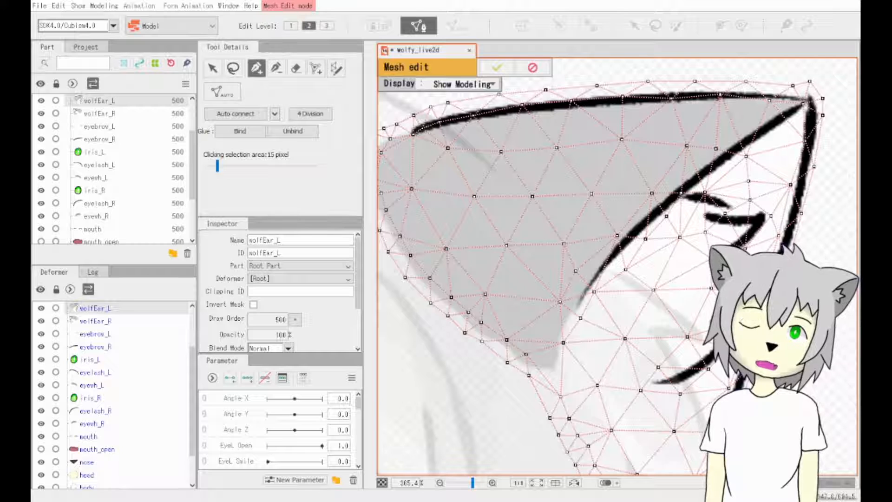
pyautogui.click(500, 69)
# Reopen wolfEar_R for mesh editing and add vertices on both sides of the upper tip of its diagonal inner-ear line.
pyautogui.moveTo(432, 261); pyautogui.dragTo(725, 268)
pyautogui.moveTo(409, 265); pyautogui.dragTo(688, 260)
pyautogui.scroll(-5, 465, 261)
pyautogui.click(483, 243)
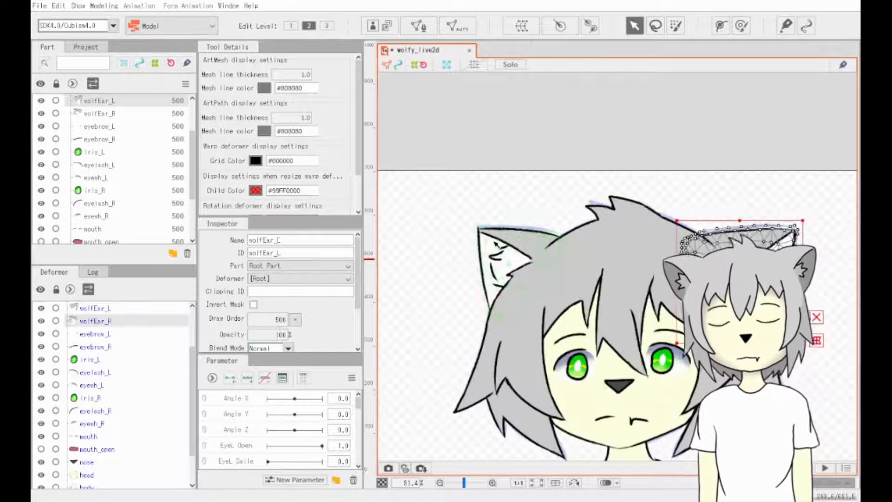
pyautogui.scroll(10, 483, 243)
pyautogui.click(418, 26)
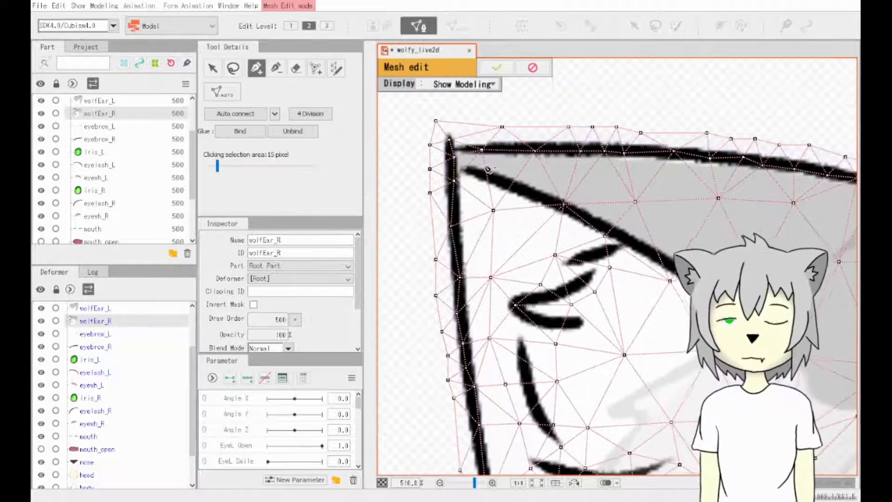
pyautogui.click(472, 160)
pyautogui.click(489, 191)
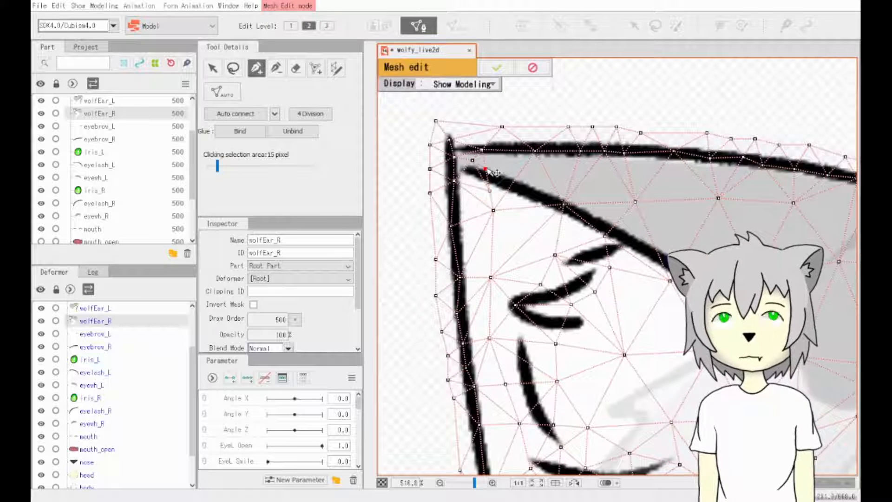
# Add a row of mesh vertices along the upper side of wolfEar_R's diagonal inner-ear line and even out their positions.
pyautogui.click(503, 166)
pyautogui.click(525, 174)
pyautogui.click(555, 187)
pyautogui.click(568, 191)
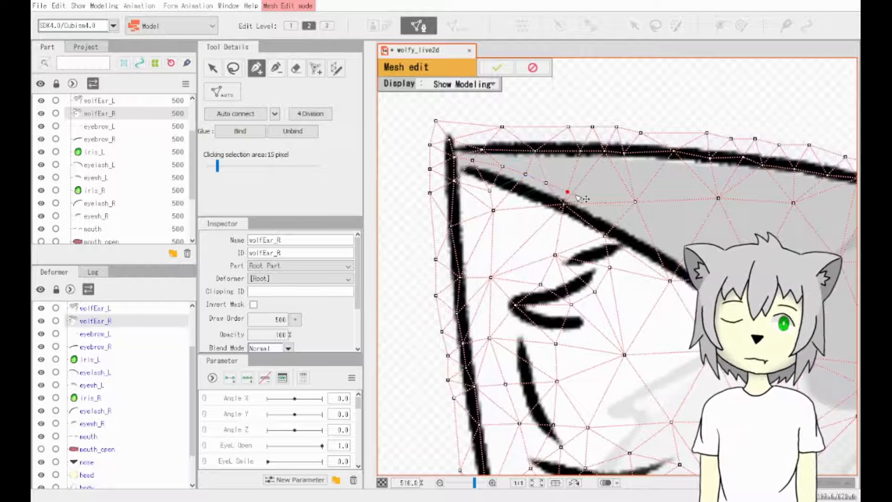
pyautogui.click(586, 197)
pyautogui.click(605, 209)
pyautogui.click(631, 226)
pyautogui.click(661, 241)
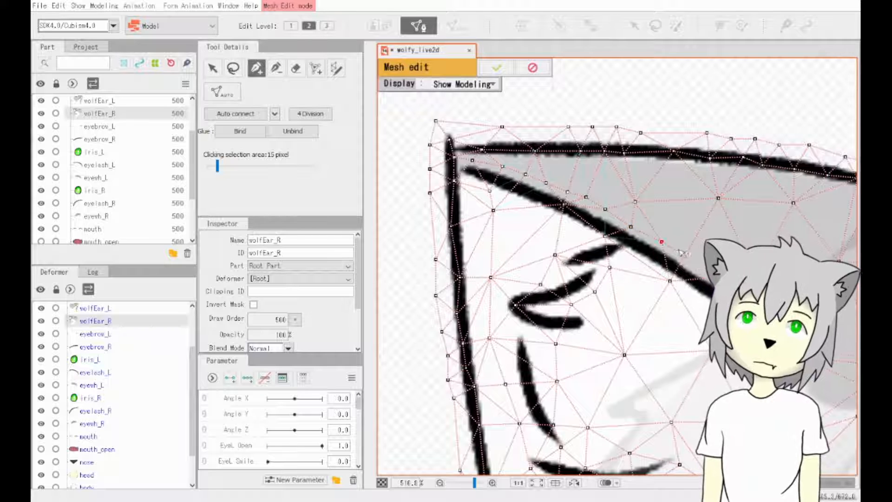
pyautogui.moveTo(657, 239); pyautogui.dragTo(656, 237)
pyautogui.moveTo(631, 226); pyautogui.dragTo(608, 209)
pyautogui.moveTo(586, 197); pyautogui.dragTo(589, 198)
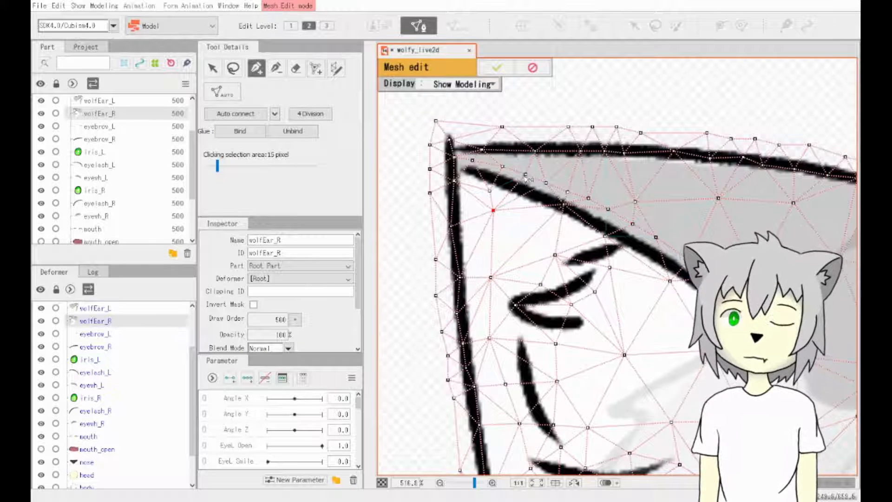
# Add and shift mesh vertices on and just below the upper part of wolfEar_R's diagonal inner-ear line.
pyautogui.click(509, 192)
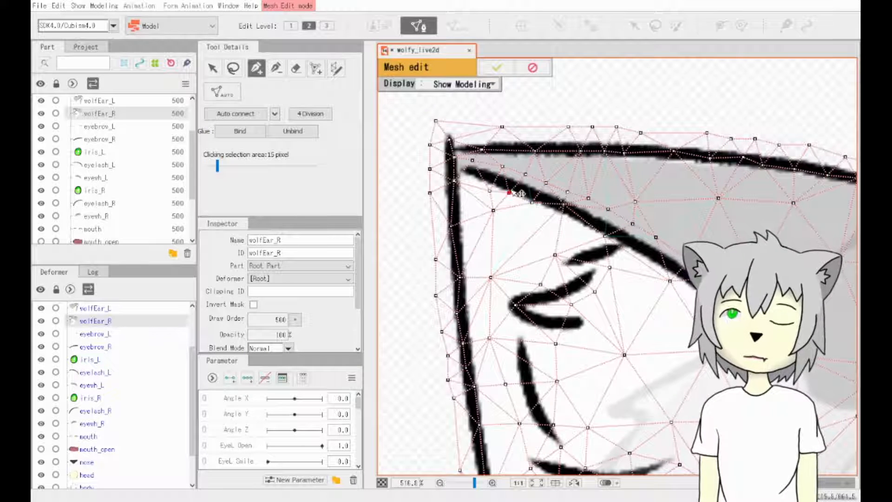
pyautogui.click(532, 205)
pyautogui.moveTo(563, 205); pyautogui.dragTo(490, 180)
pyautogui.moveTo(489, 190)
pyautogui.mouseDown()
pyautogui.moveTo(466, 183)
pyautogui.moveTo(473, 195)
pyautogui.mouseUp()
# Add a row of mesh vertices along the lower side of wolfEar_R's diagonal inner-ear line, down to the short fur stroke.
pyautogui.click(521, 220)
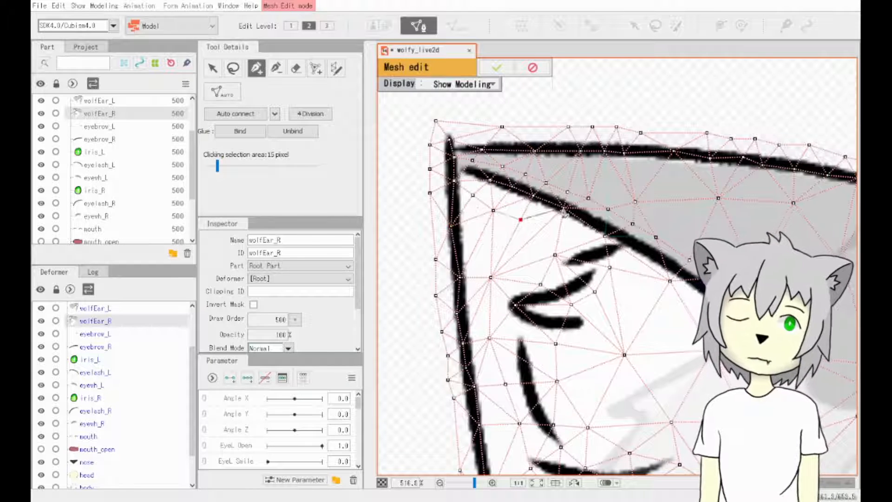
pyautogui.click(544, 226)
pyautogui.moveTo(521, 220); pyautogui.dragTo(521, 215)
pyautogui.click(545, 226)
pyautogui.click(556, 255)
pyautogui.click(569, 232)
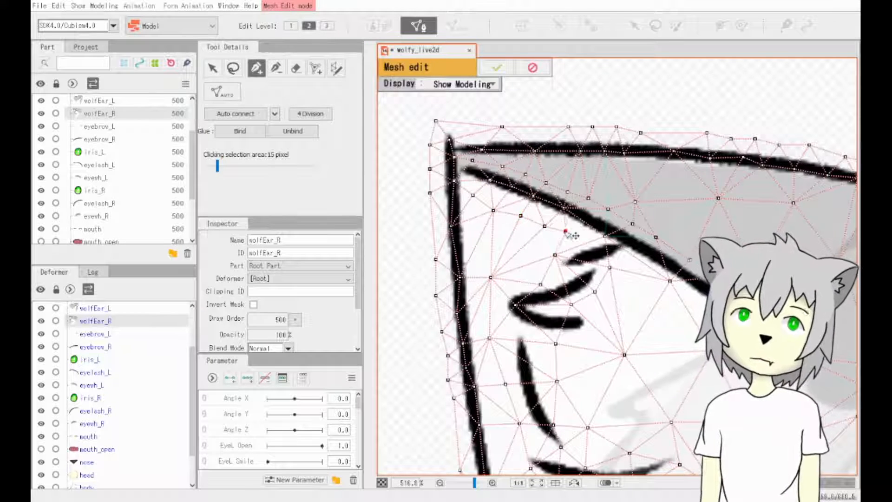
pyautogui.click(589, 245)
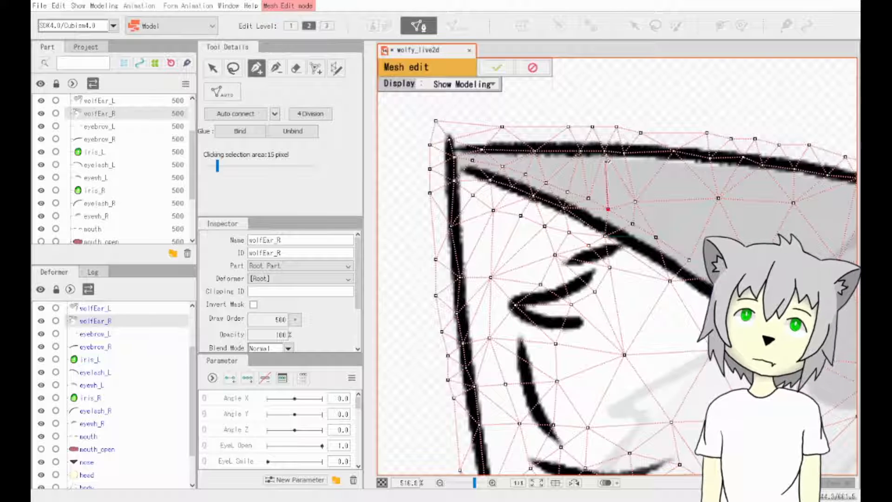
pyautogui.click(605, 236)
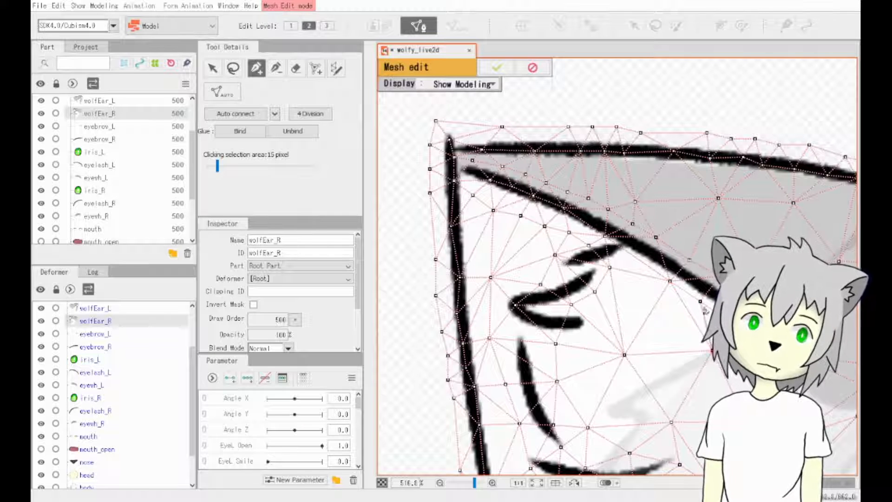
# Finish the mesh vertices around the lower end of wolfEar_R's diagonal inner-ear line and apply the mesh edit.
pyautogui.moveTo(845, 332); pyautogui.dragTo(711, 297)
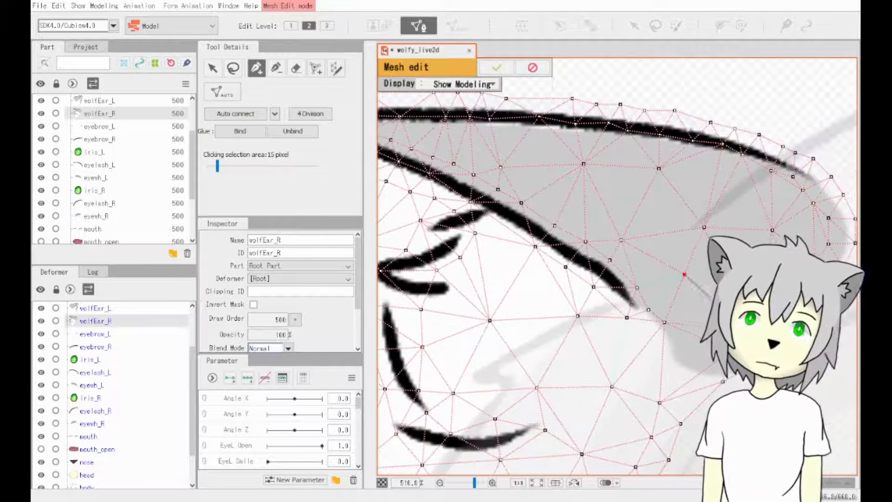
pyautogui.click(627, 317)
pyautogui.click(611, 386)
pyautogui.moveTo(612, 356); pyautogui.dragTo(681, 350)
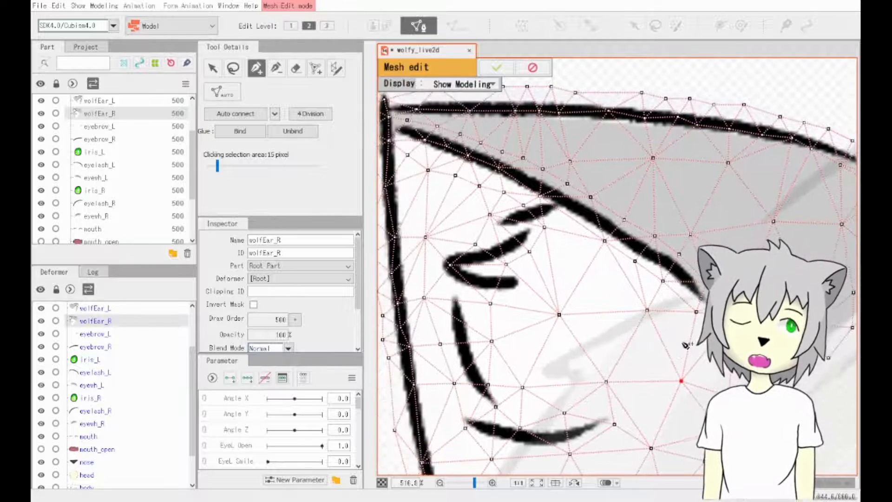
pyautogui.scroll(-3, 597, 341)
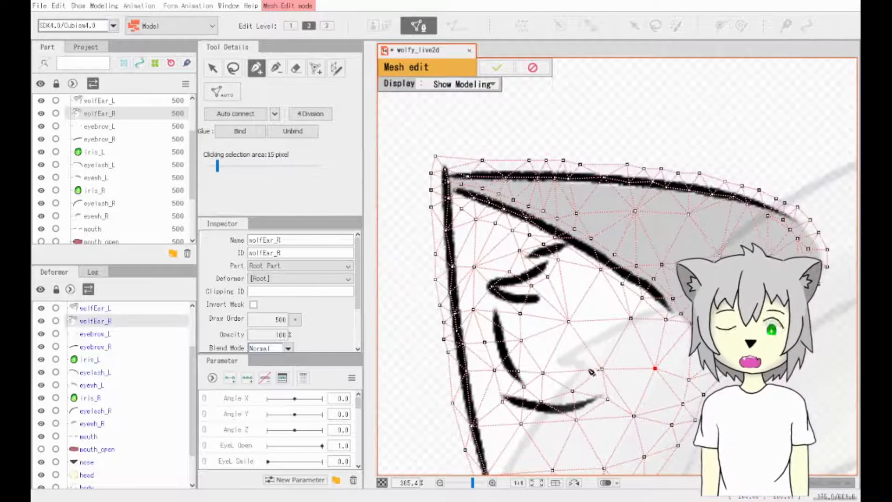
pyautogui.scroll(-4, 586, 306)
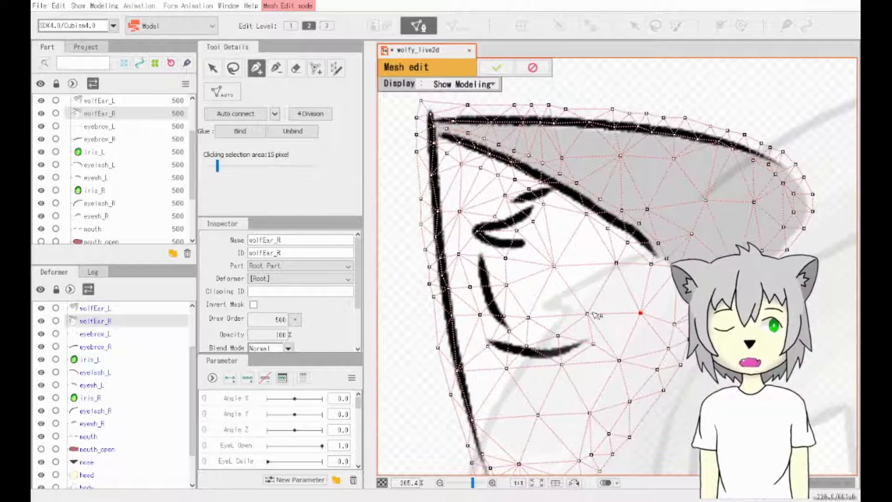
pyautogui.click(497, 67)
# Select the hair_Top part and examine its mesh against the whole character.
pyautogui.click(631, 156)
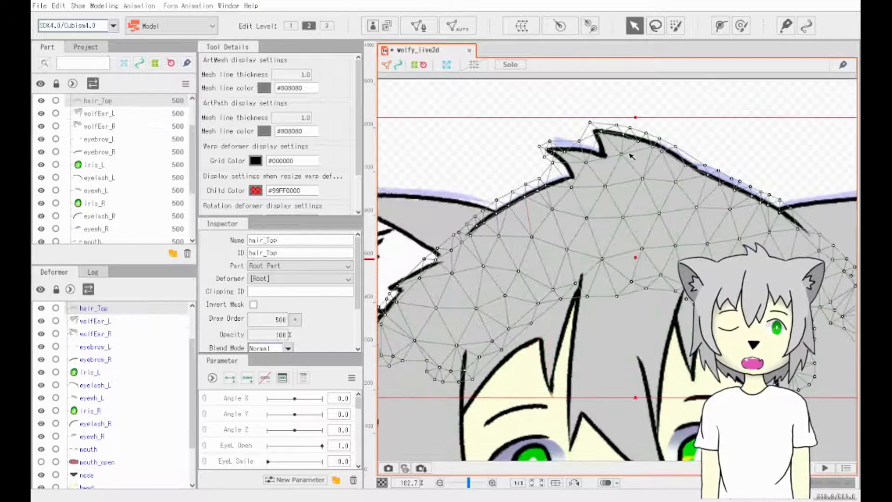
pyautogui.scroll(-5, 601, 269)
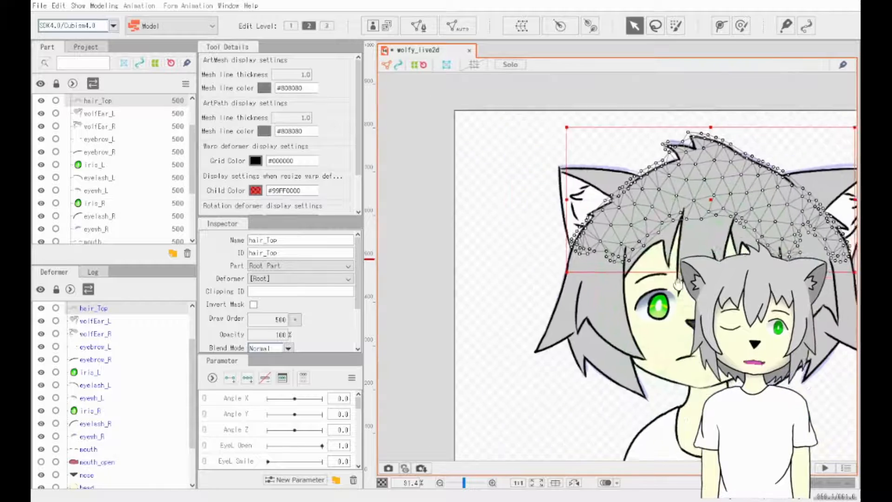
pyautogui.scroll(1, 562, 302)
pyautogui.scroll(-1, 562, 304)
pyautogui.moveTo(570, 327); pyautogui.dragTo(594, 293)
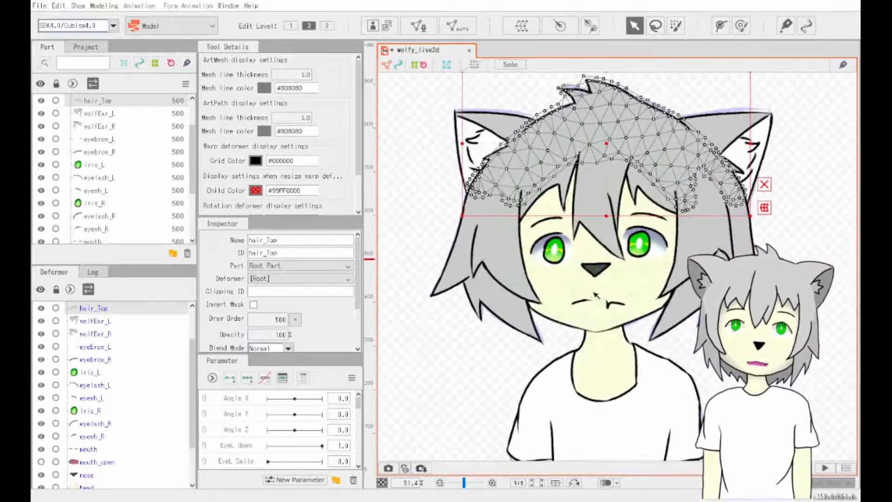
pyautogui.moveTo(707, 348); pyautogui.dragTo(693, 368)
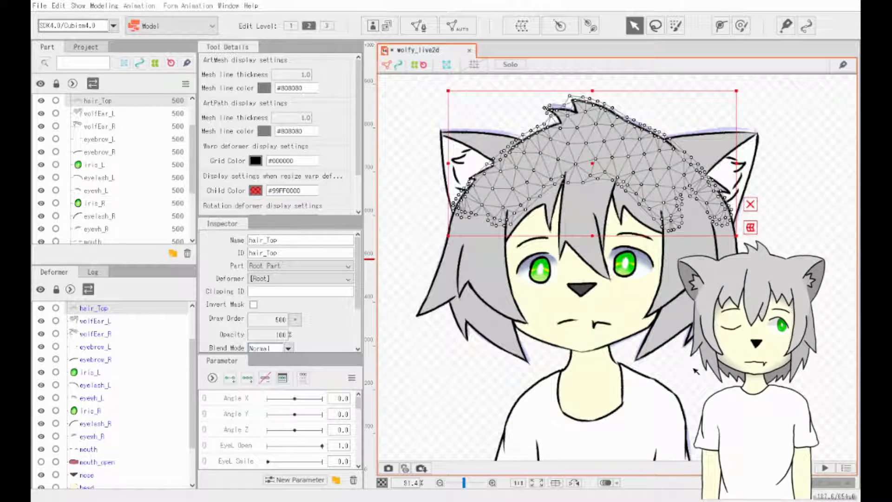
# Check the meshes of hair_Front, hairSide_L and eyelash_R by selecting them in turn, and clear the selection.
pyautogui.click(608, 400)
pyautogui.click(474, 359)
pyautogui.click(506, 254)
pyautogui.click(662, 228)
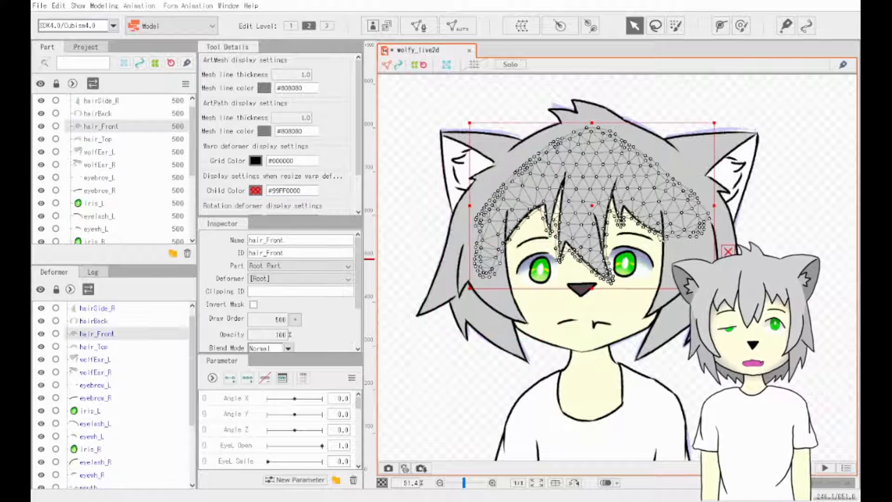
pyautogui.click(715, 241)
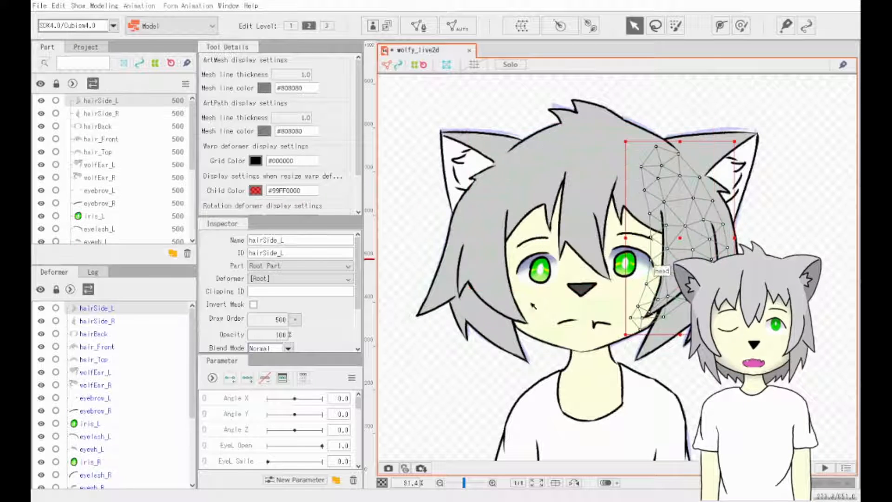
pyautogui.click(474, 318)
pyautogui.click(473, 366)
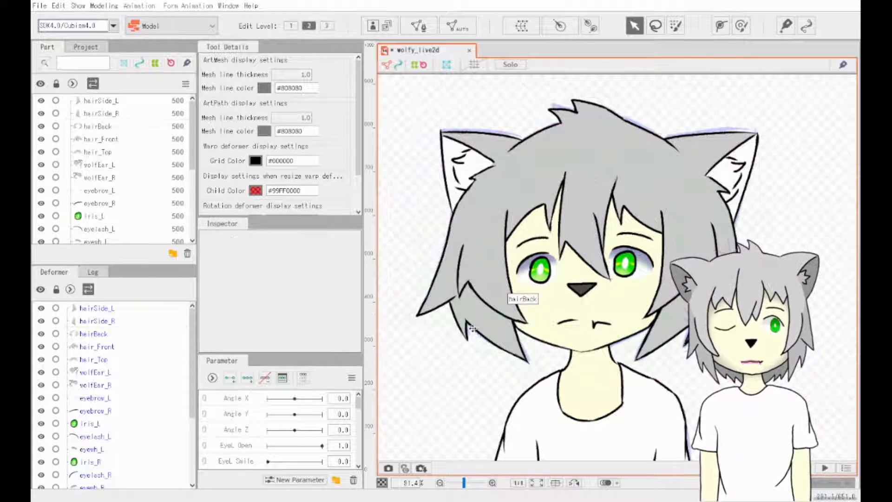
pyautogui.click(472, 328)
pyautogui.click(500, 266)
pyautogui.click(705, 169)
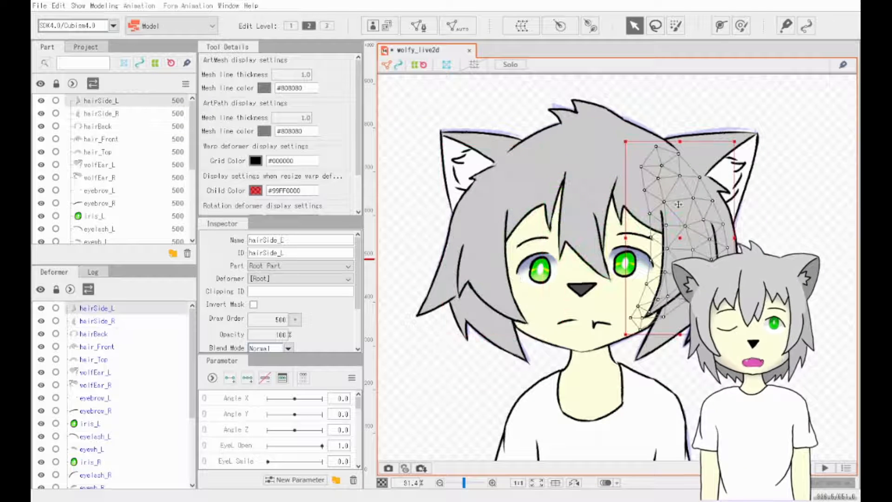
pyautogui.click(582, 243)
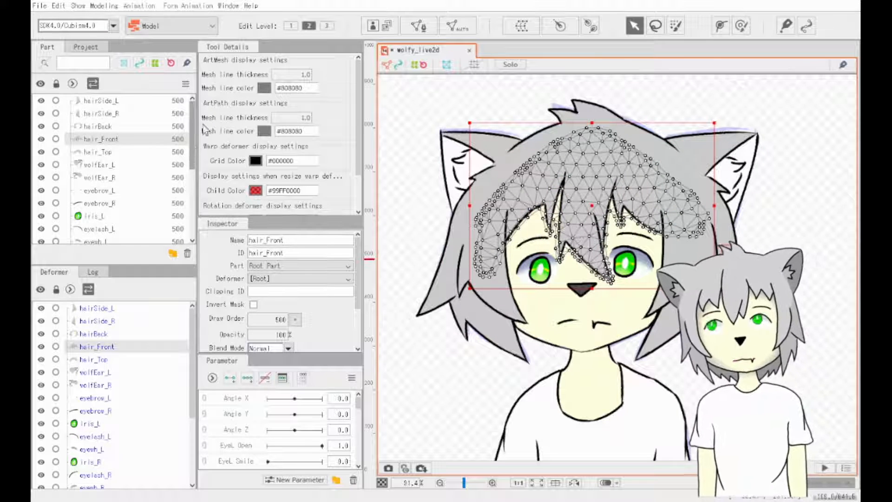
pyautogui.scroll(-4, 153, 201)
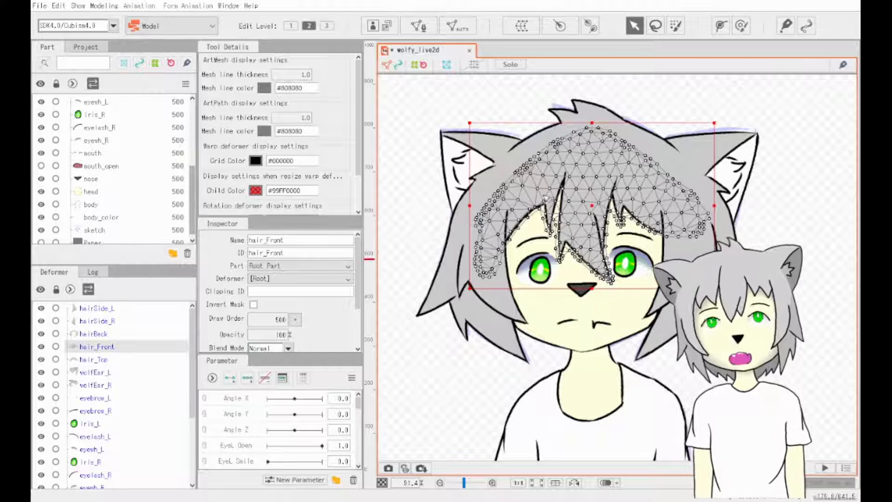
pyautogui.click(126, 116)
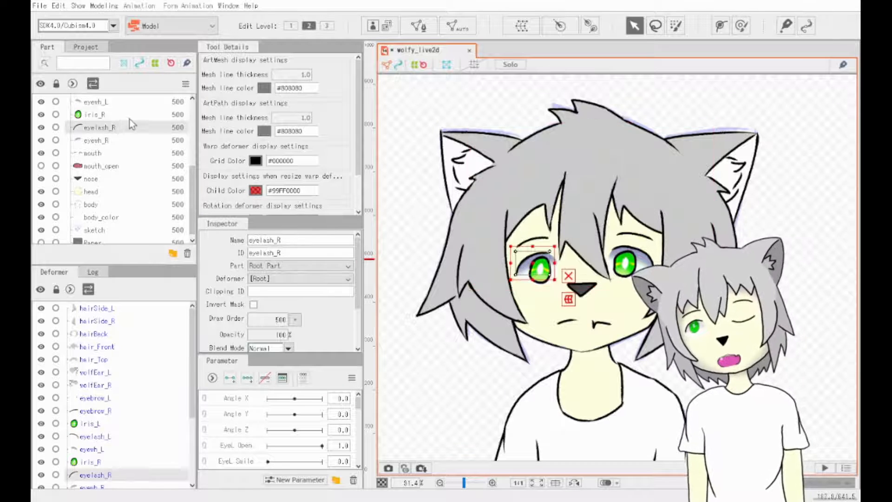
pyautogui.click(471, 373)
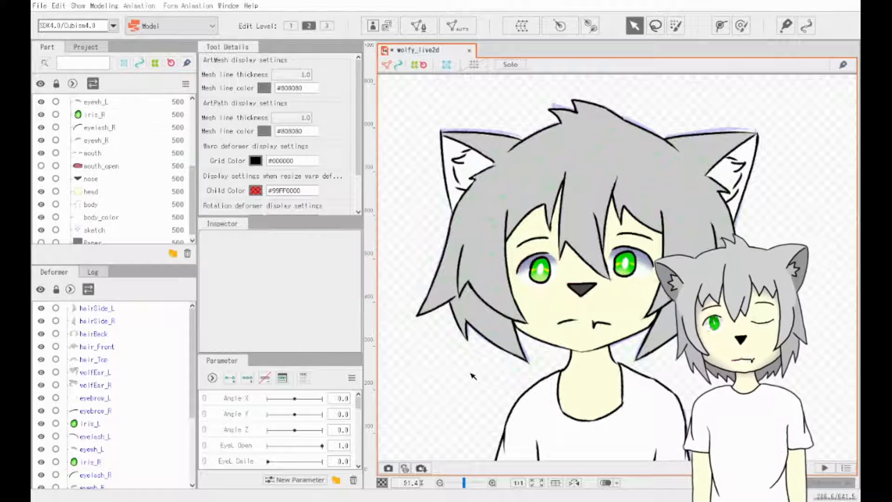
pyautogui.moveTo(475, 362); pyautogui.dragTo(482, 329)
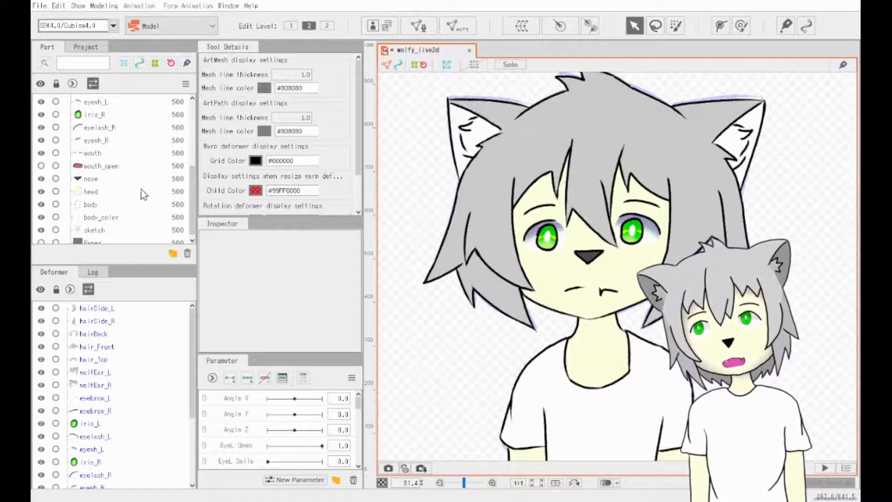
# Select the iris_R part and examine its name and ID.
pyautogui.click(117, 118)
pyautogui.scroll(1, 116, 130)
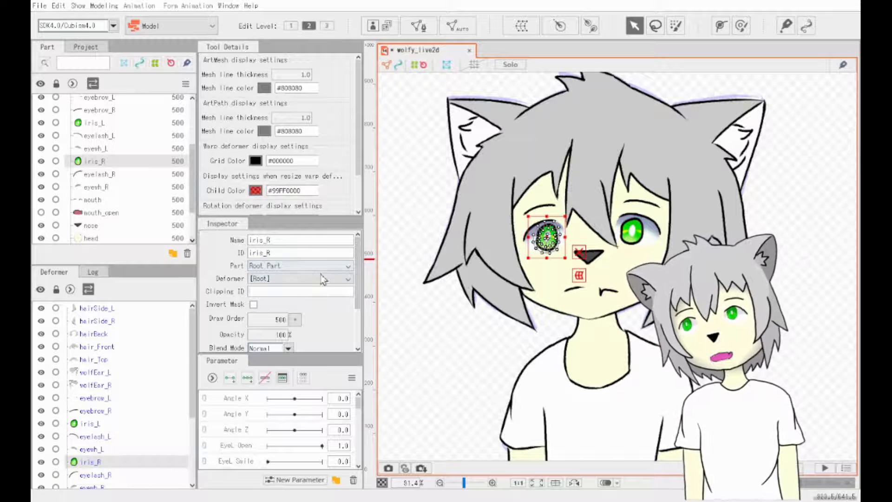
pyautogui.doubleClick(260, 253)
pyautogui.doubleClick(260, 239)
pyautogui.press('Tab')
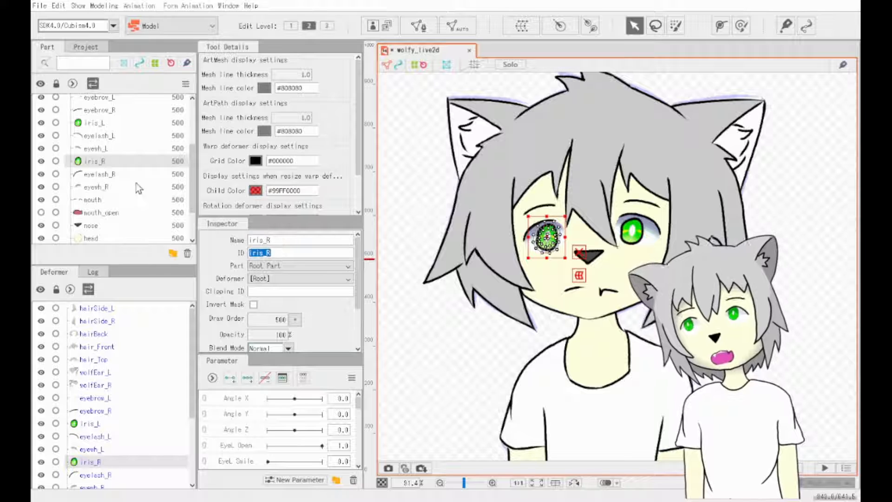
pyautogui.scroll(-1, 116, 200)
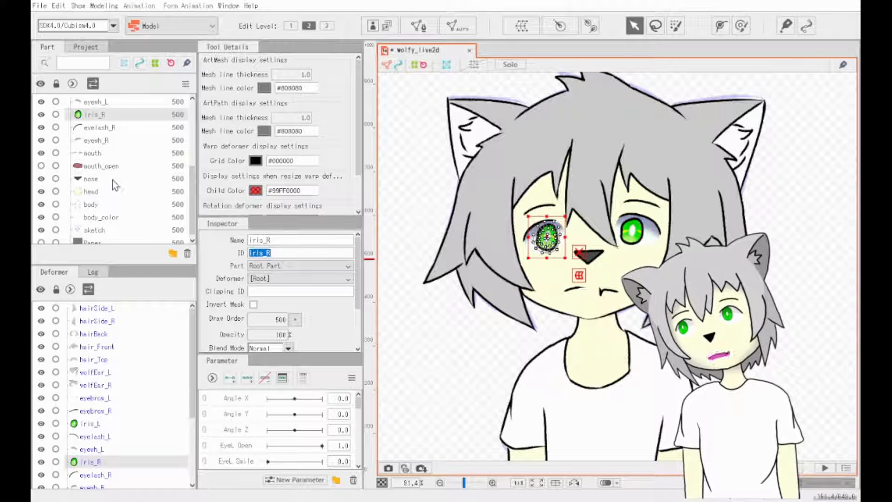
# Copy the ID of eyewh_R and set iris_R's clipping ID to eyewh_R.
pyautogui.click(110, 141)
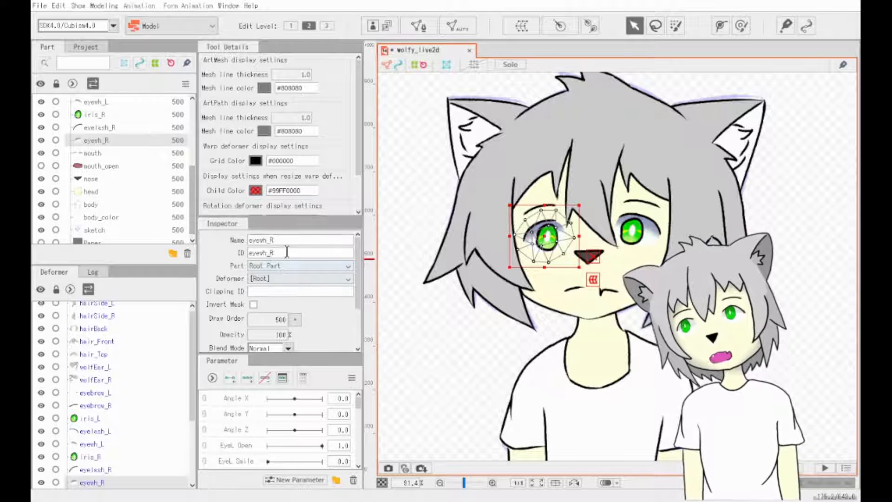
pyautogui.moveTo(287, 252); pyautogui.dragTo(241, 252)
pyautogui.doubleClick(267, 252)
pyautogui.hotkey('ctrl', 'c')
pyautogui.click(268, 253)
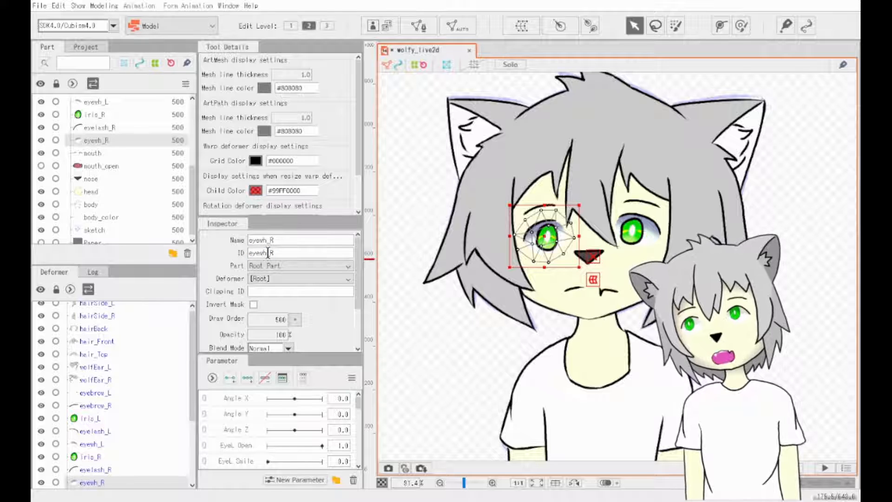
pyautogui.click(121, 130)
pyautogui.click(131, 114)
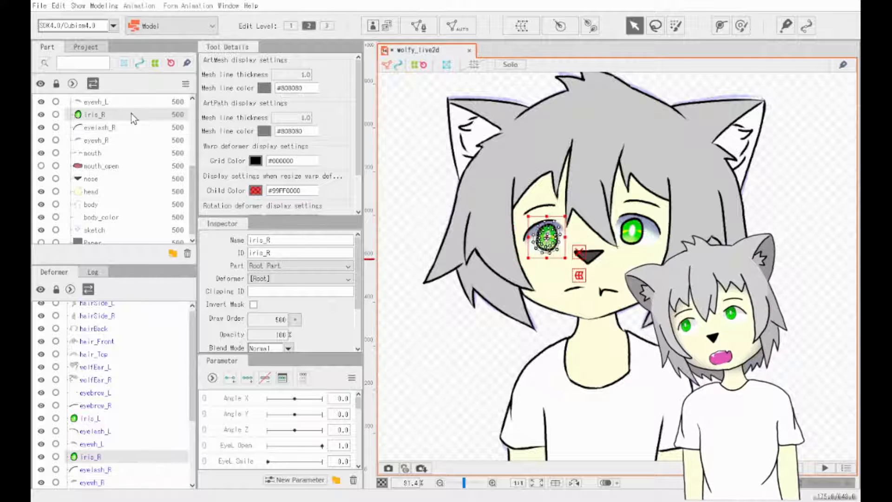
pyautogui.click(281, 291)
pyautogui.hotkey('ctrl', 'v')
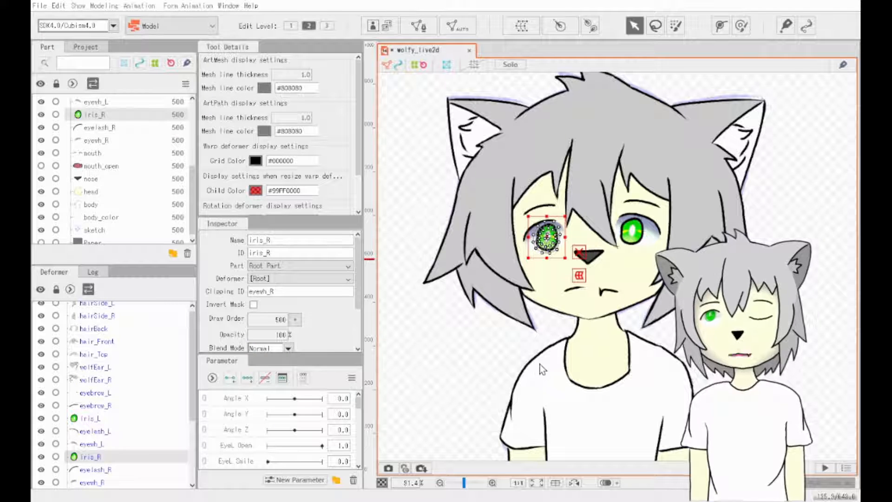
# Test the clipping by shifting iris_R slightly downward, undo the move and clear the selection.
pyautogui.click(445, 295)
pyautogui.scroll(2, 539, 277)
pyautogui.click(558, 217)
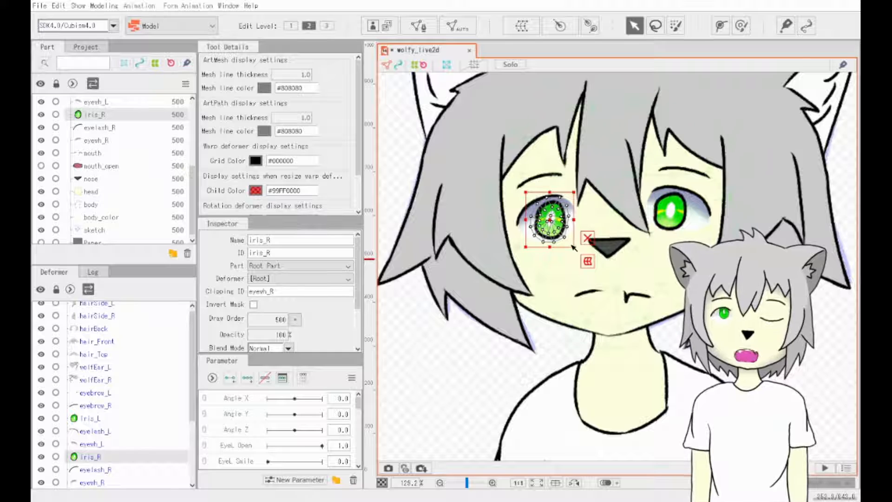
pyautogui.moveTo(552, 222)
pyautogui.mouseDown()
pyautogui.moveTo(549, 243)
pyautogui.moveTo(557, 239)
pyautogui.mouseUp()
pyautogui.hotkey('ctrl', 'z')
pyautogui.click(457, 373)
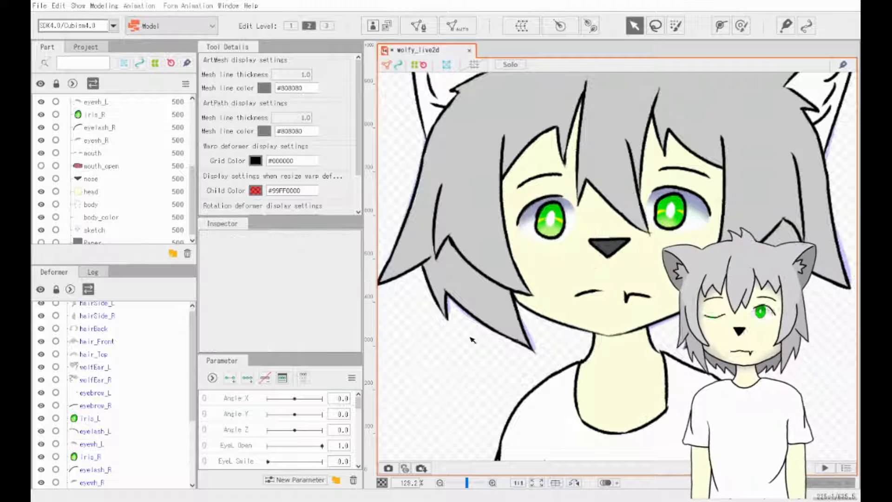
# Set iris_L's clipping ID to eyewh_L and clear the selection.
pyautogui.click(114, 116)
pyautogui.scroll(3, 106, 144)
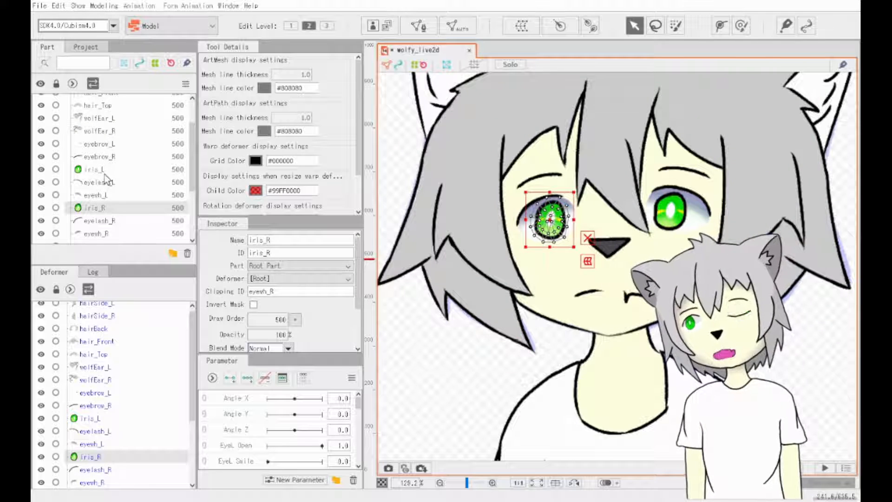
pyautogui.click(93, 169)
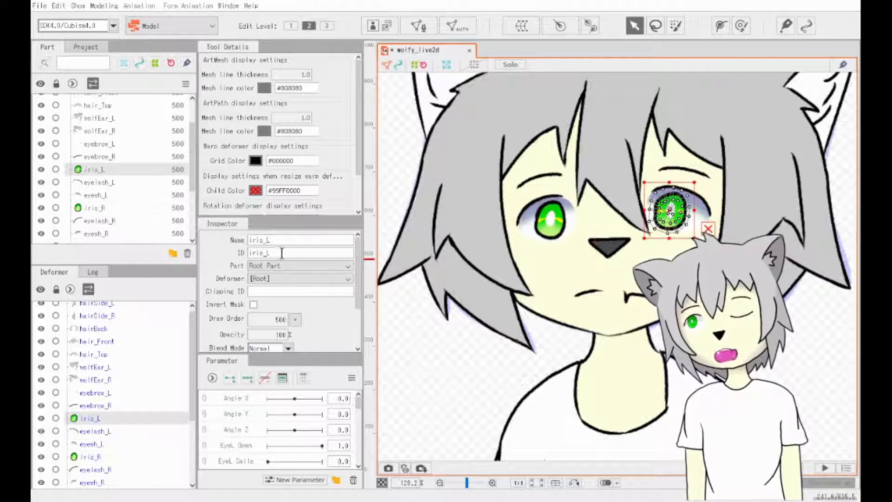
pyautogui.click(278, 291)
pyautogui.hotkey('ctrl', 'v')
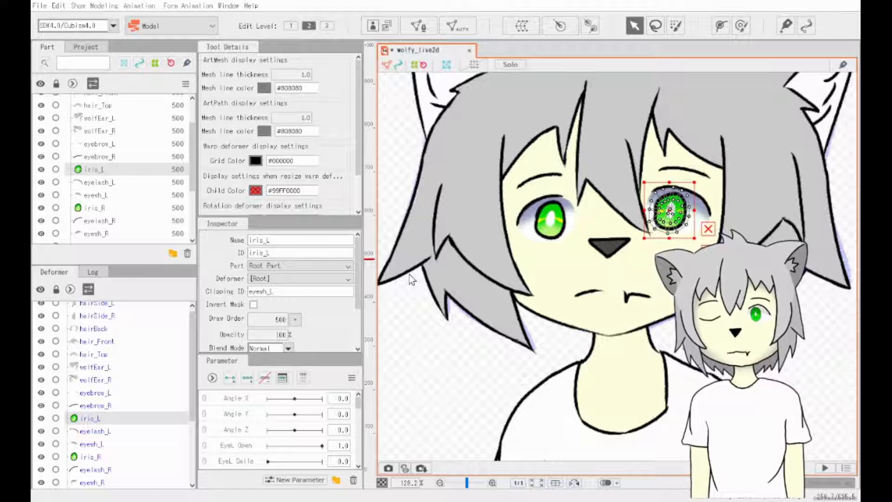
pyautogui.scroll(-3, 410, 279)
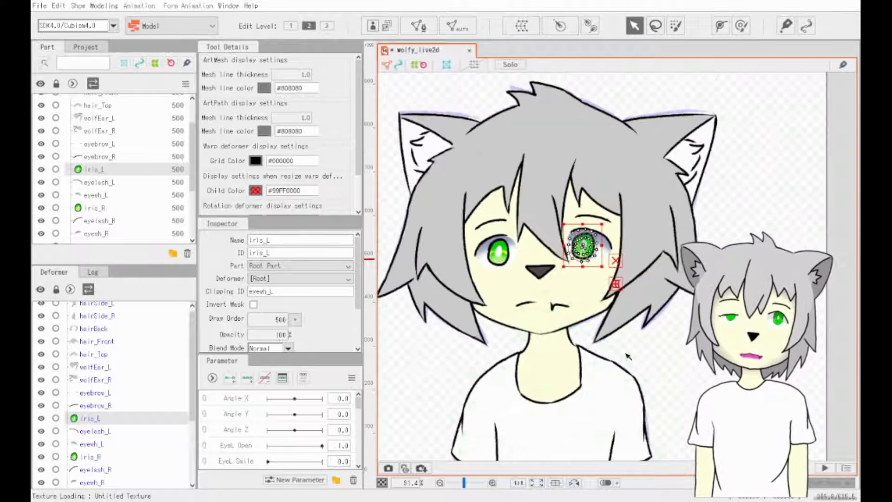
pyautogui.click(644, 362)
pyautogui.scroll(-4, 679, 319)
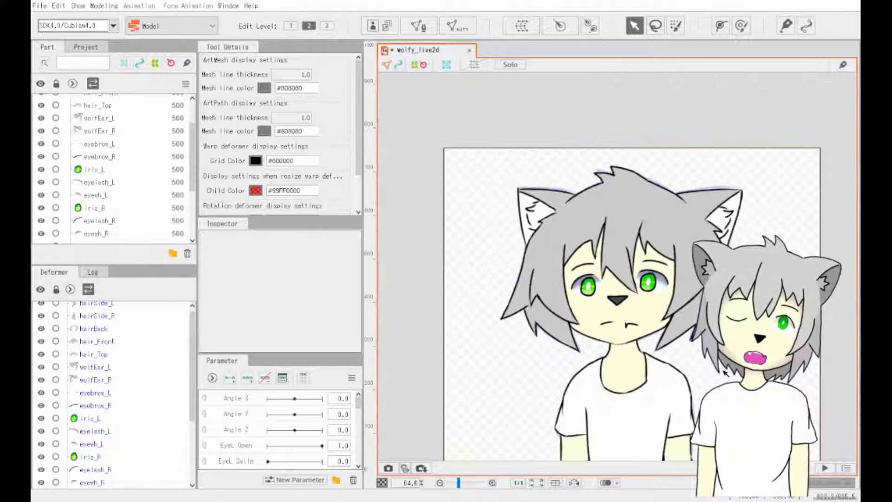
pyautogui.moveTo(679, 319)
pyautogui.mouseDown()
pyautogui.moveTo(670, 288)
pyautogui.moveTo(691, 309)
pyautogui.mouseUp()
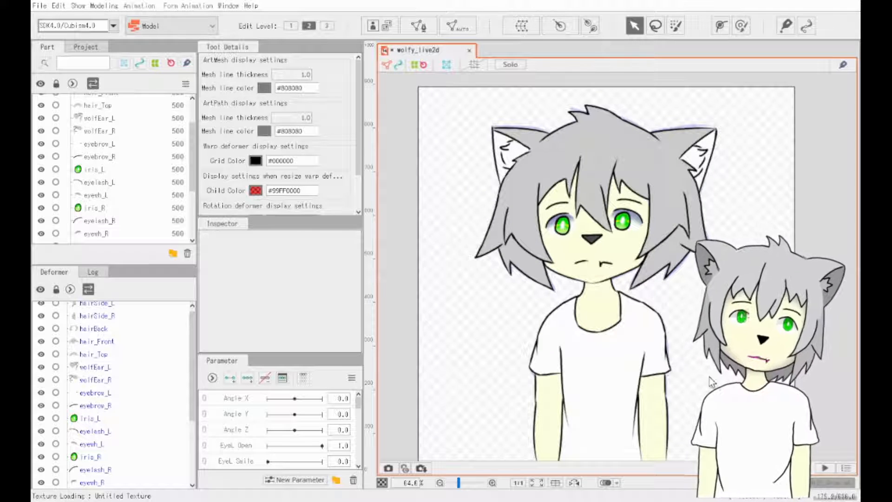
pyautogui.moveTo(701, 358)
pyautogui.mouseDown()
pyautogui.moveTo(694, 342)
pyautogui.moveTo(696, 348)
pyautogui.mouseUp()
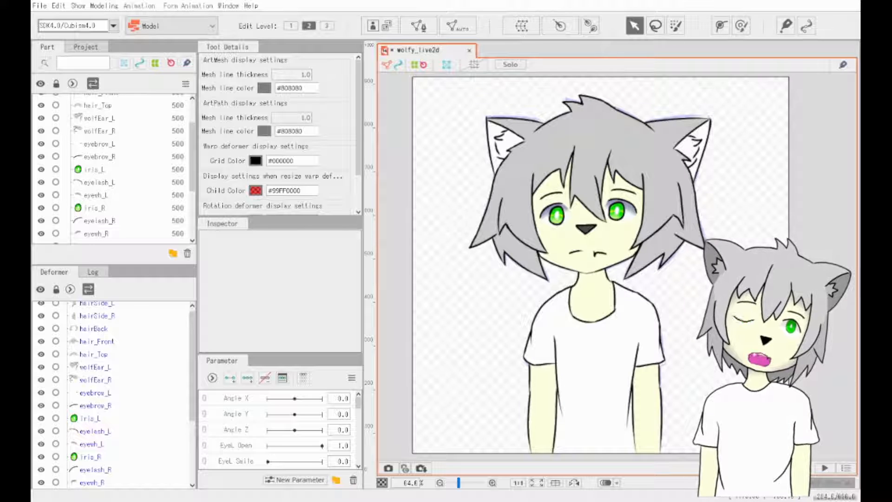